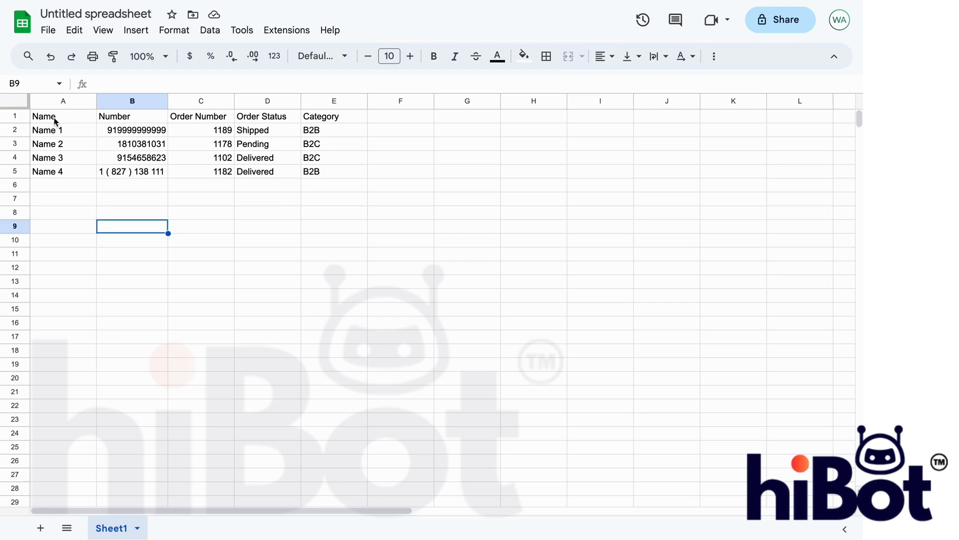
Step: Examine the sheet's column headings Name, Number, Order Number, Order Status and Category, and the data in the last three columns
{"action": "left_click", "coordinate": [55, 121]}
{"action": "left_click", "coordinate": [108, 120]}
{"action": "left_click", "coordinate": [197, 121]}
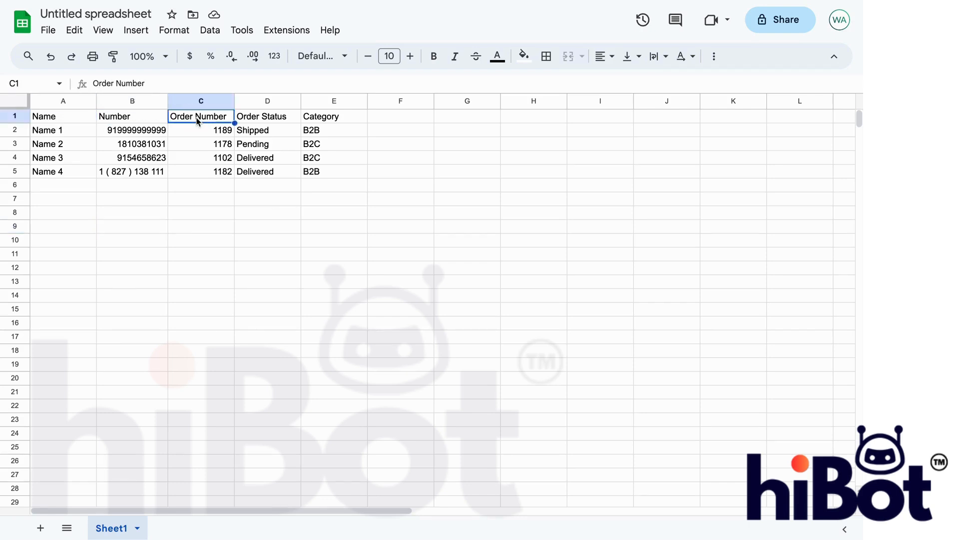
{"action": "left_click", "coordinate": [251, 118]}
{"action": "left_click", "coordinate": [314, 116]}
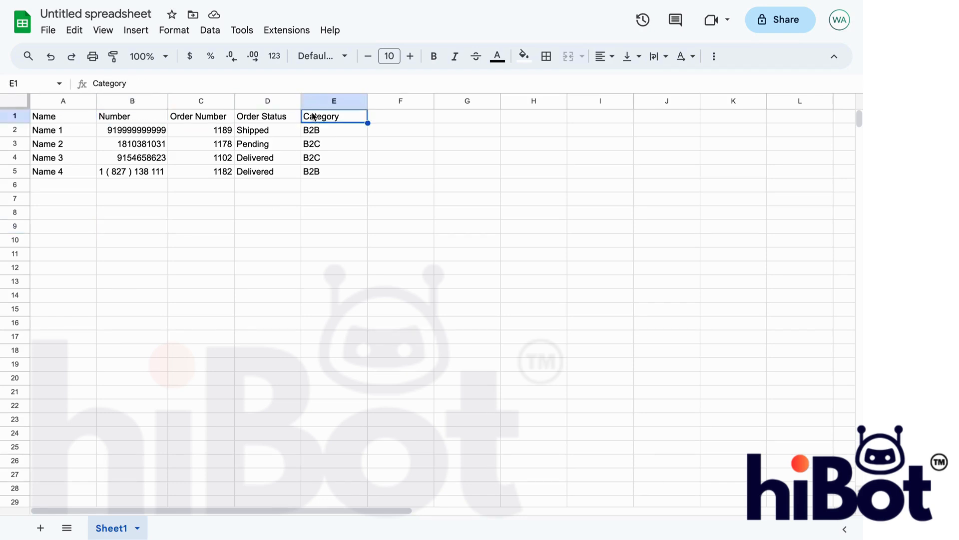
{"action": "left_click_drag", "start_coordinate": [199, 117], "coordinate": [317, 171]}
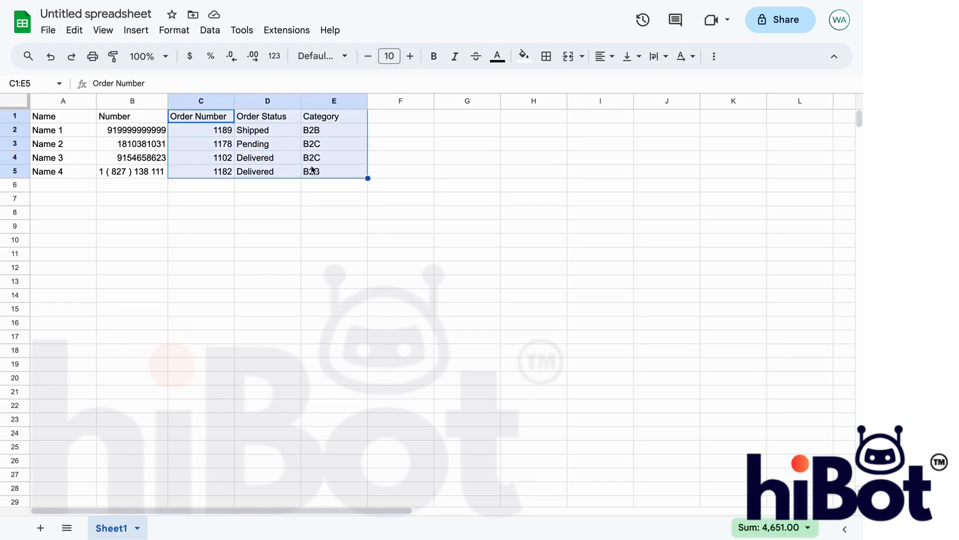
{"action": "left_click", "coordinate": [297, 216]}
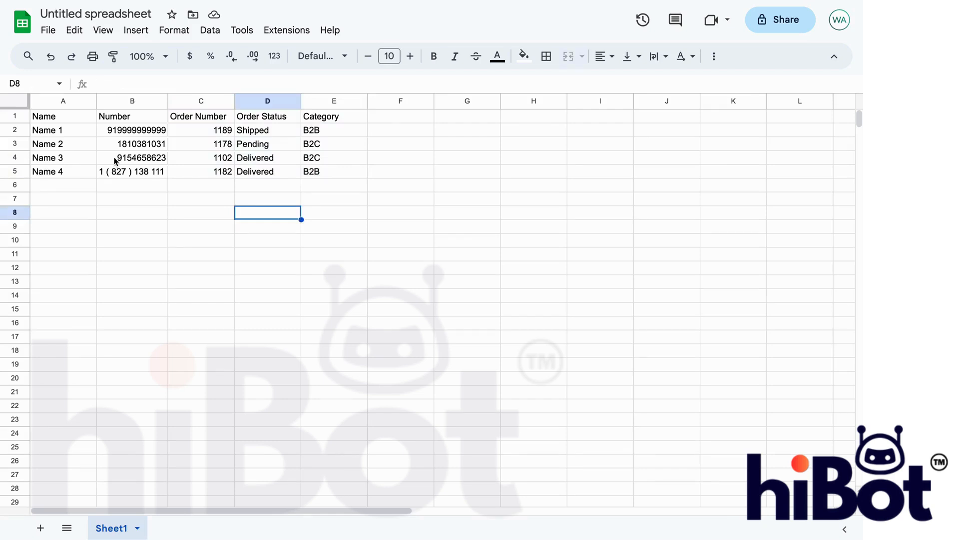
Step: Examine the phone numbers of Name 1 and Name 2 in the Number column, checking their leading country code digits
{"action": "left_click", "coordinate": [129, 131]}
{"action": "double_click", "coordinate": [117, 130]}
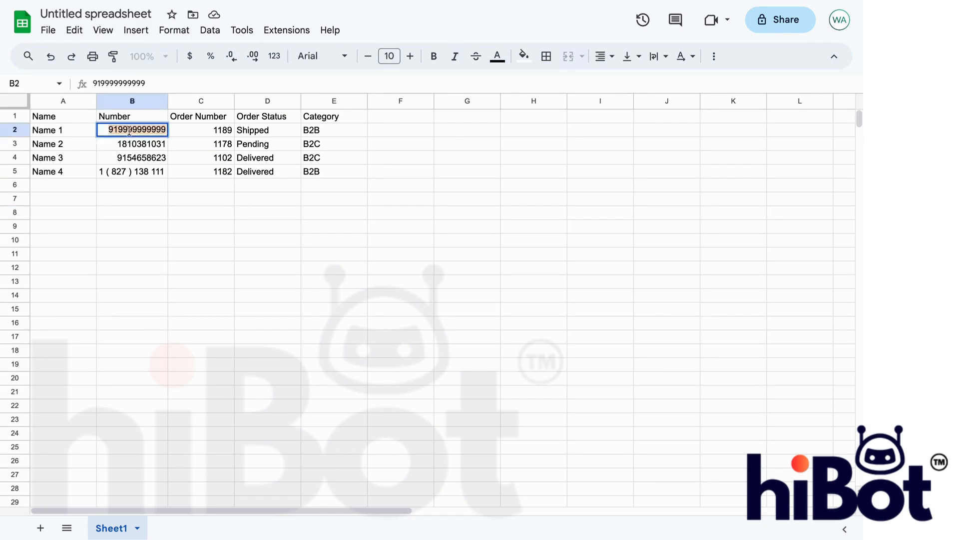
{"action": "left_click_drag", "start_coordinate": [118, 130], "coordinate": [102, 128]}
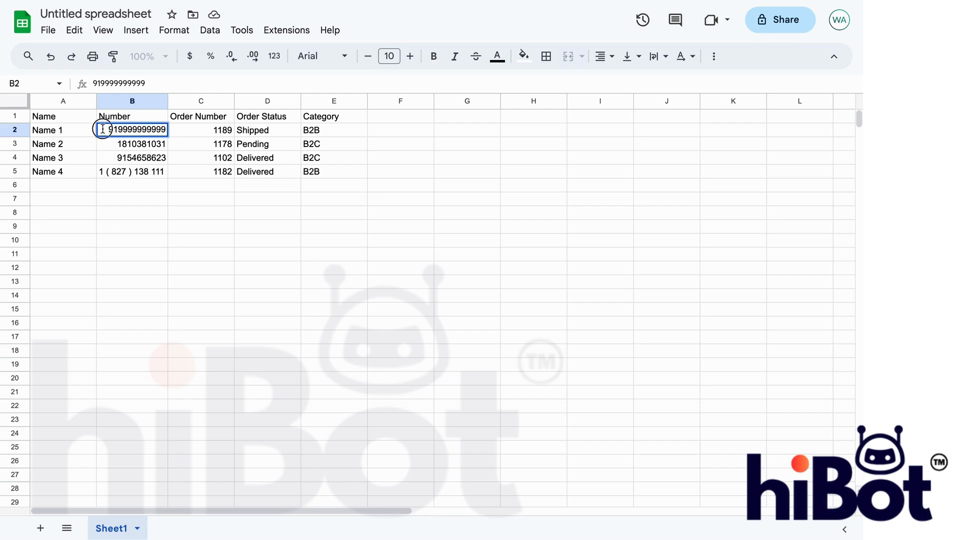
{"action": "left_click", "coordinate": [129, 147]}
{"action": "double_click", "coordinate": [127, 144]}
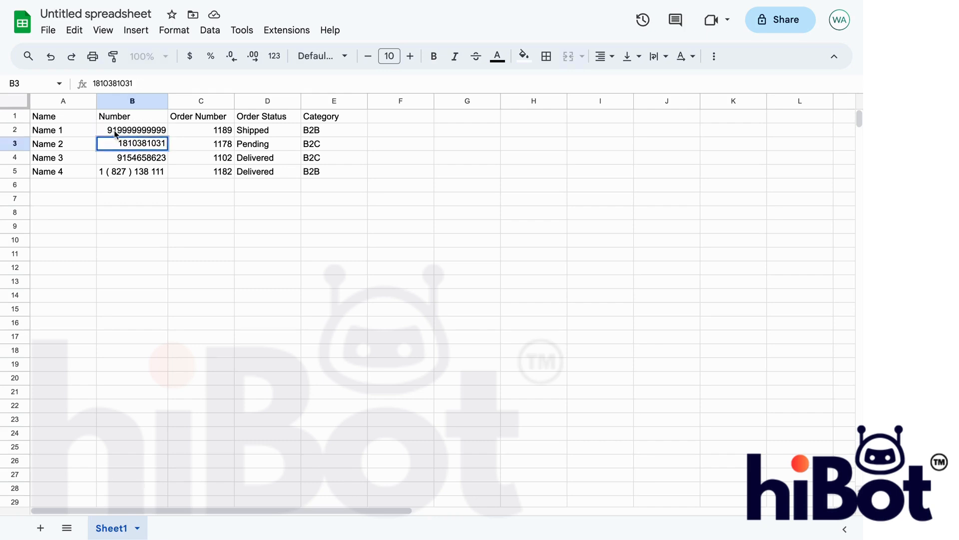
{"action": "left_click", "coordinate": [125, 144]}
{"action": "left_click_drag", "start_coordinate": [126, 145], "coordinate": [119, 144]}
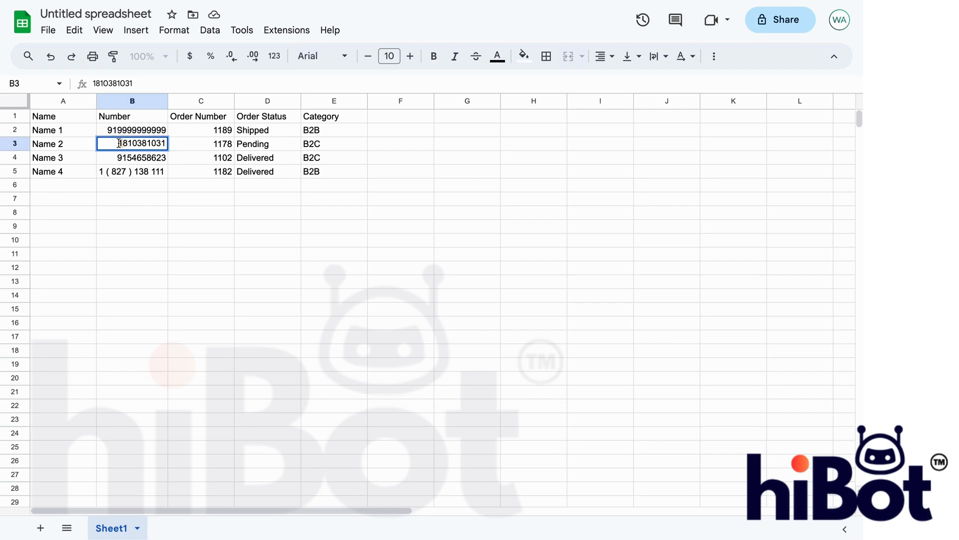
{"action": "double_click", "coordinate": [113, 131]}
{"action": "left_click", "coordinate": [105, 131]}
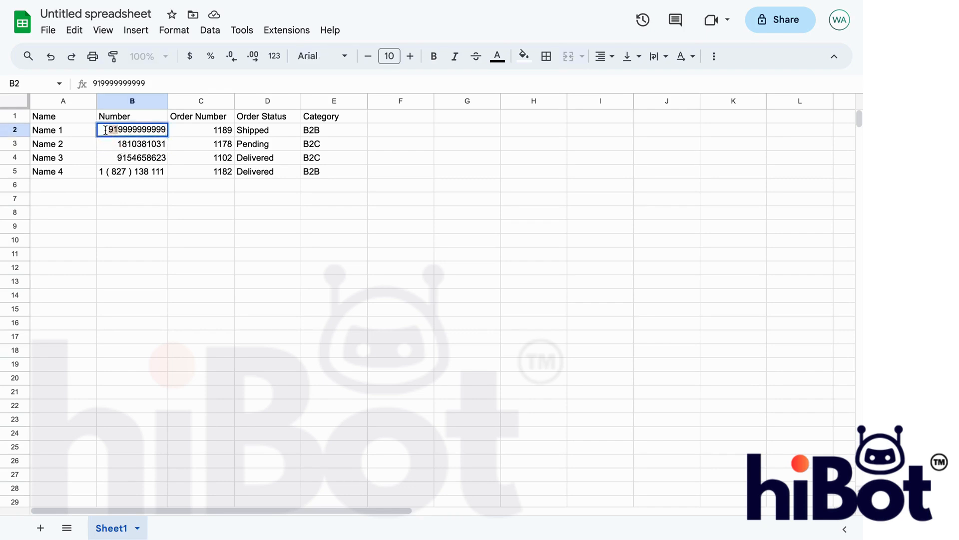
{"action": "left_click", "coordinate": [147, 190]}
Step: Remove the spaces and brackets from Name 4's phone number in cell B5 so only digits are kept
{"action": "double_click", "coordinate": [117, 171]}
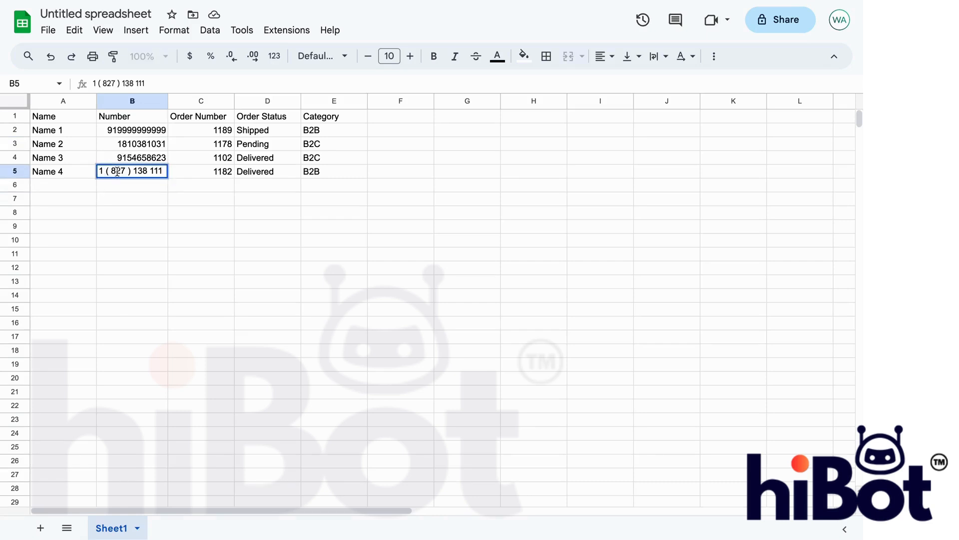
{"action": "left_click", "coordinate": [136, 85]}
{"action": "key", "text": "BackSpace"}
{"action": "key", "text": "BackSpace"}
{"action": "key", "text": "BackSpace"}
{"action": "key", "text": "BackSpace"}
{"action": "key", "text": "BackSpace"}
{"action": "key", "text": "BackSpace"}
{"action": "key", "text": "BackSpace"}
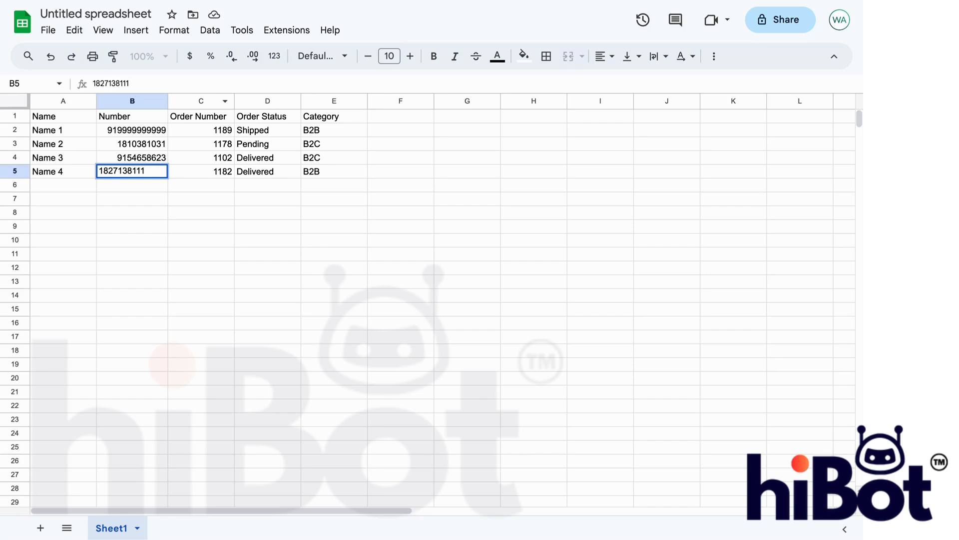
{"action": "left_click", "coordinate": [253, 158]}
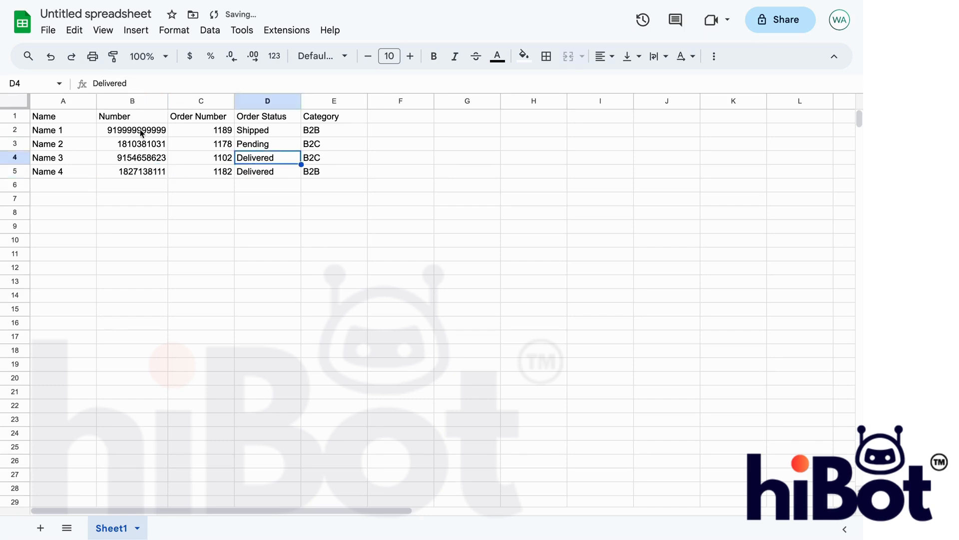
Step: Apply the custom number format 0 to the whole Number column
{"action": "left_click", "coordinate": [143, 101]}
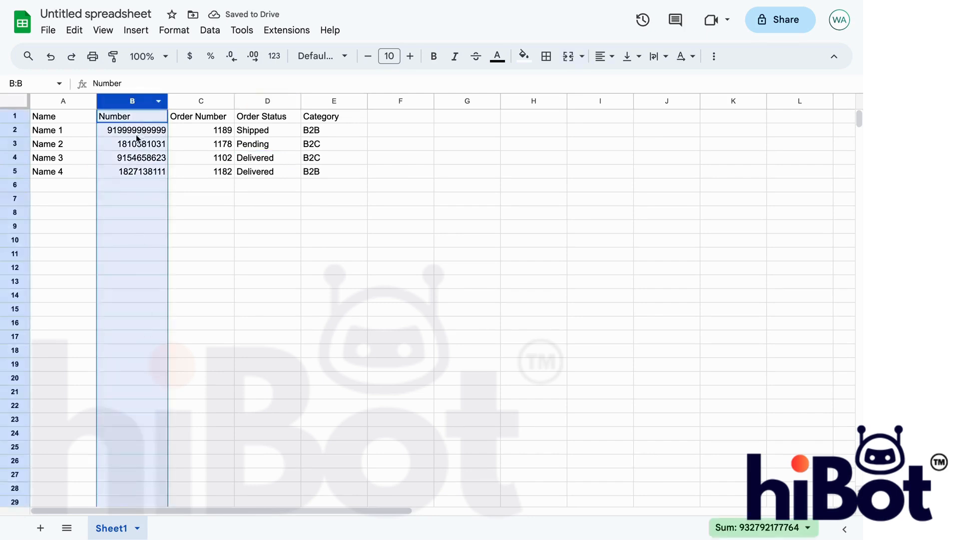
{"action": "left_click", "coordinate": [275, 56]}
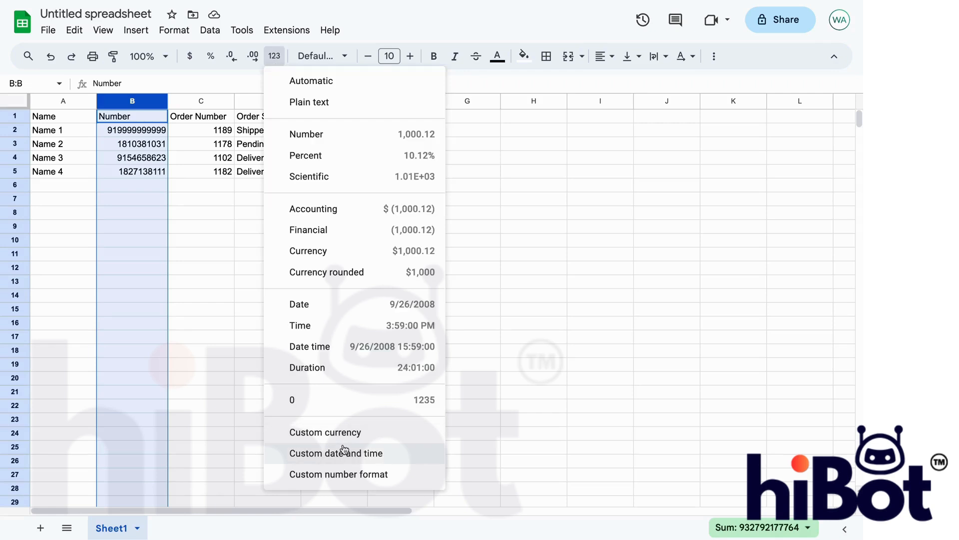
{"action": "left_click", "coordinate": [314, 480]}
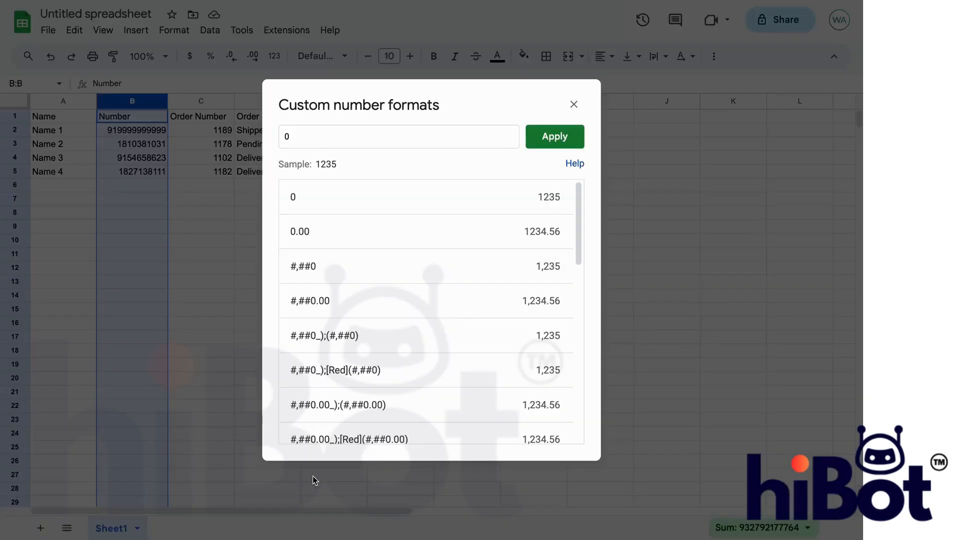
{"action": "left_click", "coordinate": [298, 207]}
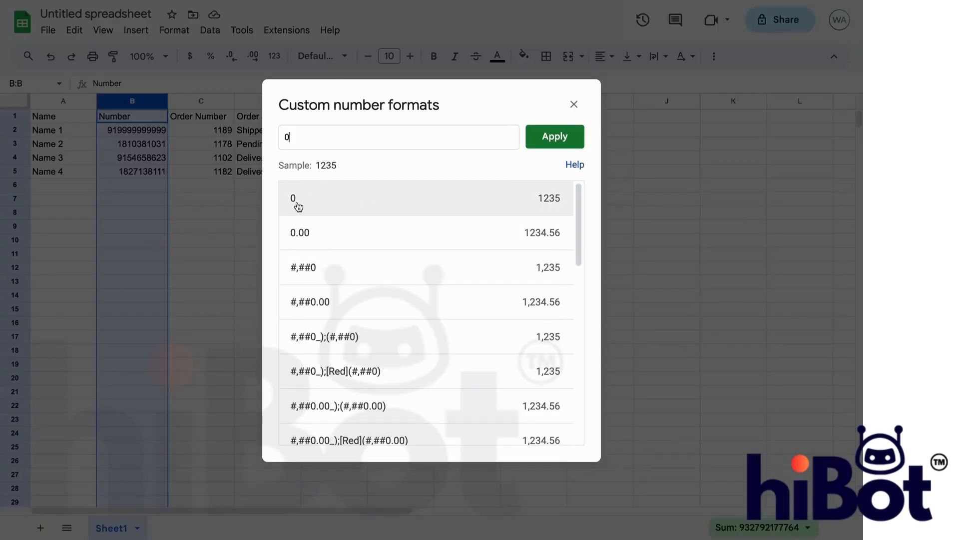
{"action": "left_click", "coordinate": [552, 134]}
{"action": "left_click", "coordinate": [206, 200]}
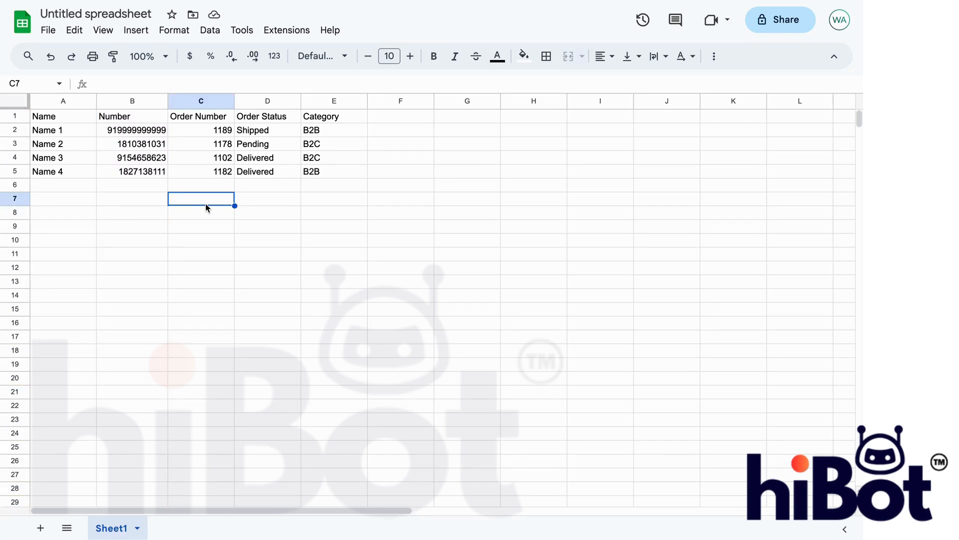
Step: Check the Order Number and Order Status headings, and look for matching entries in the 1automations CRM's Custom Fields list
{"action": "left_click", "coordinate": [215, 120]}
{"action": "left_click", "coordinate": [276, 115]}
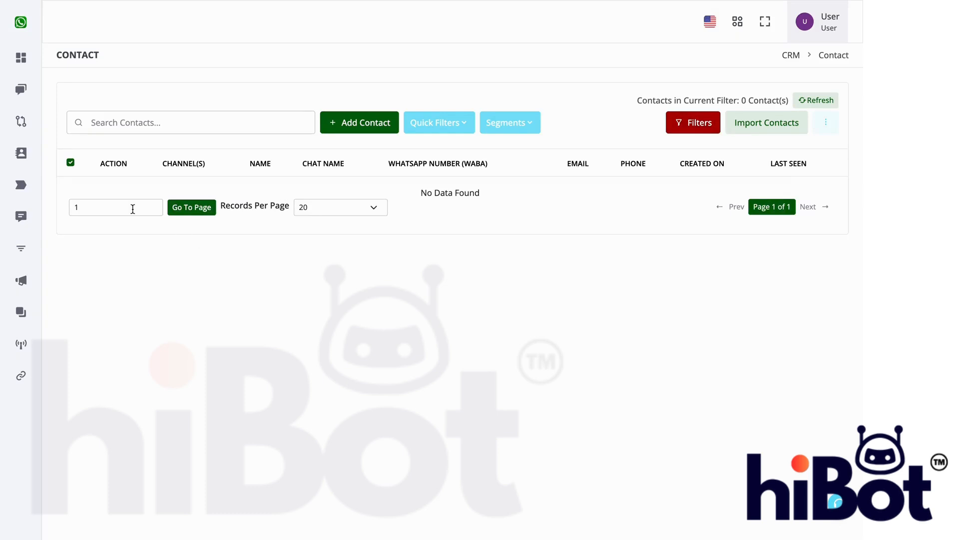
{"action": "left_click", "coordinate": [32, 193]}
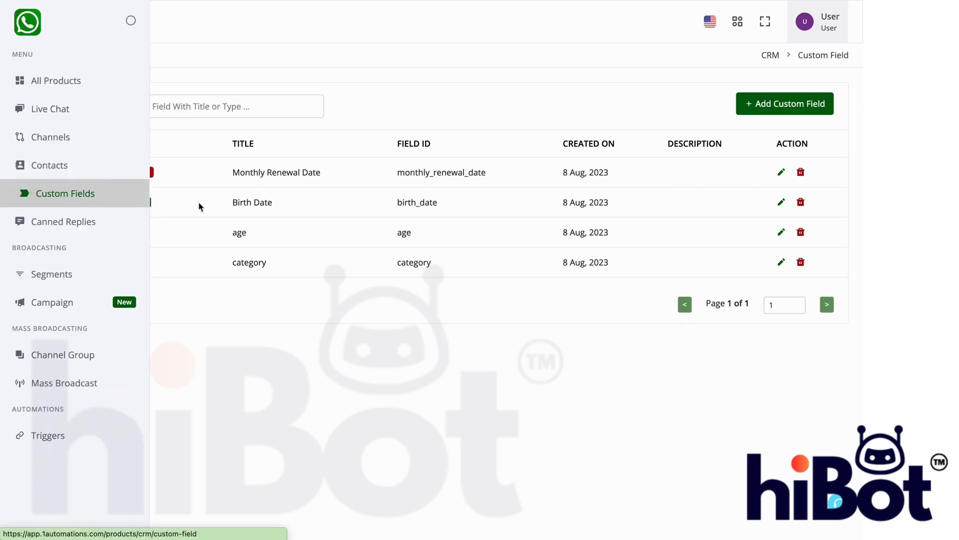
{"action": "left_click_drag", "start_coordinate": [286, 273], "coordinate": [229, 268]}
{"action": "left_click", "coordinate": [501, 303]}
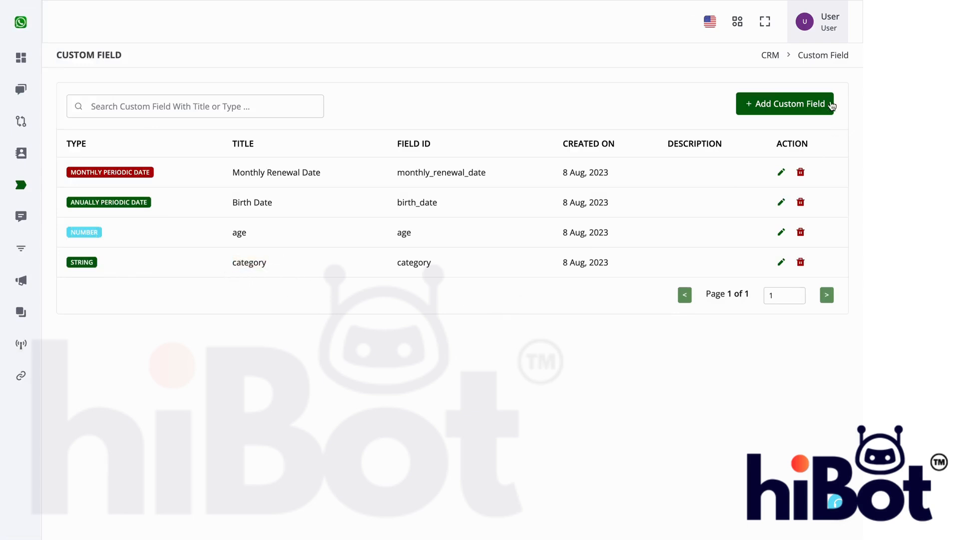
Step: Add a custom field titled Order Number with the field type String
{"action": "left_click", "coordinate": [815, 106]}
{"action": "left_click", "coordinate": [311, 175]}
{"action": "type", "text": "O"}
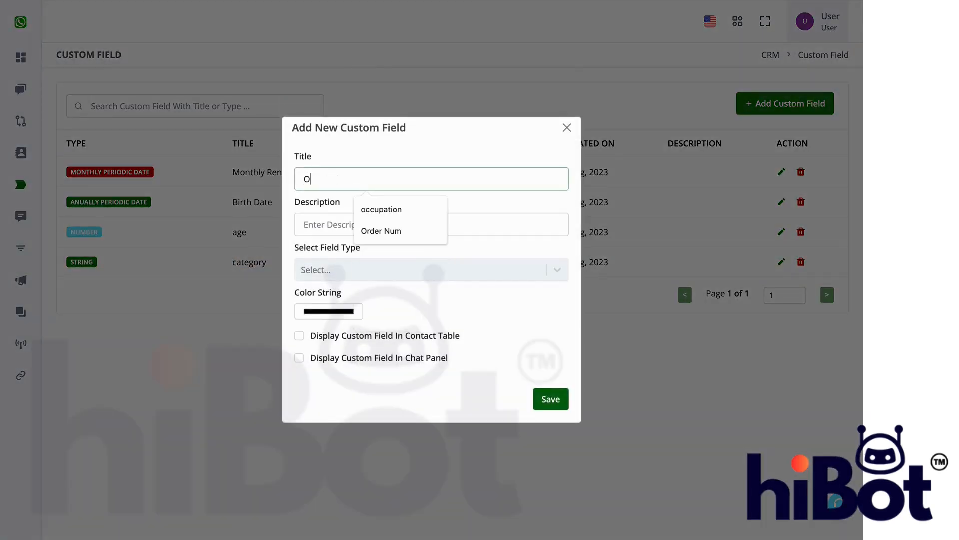
{"action": "type", "text": "rder Number"}
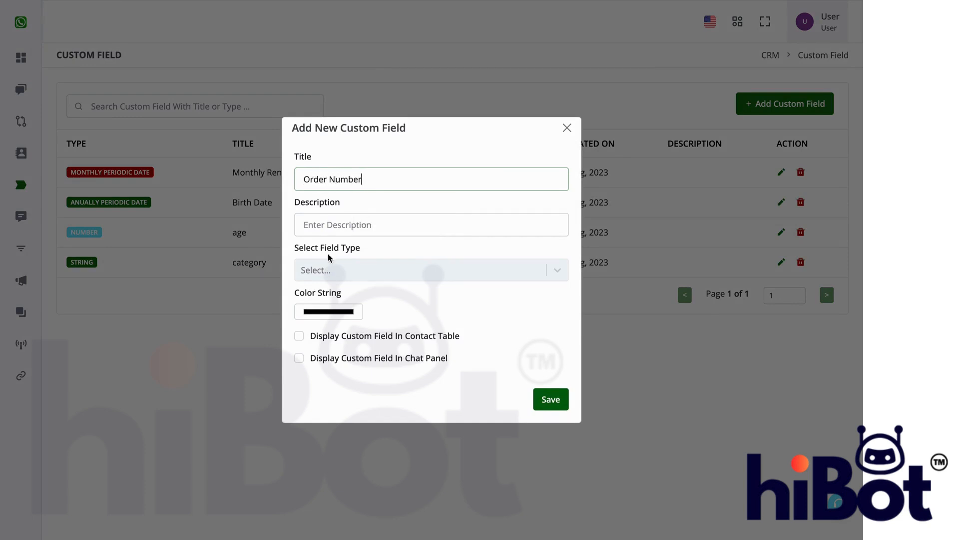
{"action": "left_click", "coordinate": [331, 269]}
{"action": "left_click", "coordinate": [333, 299]}
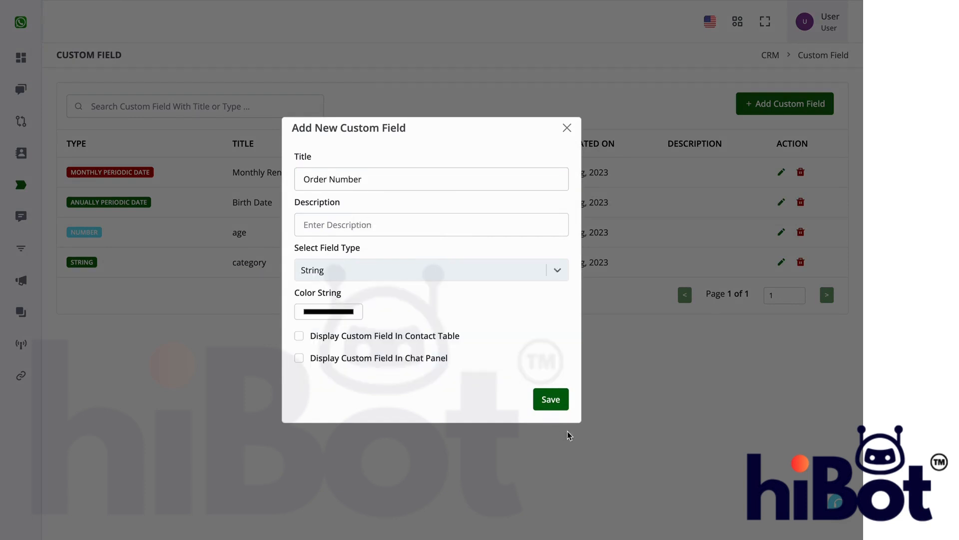
{"action": "left_click", "coordinate": [560, 409]}
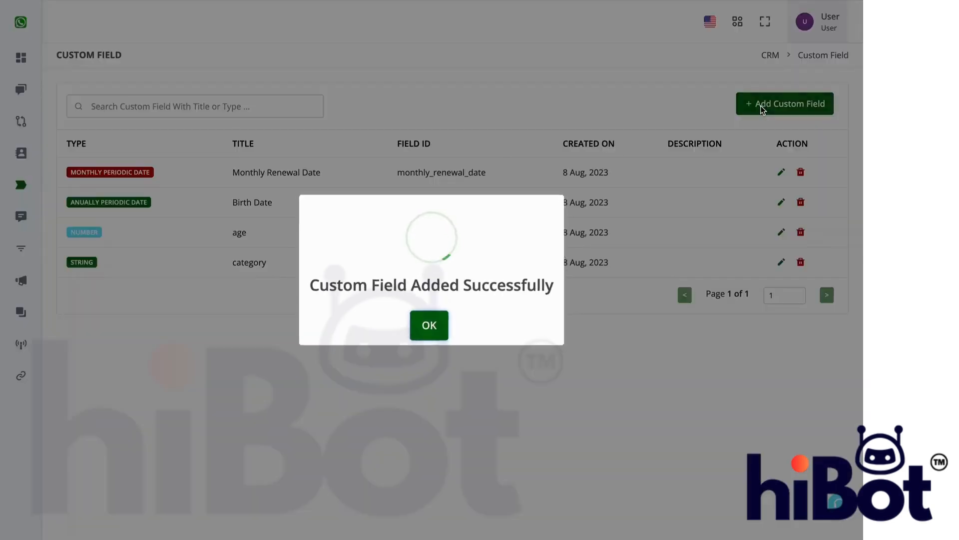
{"action": "left_click", "coordinate": [432, 326]}
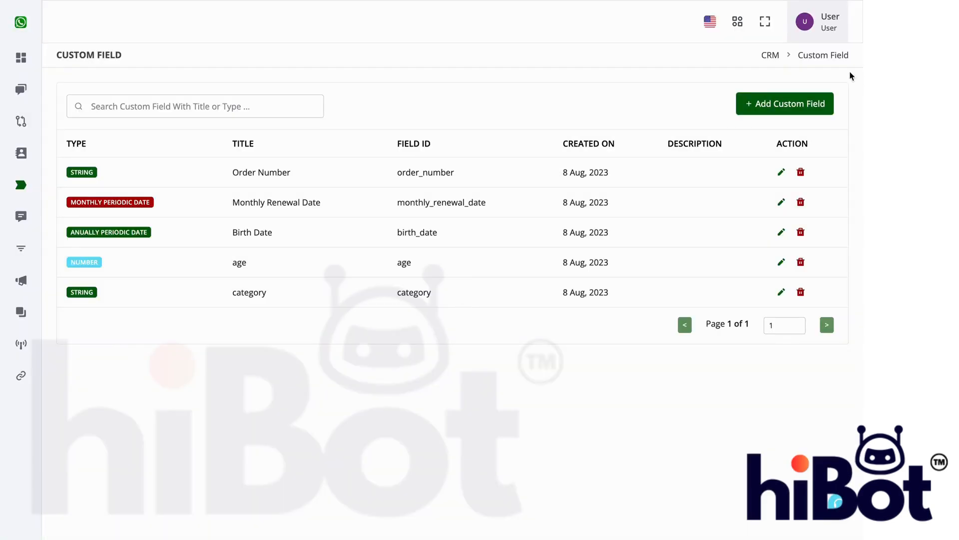
Step: Add a custom field titled Order Status with the field type String
{"action": "left_click", "coordinate": [797, 100]}
{"action": "left_click", "coordinate": [412, 170]}
{"action": "type", "text": "O"}
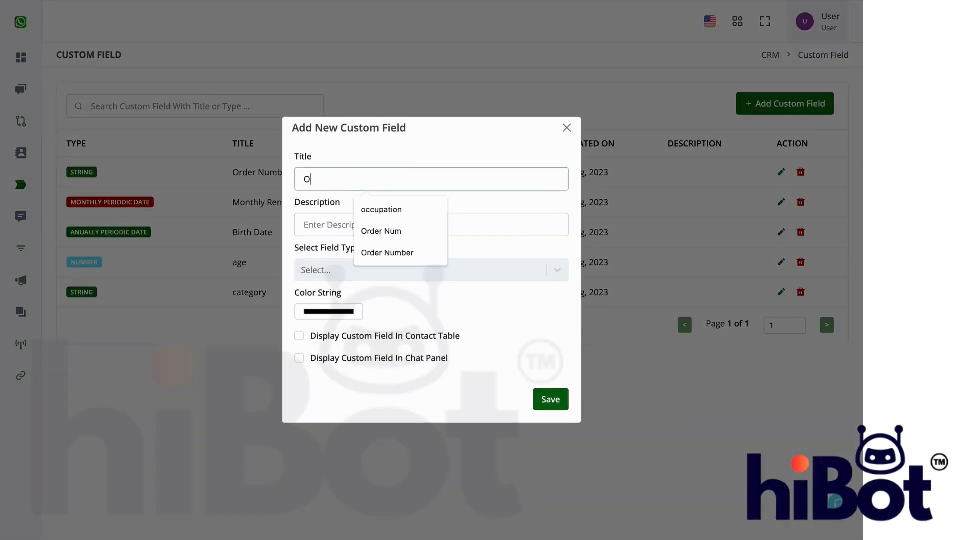
{"action": "type", "text": "rder Status"}
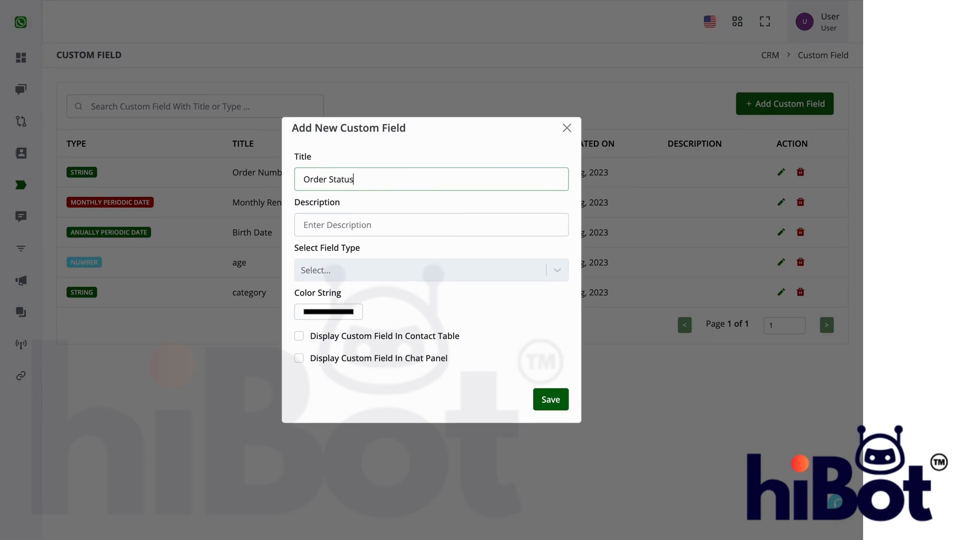
{"action": "left_click", "coordinate": [391, 265]}
{"action": "left_click", "coordinate": [392, 300]}
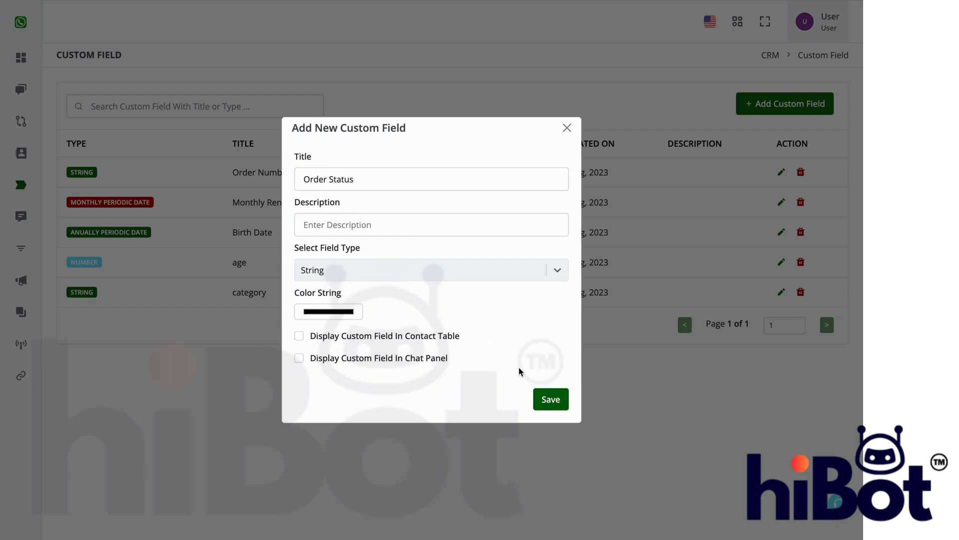
{"action": "left_click", "coordinate": [550, 399]}
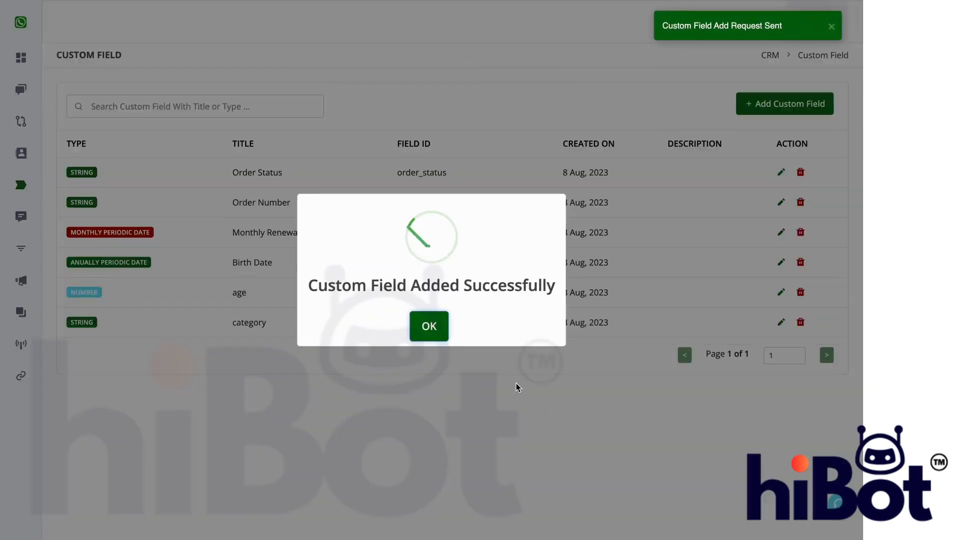
{"action": "left_click", "coordinate": [440, 325]}
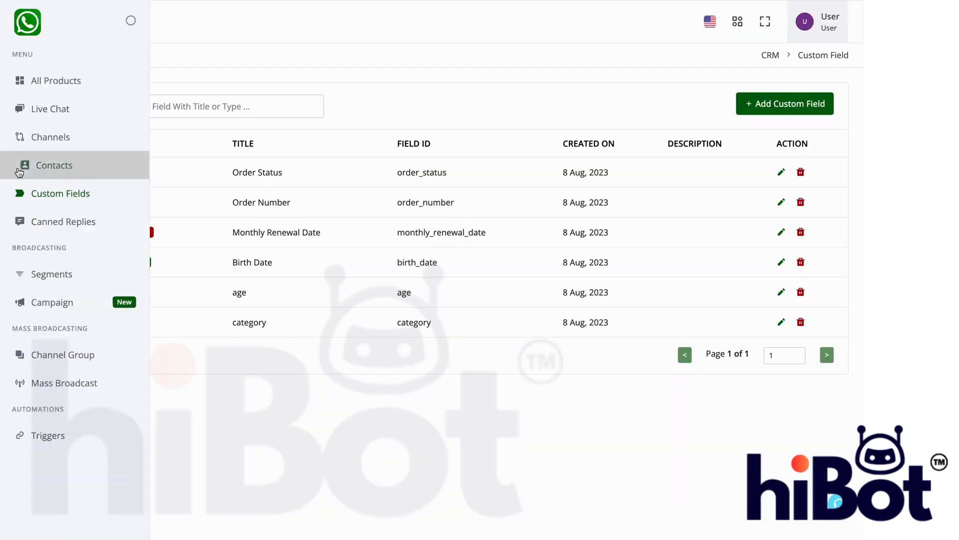
Step: Open the CRM's Contacts page, and back in Google Sheets rename the spreadsheet as test import
{"action": "left_click", "coordinate": [22, 165]}
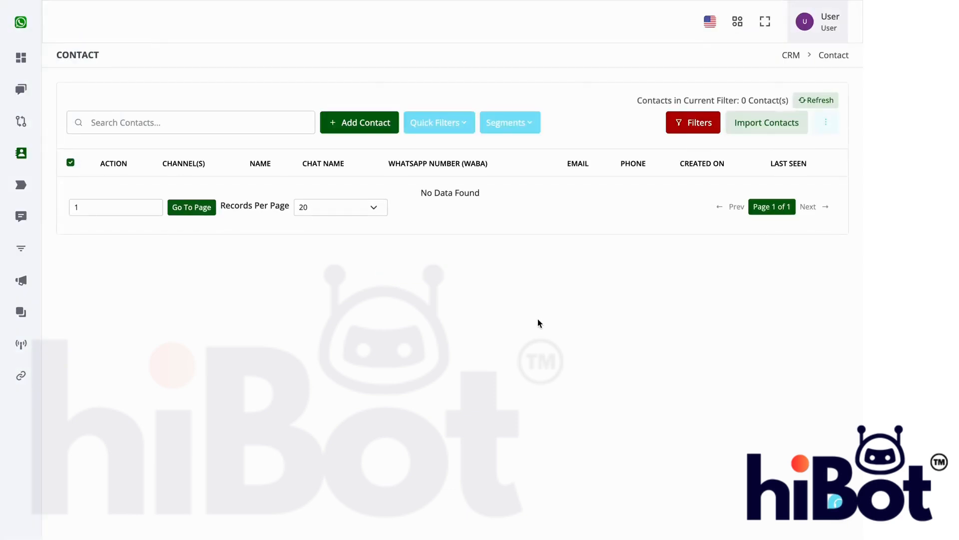
{"action": "key", "text": "ctrl+Tab"}
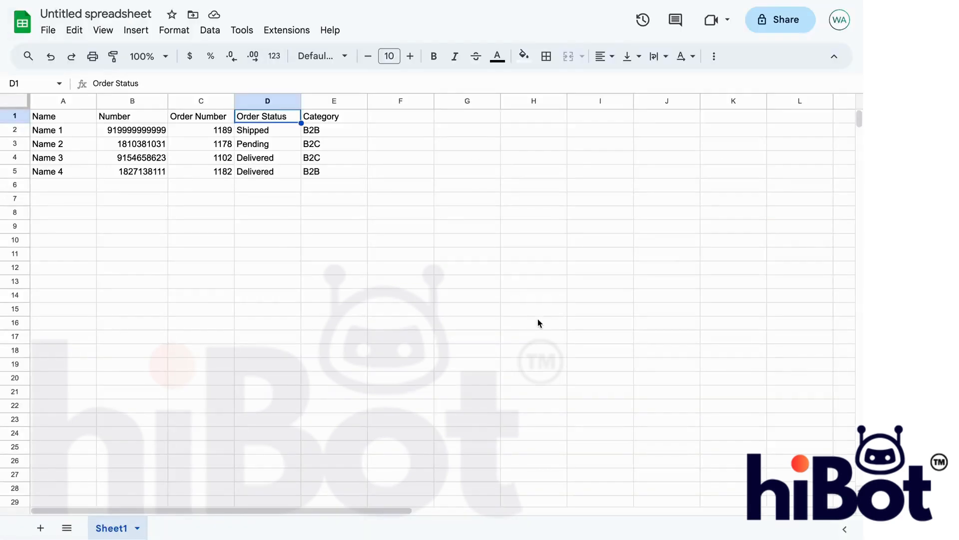
{"action": "left_click", "coordinate": [83, 16]}
{"action": "type", "text": "test import"}
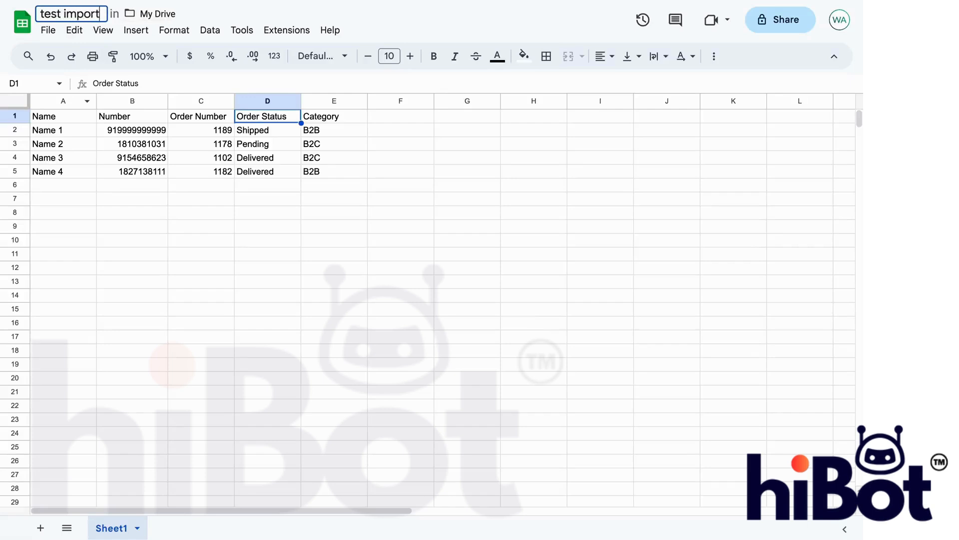
{"action": "left_click", "coordinate": [133, 244]}
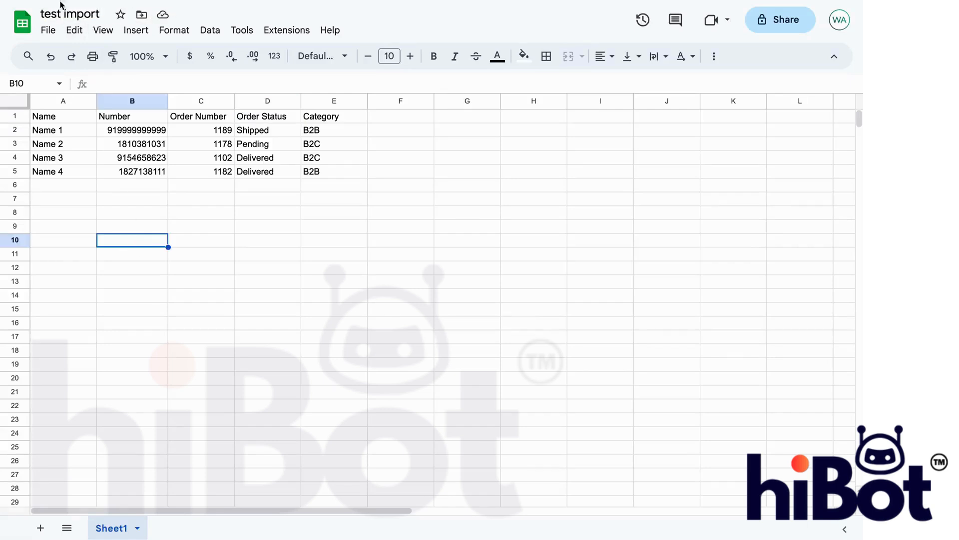
Step: Download the test import spreadsheet as Comma Separated Values (.csv)
{"action": "left_click", "coordinate": [50, 31]}
{"action": "mouse_move", "coordinate": [95, 195]}
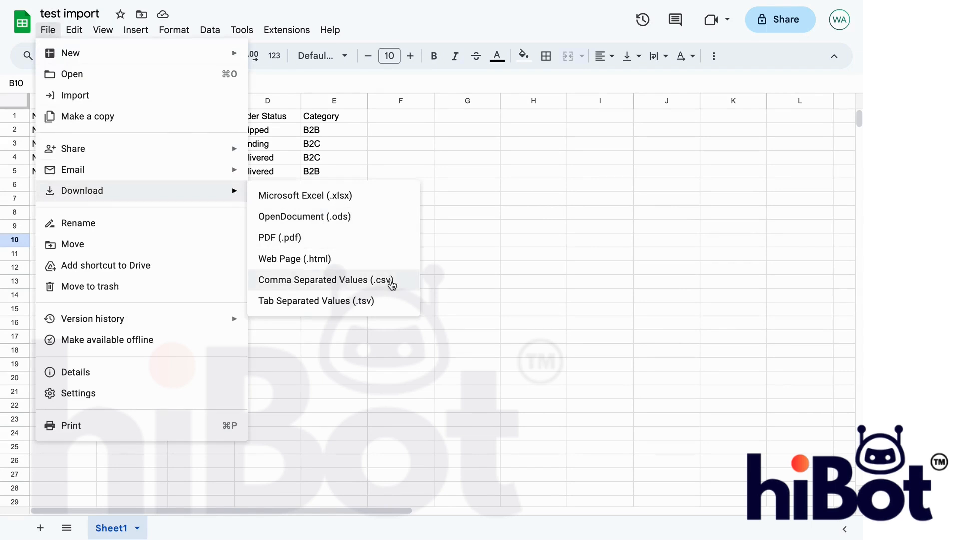
{"action": "left_click", "coordinate": [391, 284]}
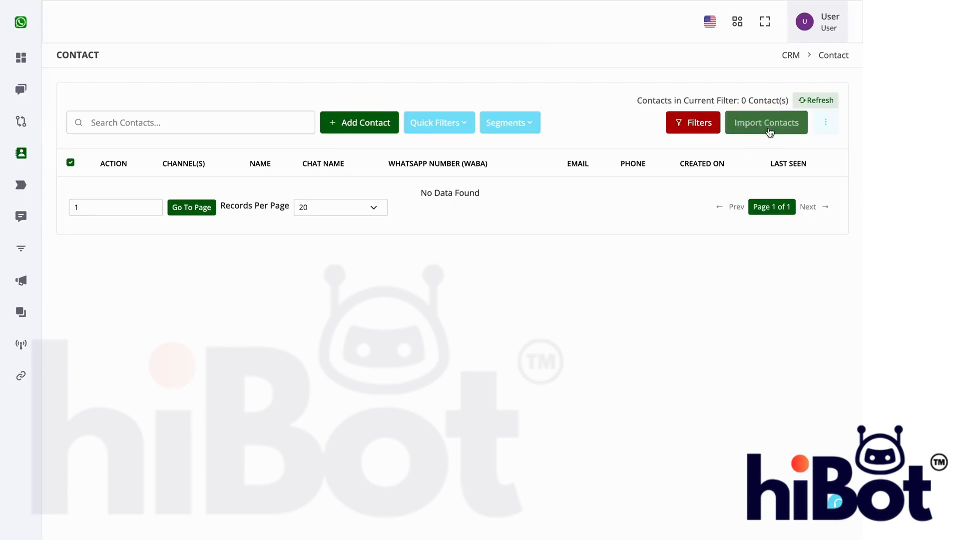
Step: In the 1automations CRM, start a contact import with the file test import - Sheet1.csv from the Downloads folder
{"action": "left_click", "coordinate": [770, 128]}
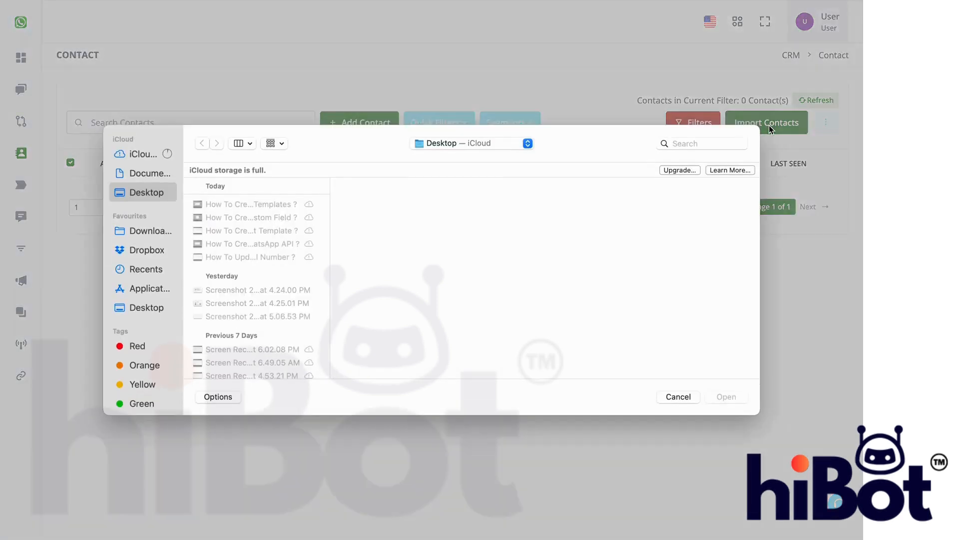
{"action": "left_click", "coordinate": [154, 232]}
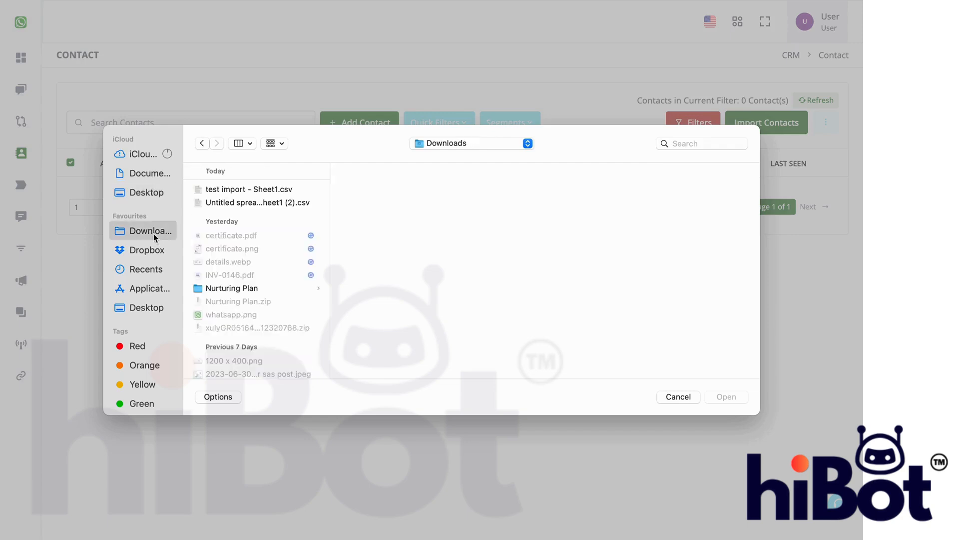
{"action": "left_click", "coordinate": [236, 189]}
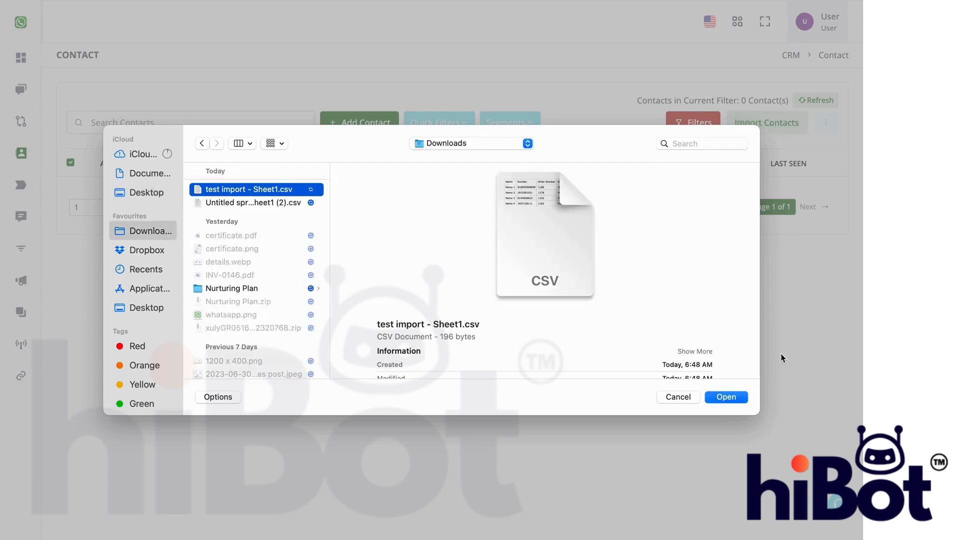
{"action": "left_click", "coordinate": [737, 396]}
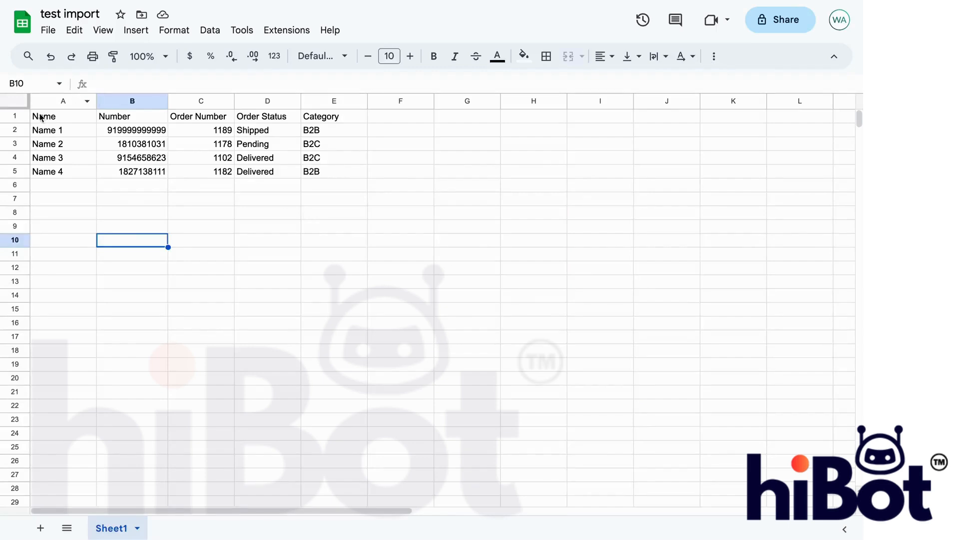
Step: Compare the sheet's header row with the CSV columns listed for mapping, and look through the available mapping options
{"action": "left_click", "coordinate": [15, 116]}
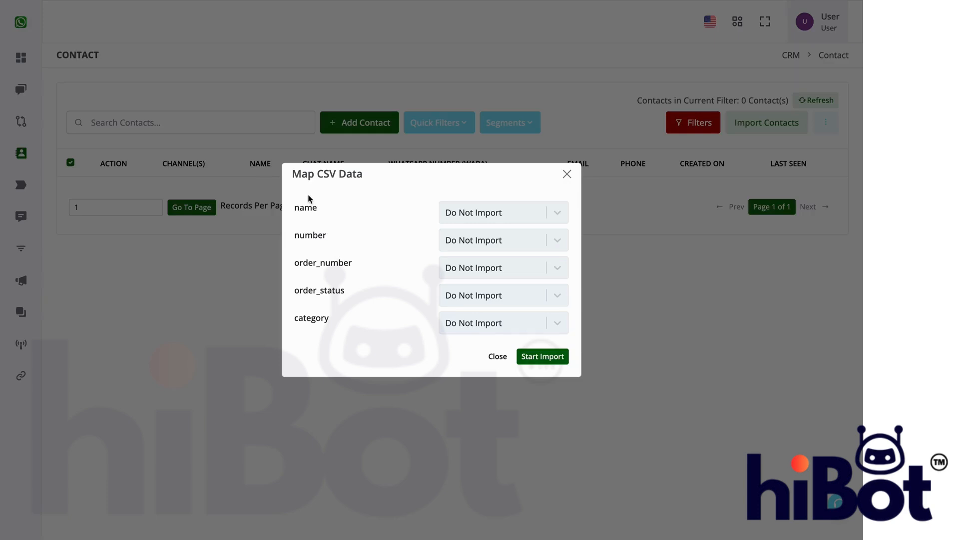
{"action": "left_click", "coordinate": [509, 213]}
{"action": "left_click", "coordinate": [512, 215]}
{"action": "left_click", "coordinate": [500, 324]}
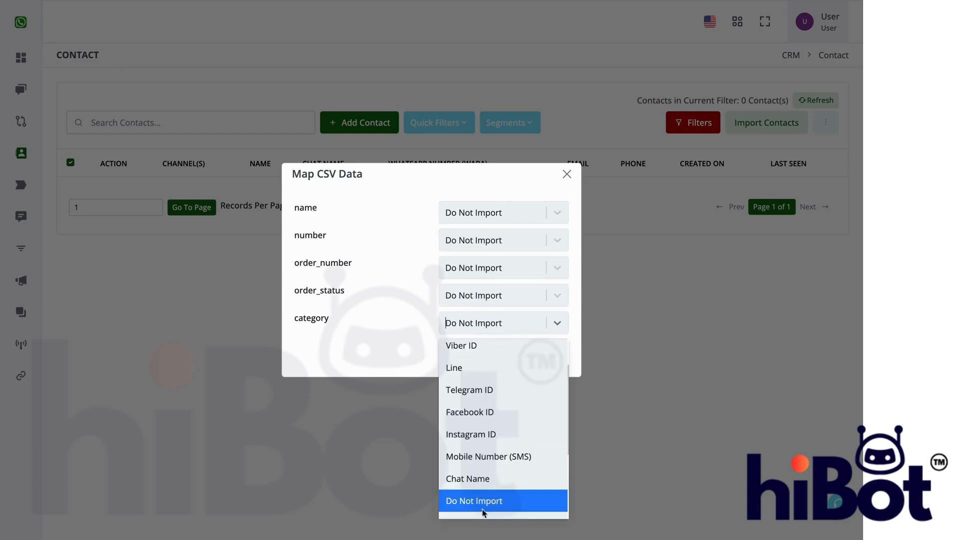
{"action": "left_click", "coordinate": [389, 316]}
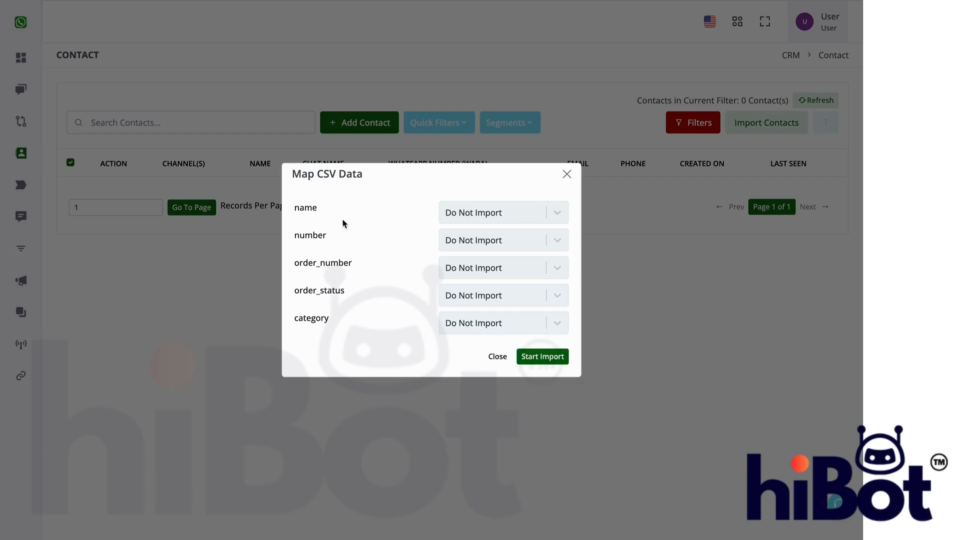
Step: Map the CSV's name column to the Chat Name field
{"action": "left_click", "coordinate": [481, 206]}
{"action": "scroll", "coordinate": [492, 325], "scroll_direction": "up", "scroll_amount": 1}
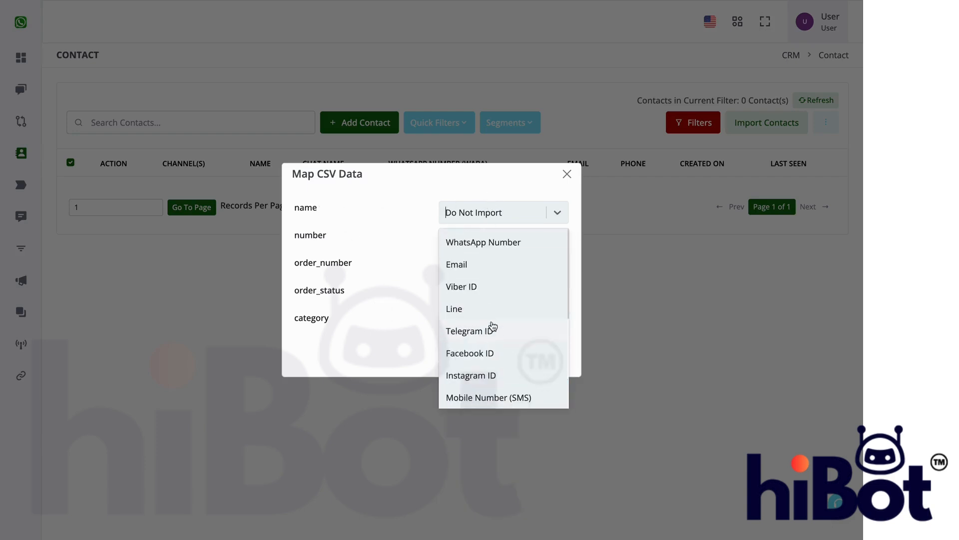
{"action": "scroll", "coordinate": [492, 326], "scroll_direction": "down", "scroll_amount": 5}
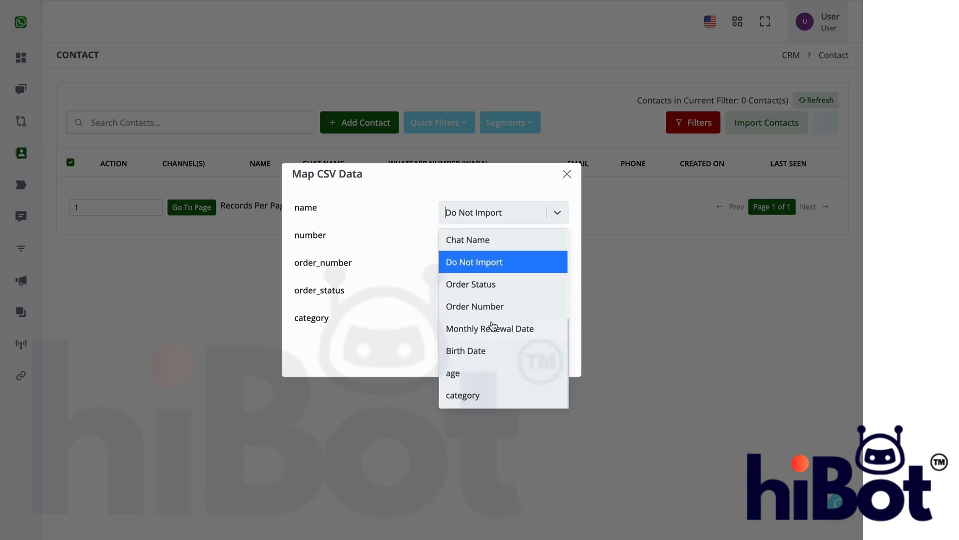
{"action": "scroll", "coordinate": [492, 325], "scroll_direction": "up", "scroll_amount": 4}
{"action": "scroll", "coordinate": [481, 326], "scroll_direction": "down", "scroll_amount": 2}
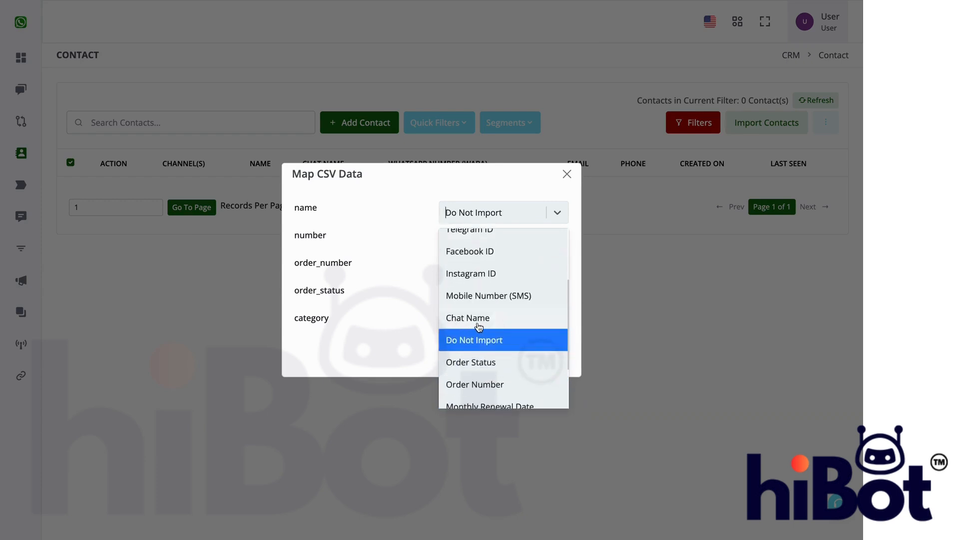
{"action": "scroll", "coordinate": [480, 325], "scroll_direction": "up", "scroll_amount": 2}
{"action": "scroll", "coordinate": [481, 321], "scroll_direction": "down", "scroll_amount": 3}
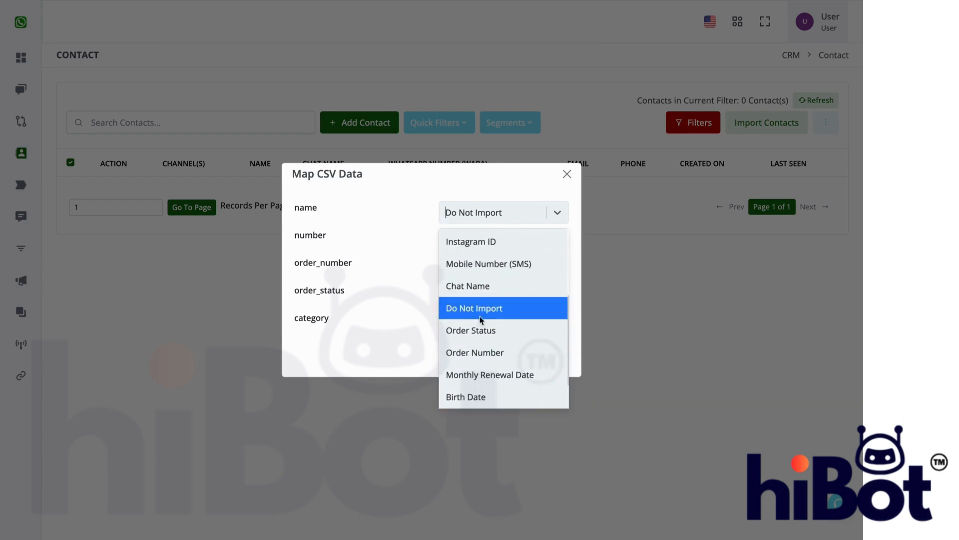
{"action": "left_click", "coordinate": [473, 289]}
Step: Map the CSV's number column to the WhatsApp Number field
{"action": "left_click", "coordinate": [458, 242]}
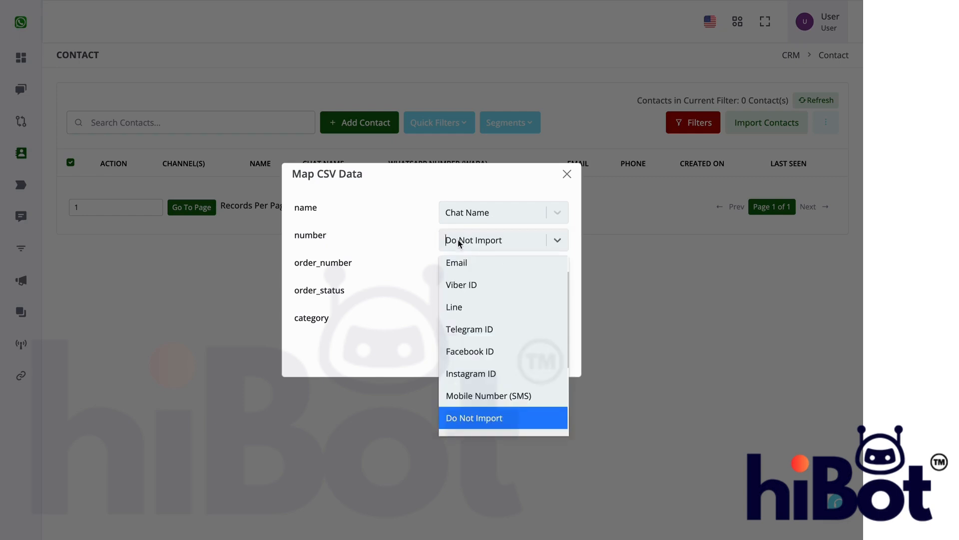
{"action": "scroll", "coordinate": [488, 332], "scroll_direction": "up", "scroll_amount": 1}
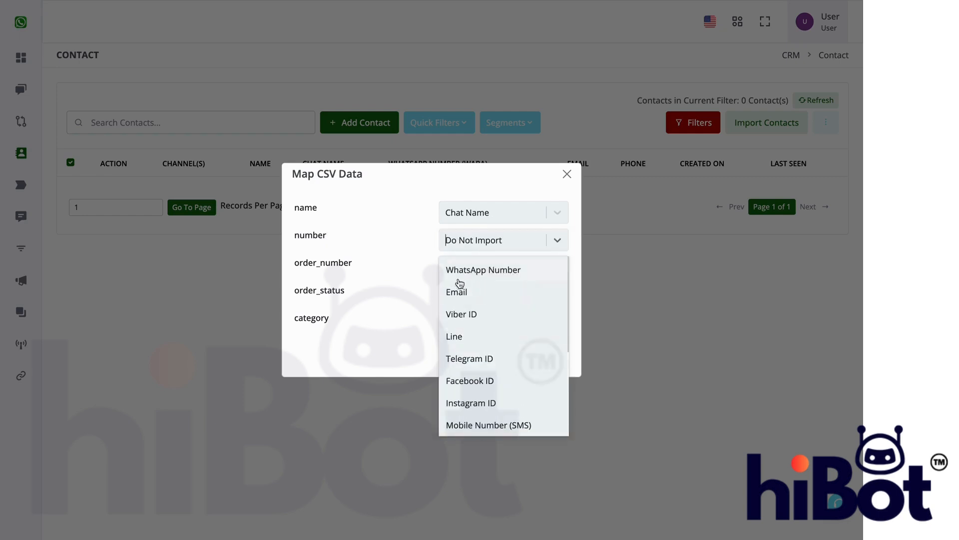
{"action": "scroll", "coordinate": [488, 327], "scroll_direction": "down", "scroll_amount": 3}
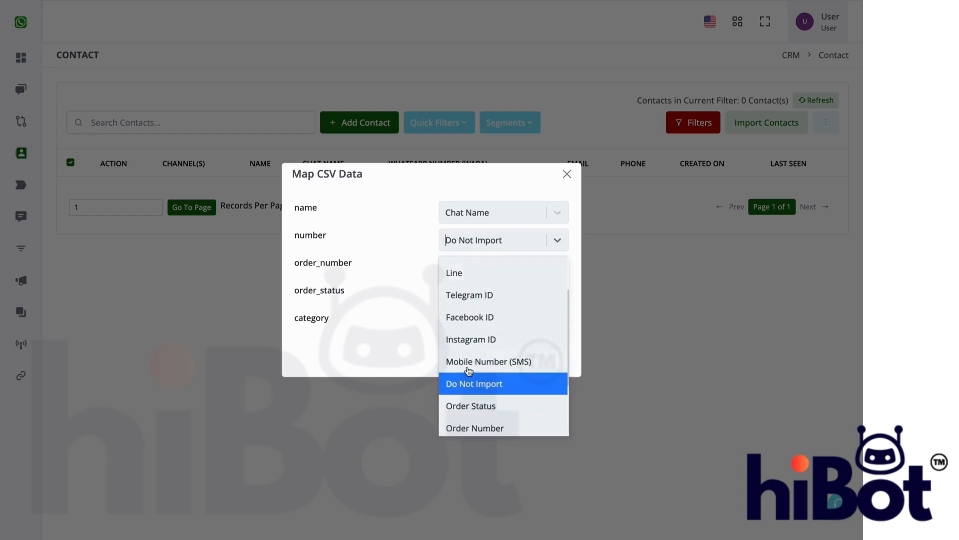
{"action": "scroll", "coordinate": [513, 373], "scroll_direction": "up", "scroll_amount": 1}
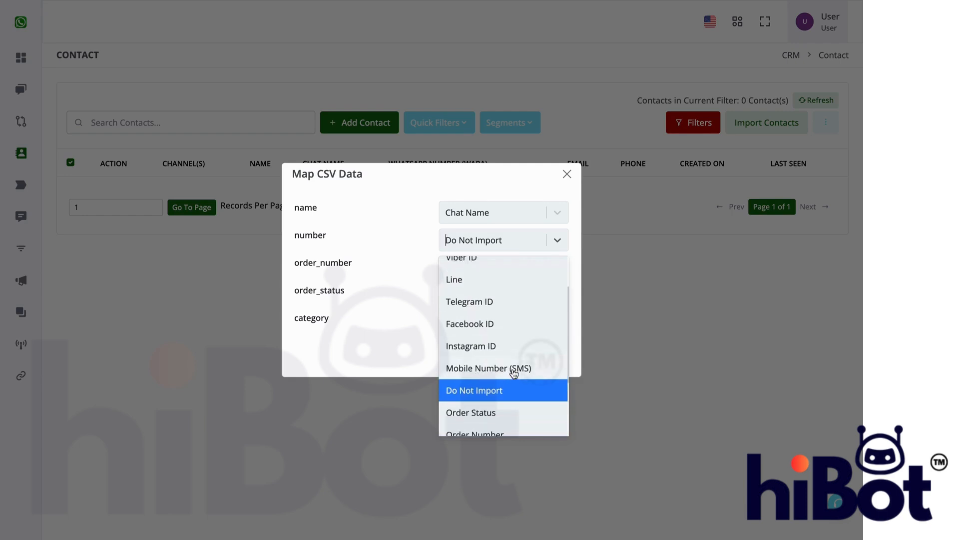
{"action": "scroll", "coordinate": [514, 373], "scroll_direction": "up", "scroll_amount": 2}
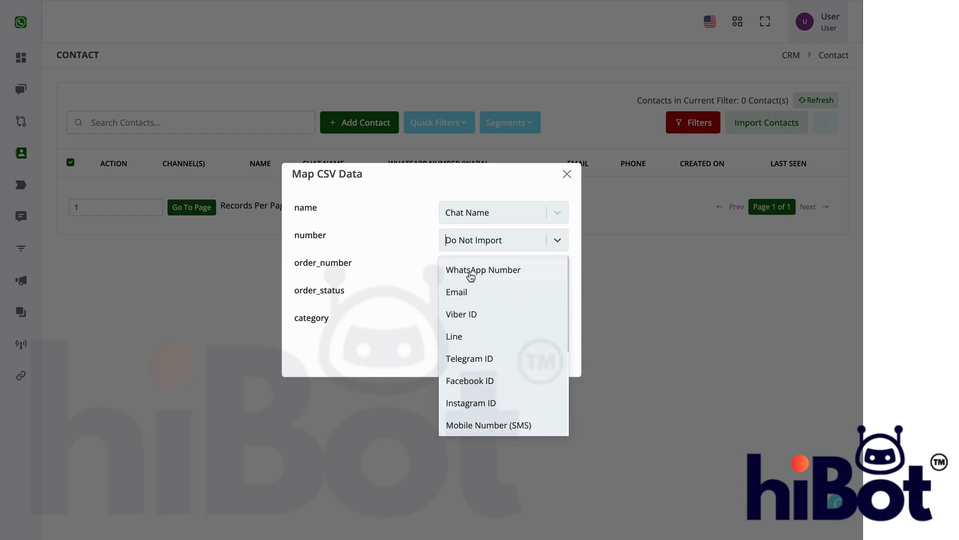
{"action": "left_click", "coordinate": [472, 273]}
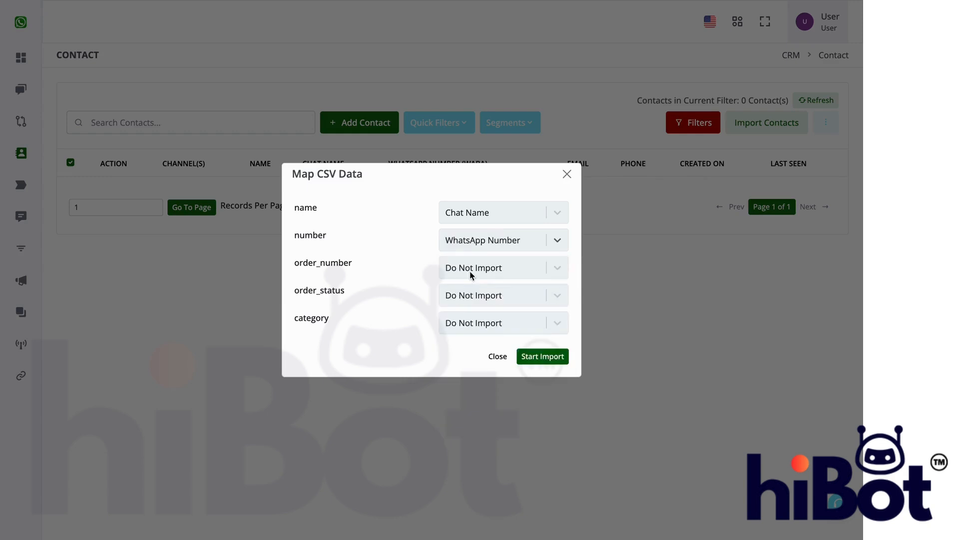
Step: Map the order_number column to Order Number and the order_status column to Order Status
{"action": "left_click", "coordinate": [482, 273]}
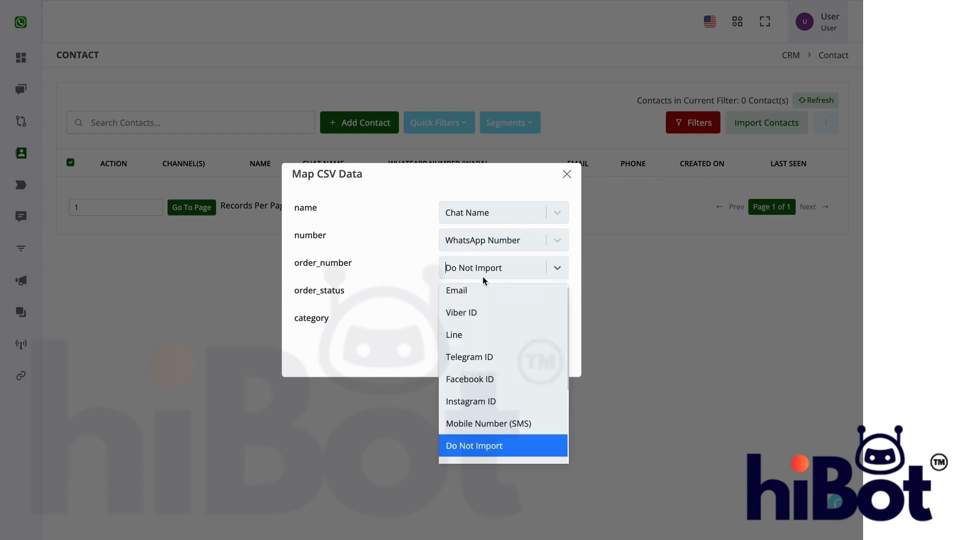
{"action": "scroll", "coordinate": [489, 382], "scroll_direction": "down", "scroll_amount": 2}
{"action": "scroll", "coordinate": [488, 382], "scroll_direction": "down", "scroll_amount": 1}
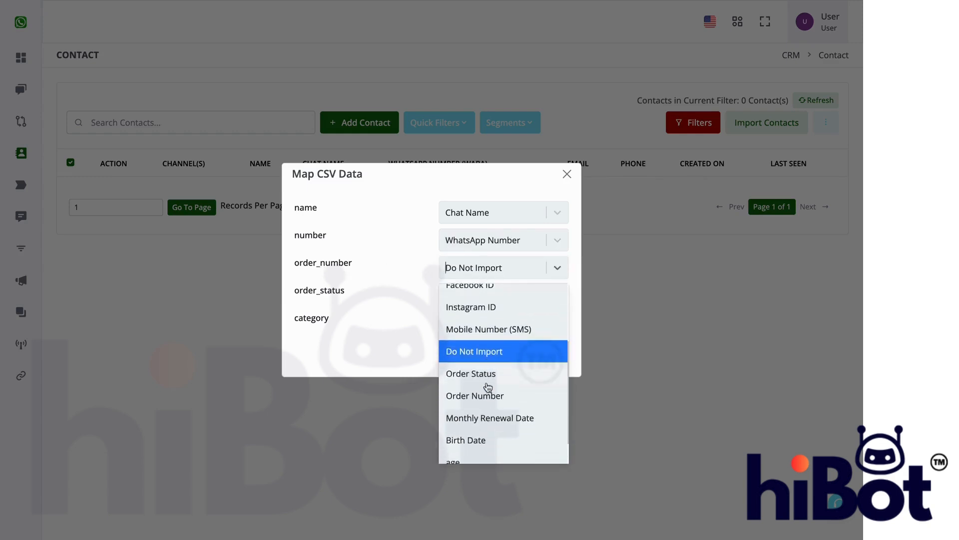
{"action": "left_click", "coordinate": [494, 398]}
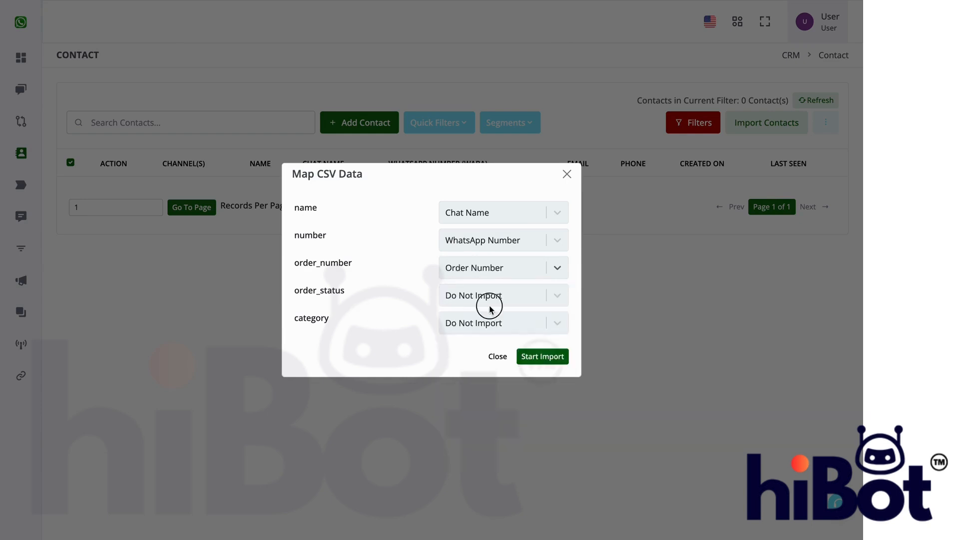
{"action": "left_click", "coordinate": [488, 300]}
{"action": "scroll", "coordinate": [487, 396], "scroll_direction": "down", "scroll_amount": 1}
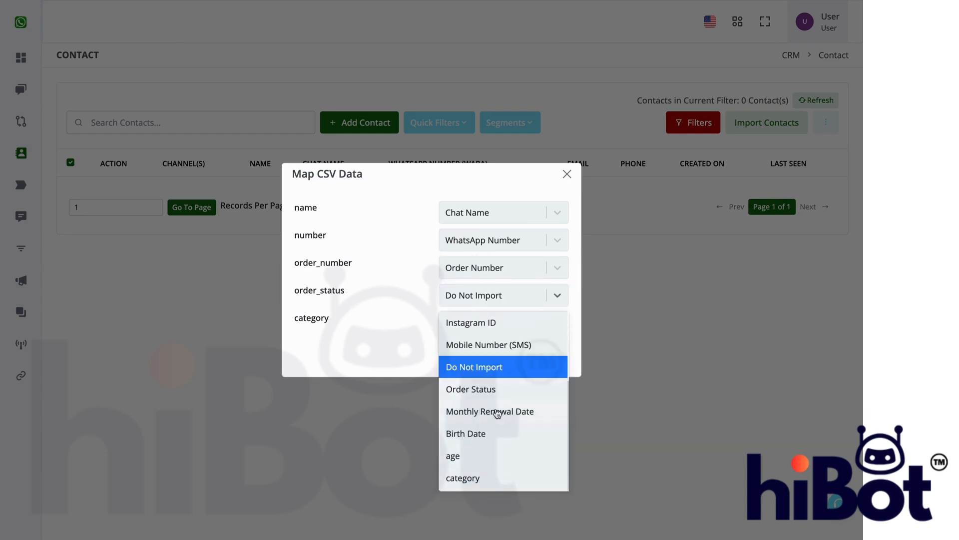
{"action": "left_click", "coordinate": [501, 390]}
Step: Map the category column to the category field, and run the contact import
{"action": "left_click", "coordinate": [493, 328]}
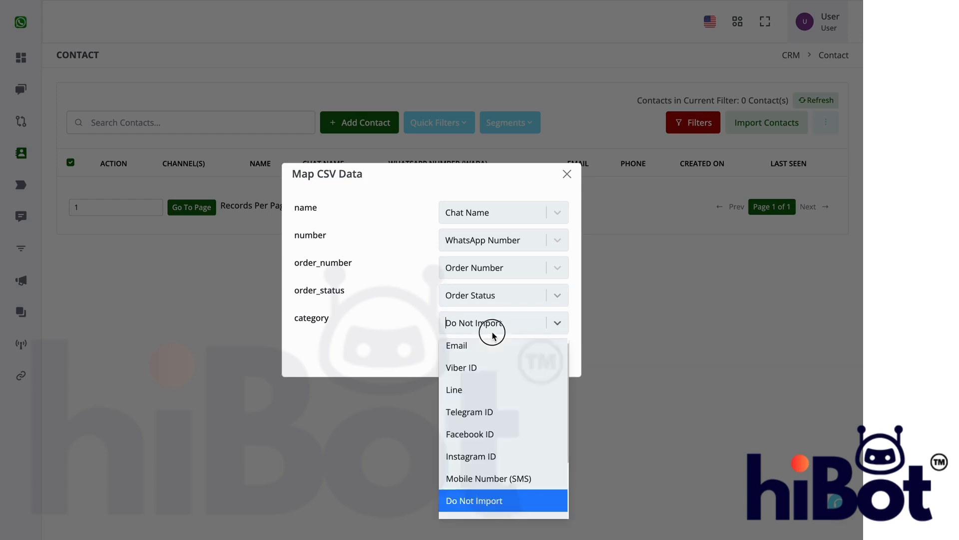
{"action": "scroll", "coordinate": [482, 425], "scroll_direction": "down", "scroll_amount": 2}
{"action": "left_click", "coordinate": [482, 505]}
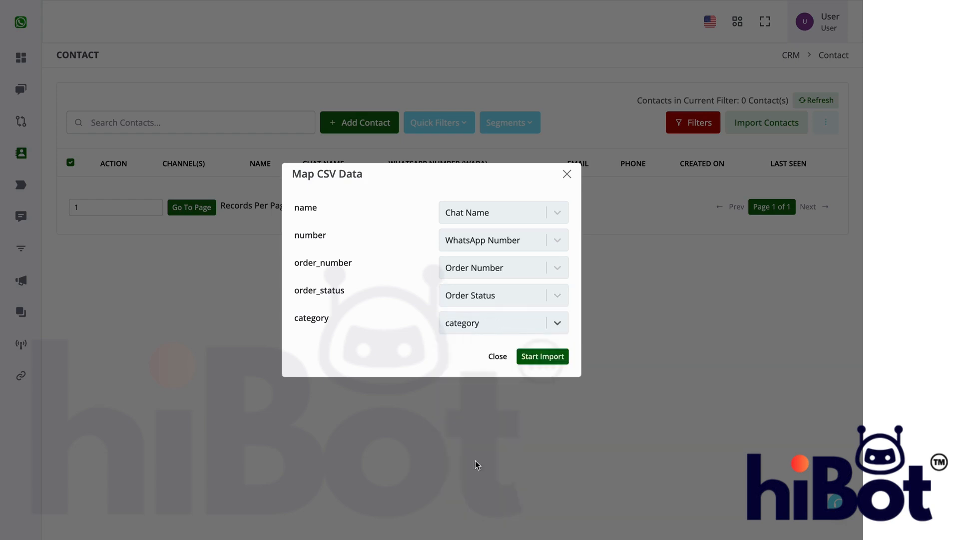
{"action": "left_click", "coordinate": [528, 327]}
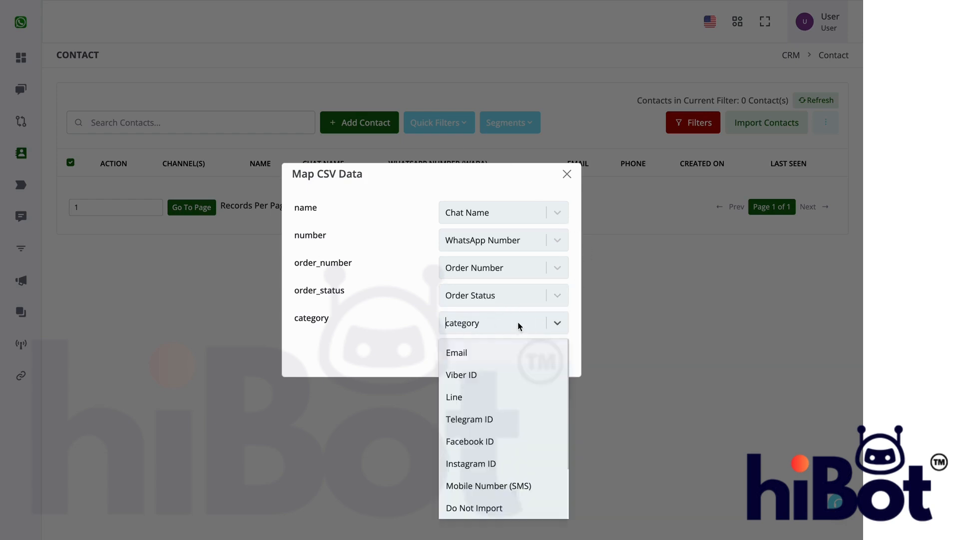
{"action": "left_click", "coordinate": [360, 350]}
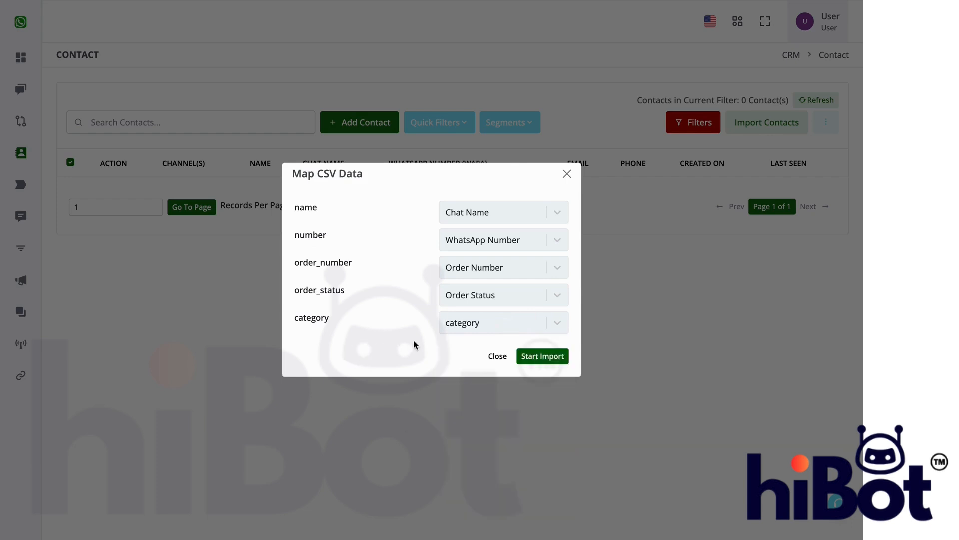
{"action": "left_click", "coordinate": [542, 357]}
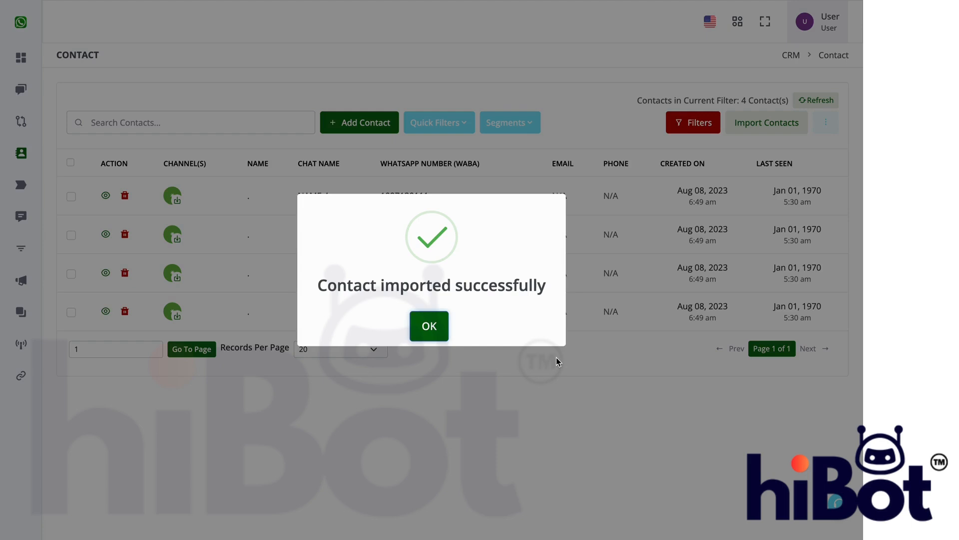
{"action": "left_click", "coordinate": [430, 336]}
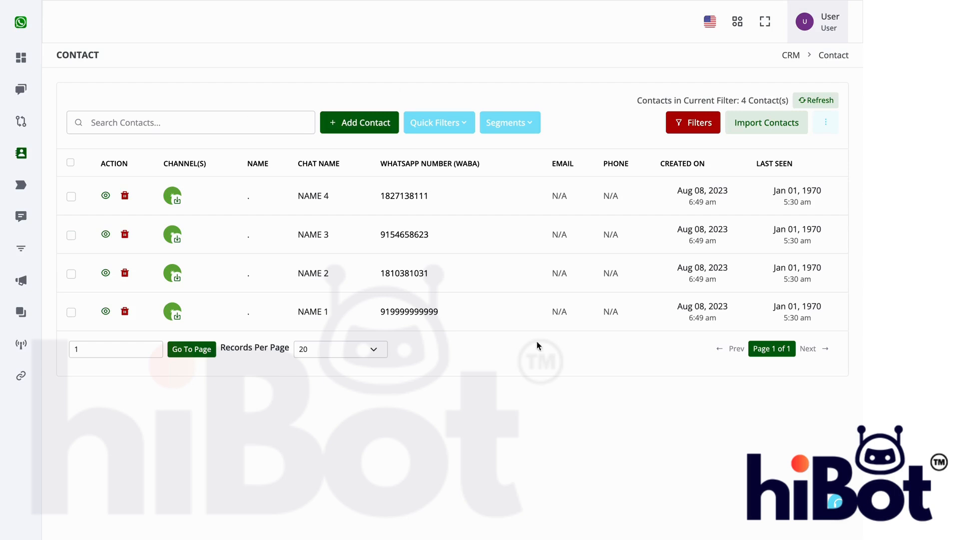
Step: Review the Custom Fields list, and examine the custom details of the imported contact Name 4
{"action": "mouse_move", "coordinate": [30, 194]}
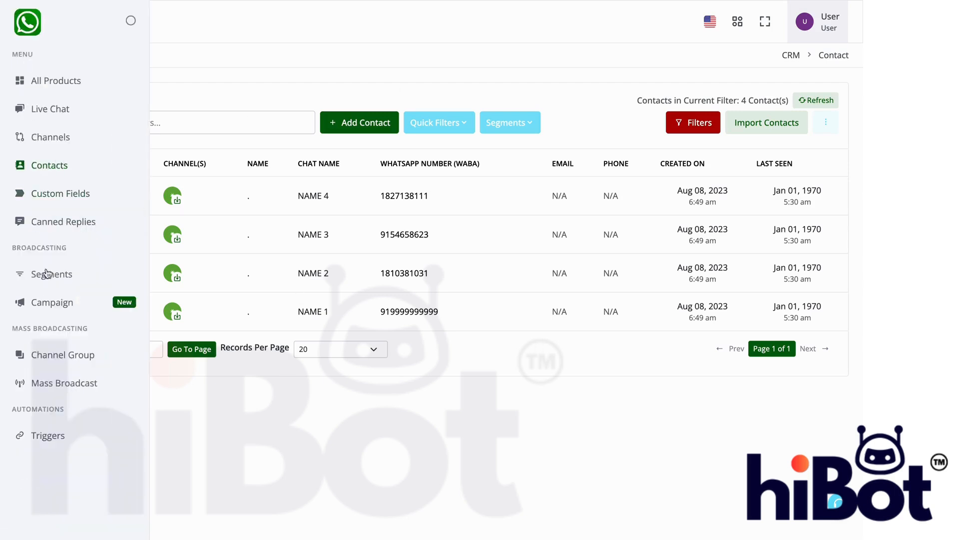
{"action": "left_click", "coordinate": [88, 196]}
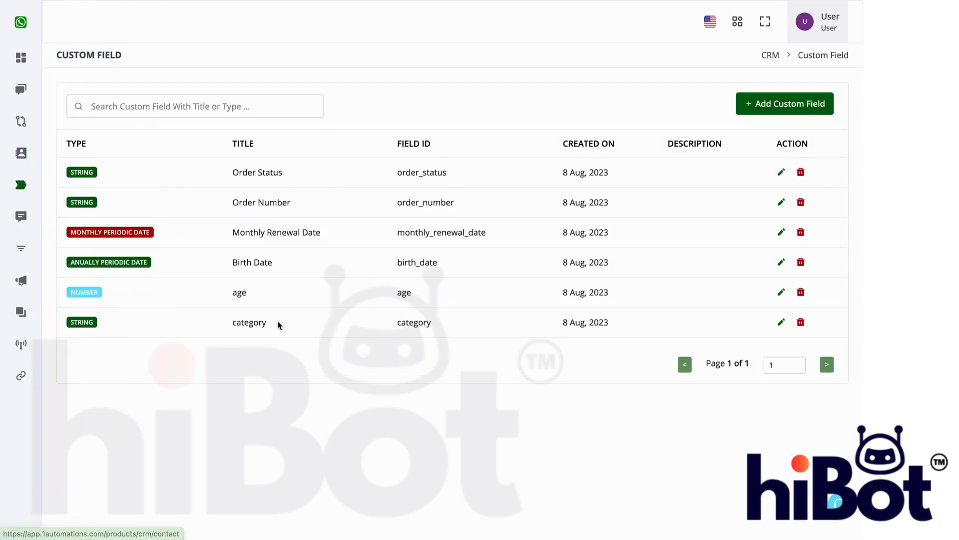
{"action": "mouse_move", "coordinate": [18, 176]}
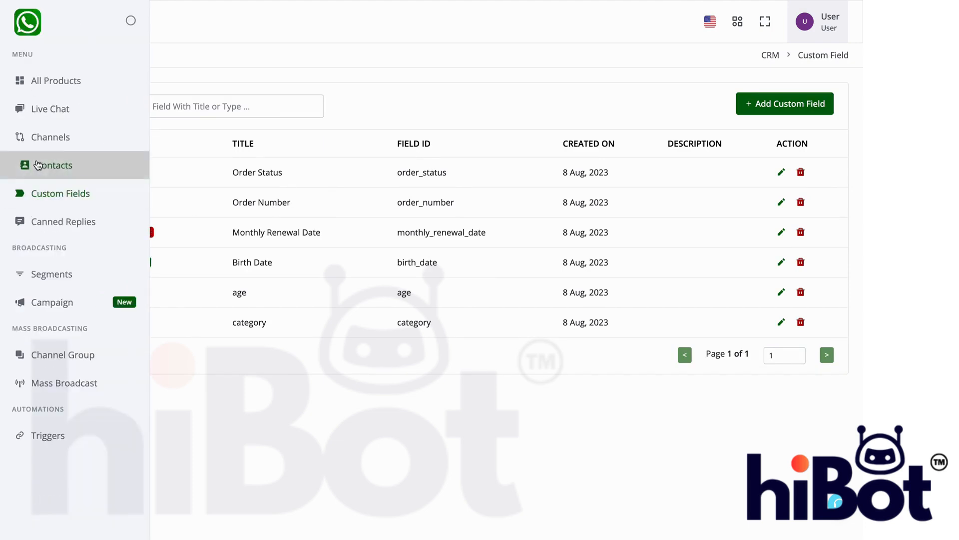
{"action": "left_click", "coordinate": [56, 161]}
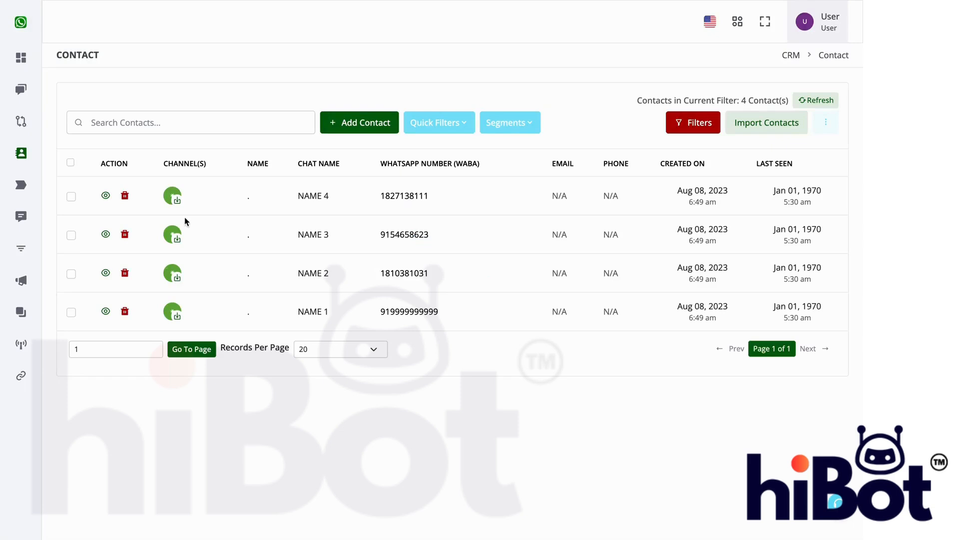
{"action": "left_click", "coordinate": [106, 196]}
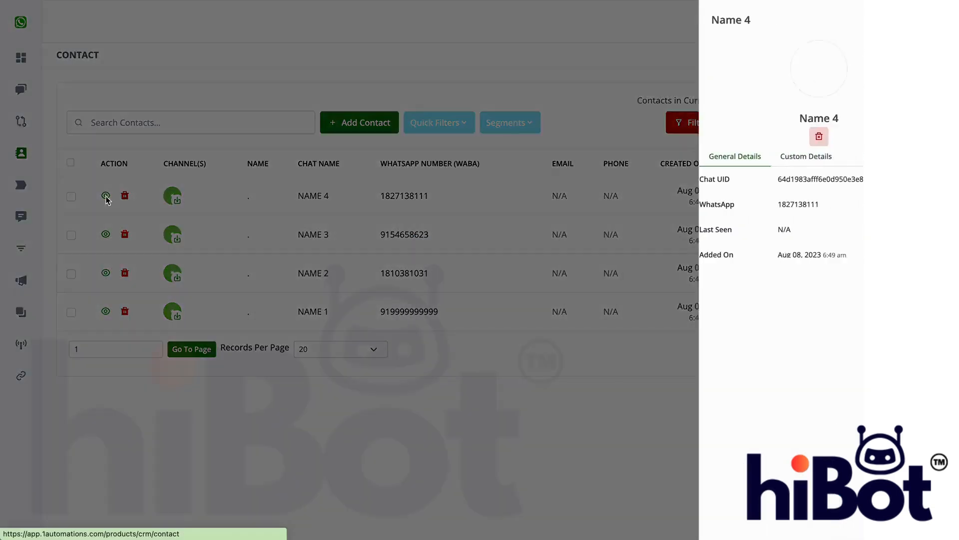
{"action": "left_click", "coordinate": [713, 158]}
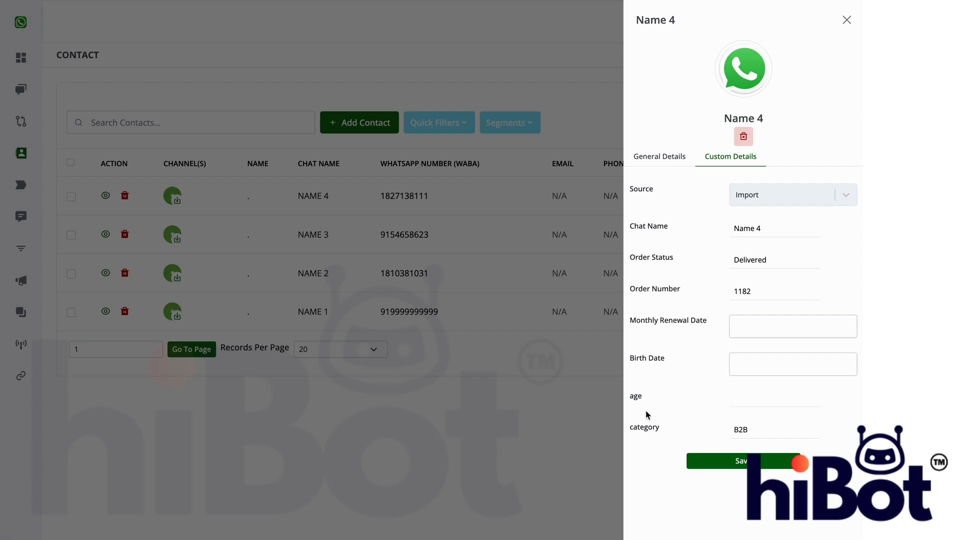
Step: Close the contact details and add the Order Status, Order Number and category columns to the contact list
{"action": "left_click", "coordinate": [566, 407]}
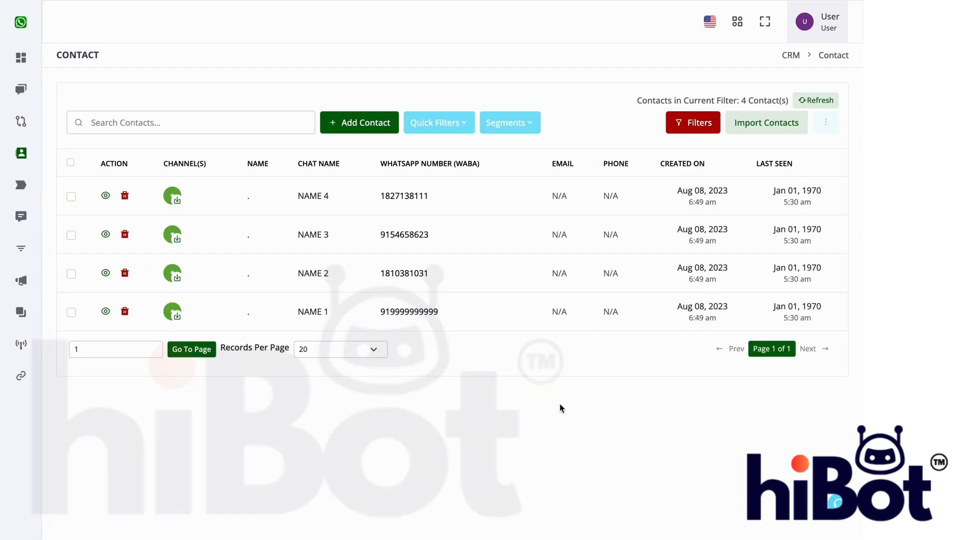
{"action": "left_click", "coordinate": [825, 128]}
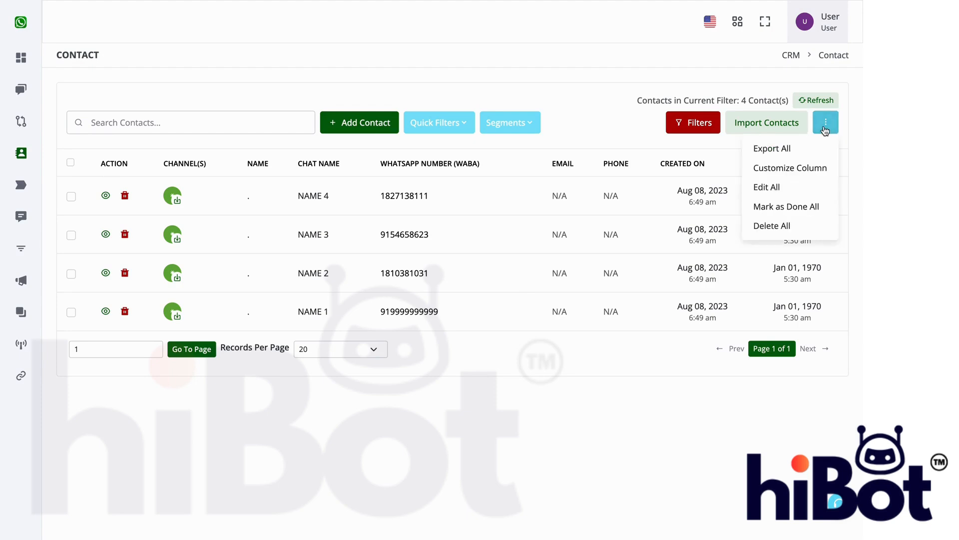
{"action": "left_click", "coordinate": [799, 167]}
{"action": "left_click", "coordinate": [794, 189]}
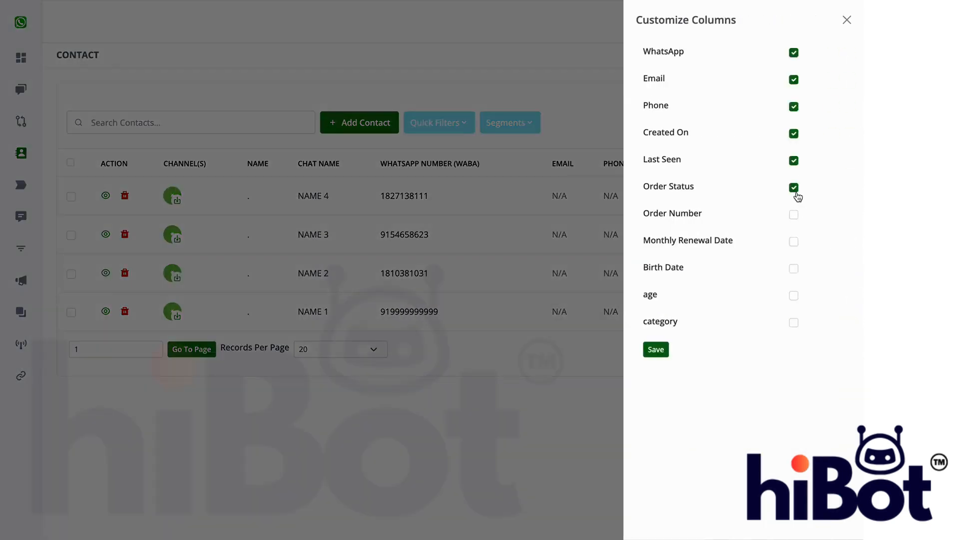
{"action": "left_click", "coordinate": [794, 214]}
{"action": "left_click", "coordinate": [794, 322]}
{"action": "left_click", "coordinate": [658, 352]}
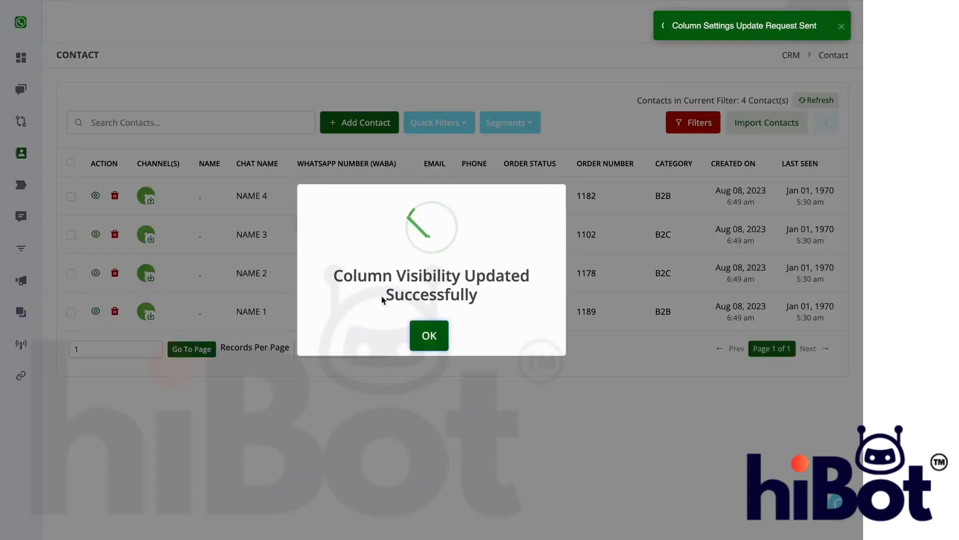
{"action": "left_click", "coordinate": [424, 338]}
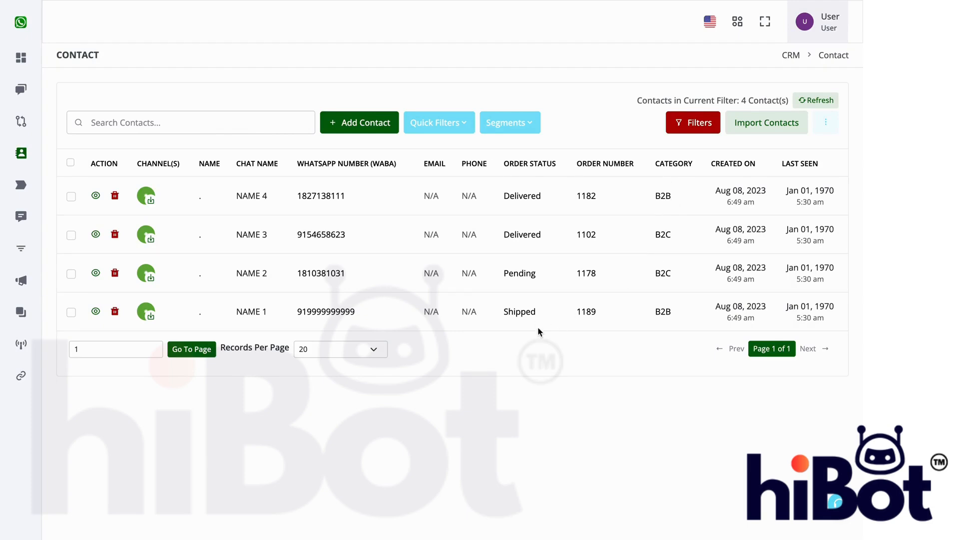
Step: Review which columns are enabled in the contact list's column settings, and close them without changes
{"action": "left_click", "coordinate": [826, 123]}
{"action": "left_click", "coordinate": [806, 169]}
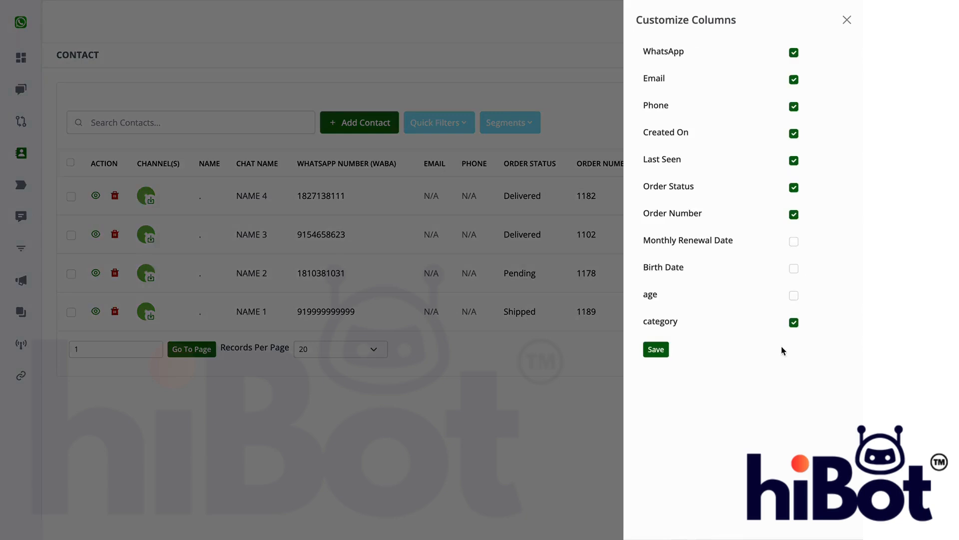
{"action": "left_click", "coordinate": [846, 19]}
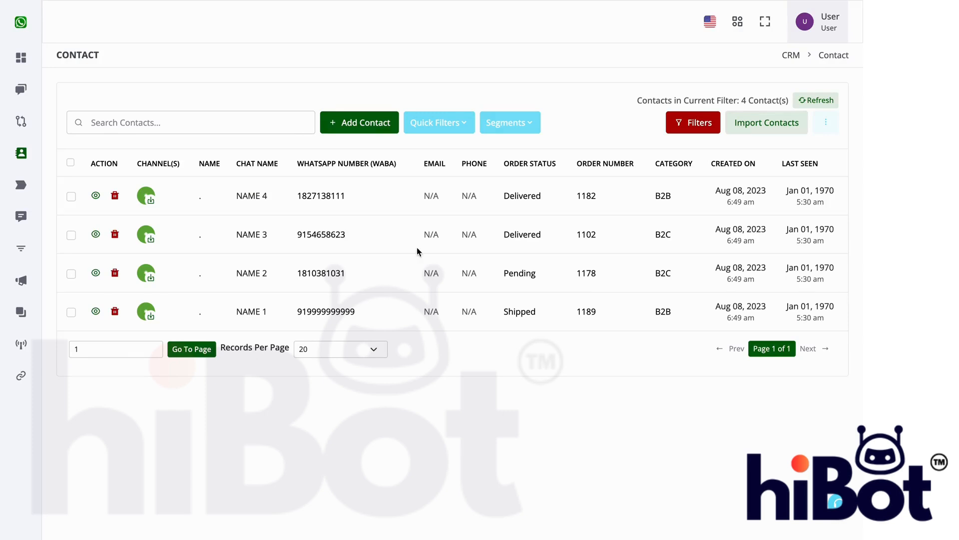
Step: Create a new broadcasting campaign and name it test
{"action": "mouse_move", "coordinate": [1, 243]}
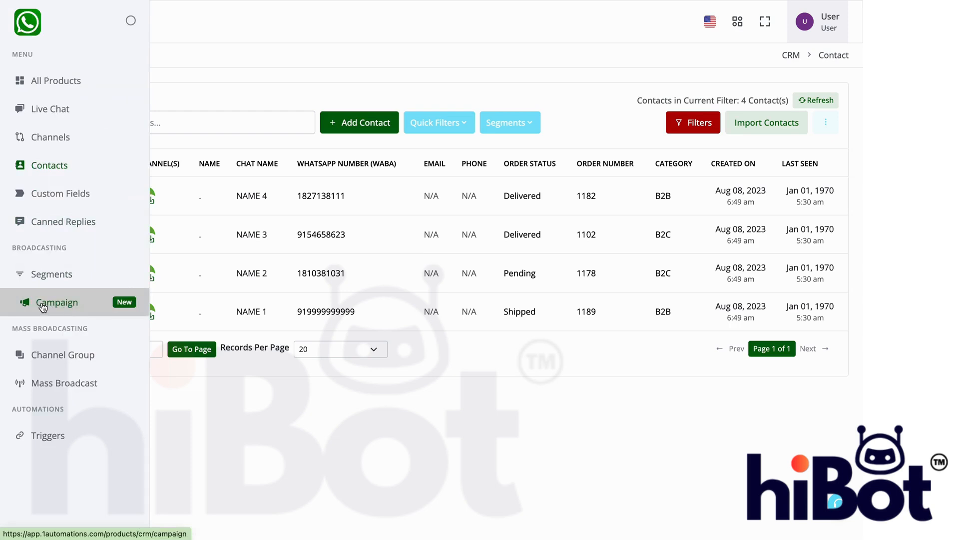
{"action": "left_click", "coordinate": [63, 305]}
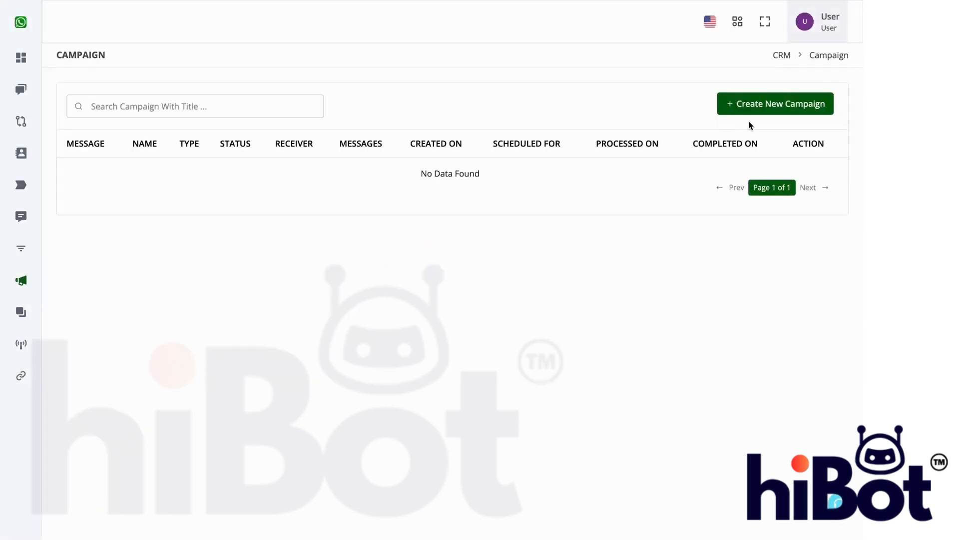
{"action": "left_click", "coordinate": [759, 107]}
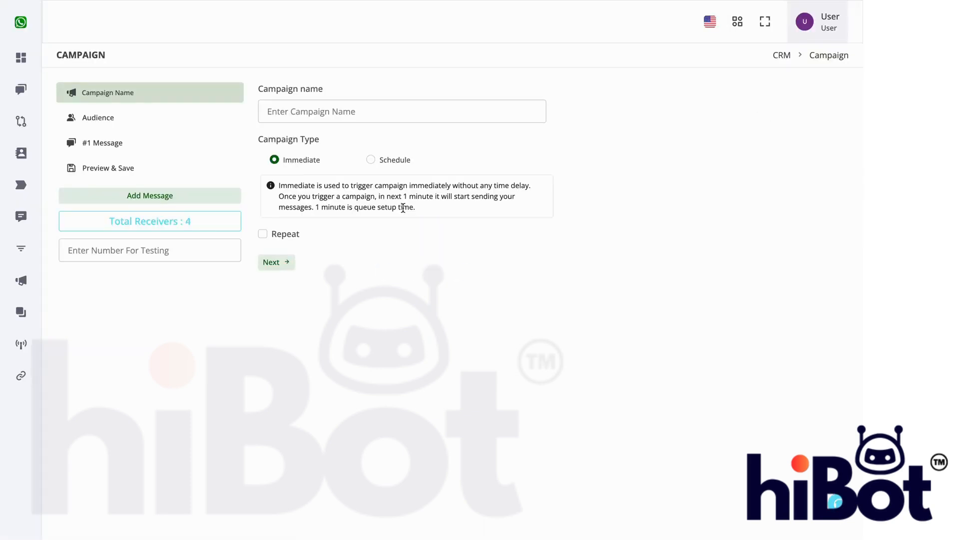
{"action": "left_click", "coordinate": [335, 111]}
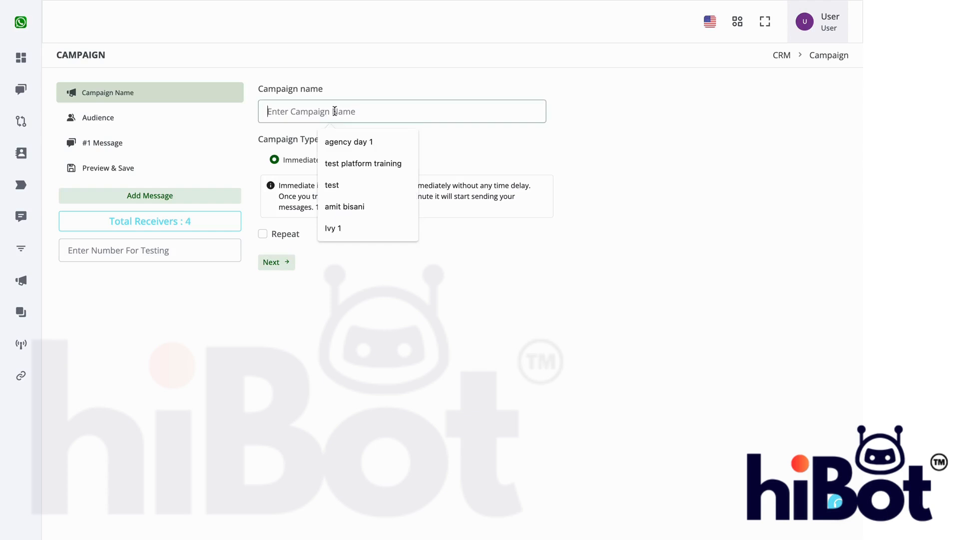
{"action": "type", "text": "test"}
{"action": "left_click", "coordinate": [506, 163]}
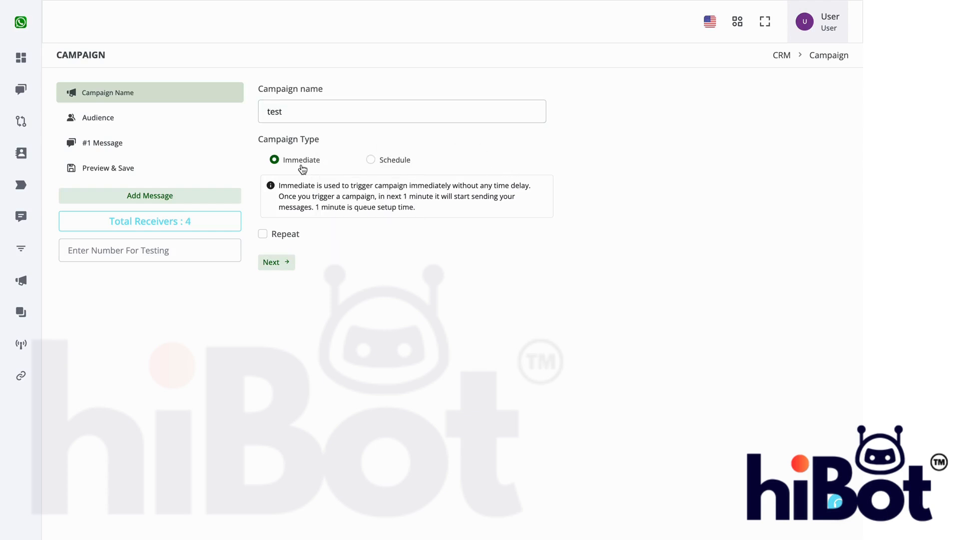
Step: Try the Schedule campaign type, view its date and time picker, and return the type to Immediate
{"action": "left_click", "coordinate": [392, 162]}
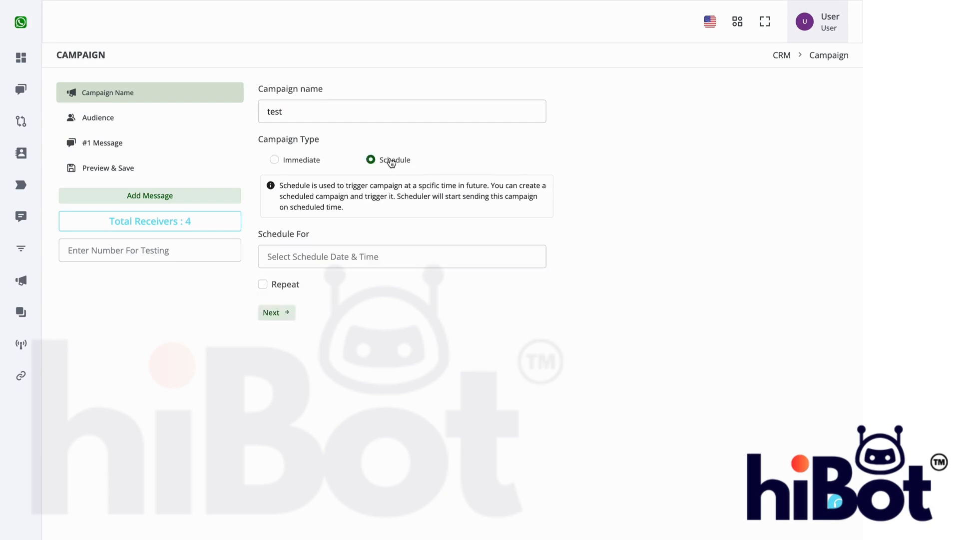
{"action": "left_click", "coordinate": [365, 255]}
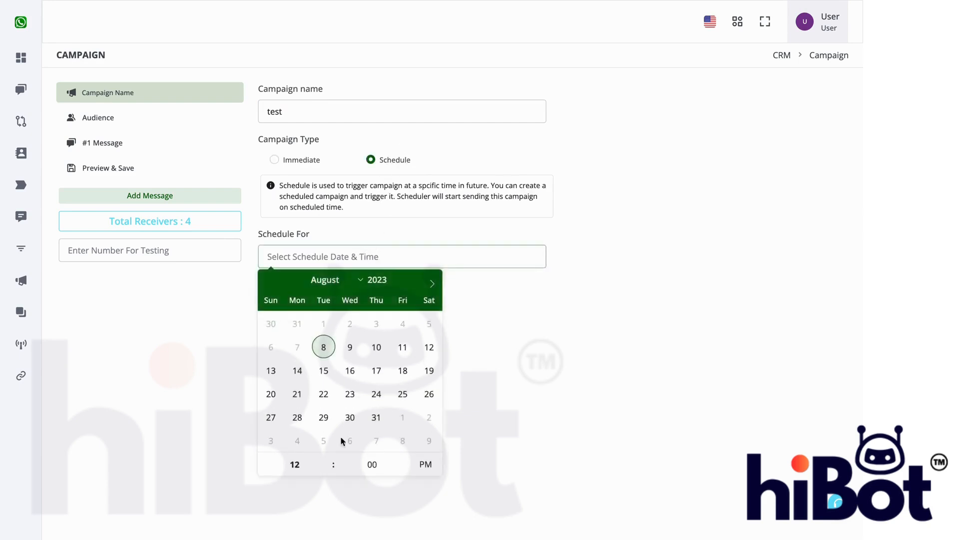
{"action": "left_click", "coordinate": [596, 375]}
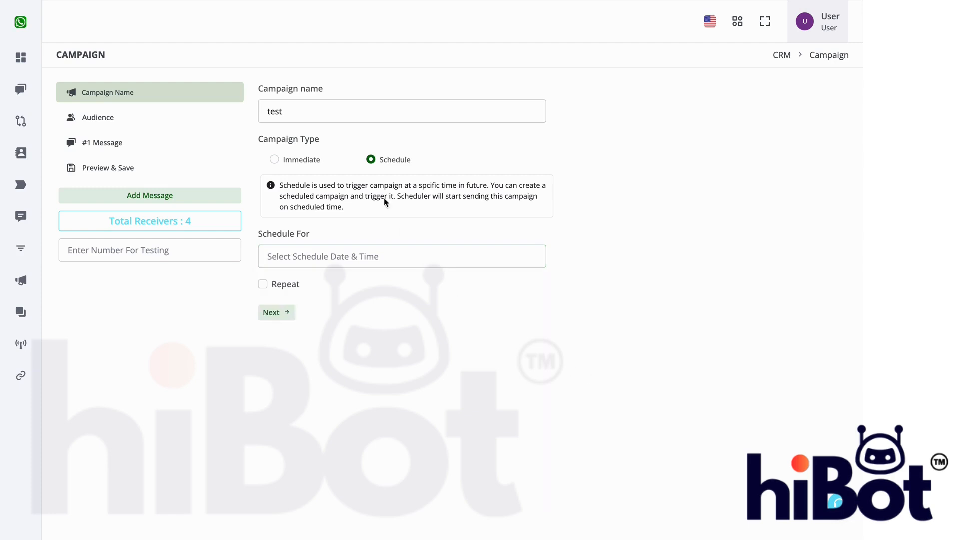
{"action": "left_click", "coordinate": [313, 160]}
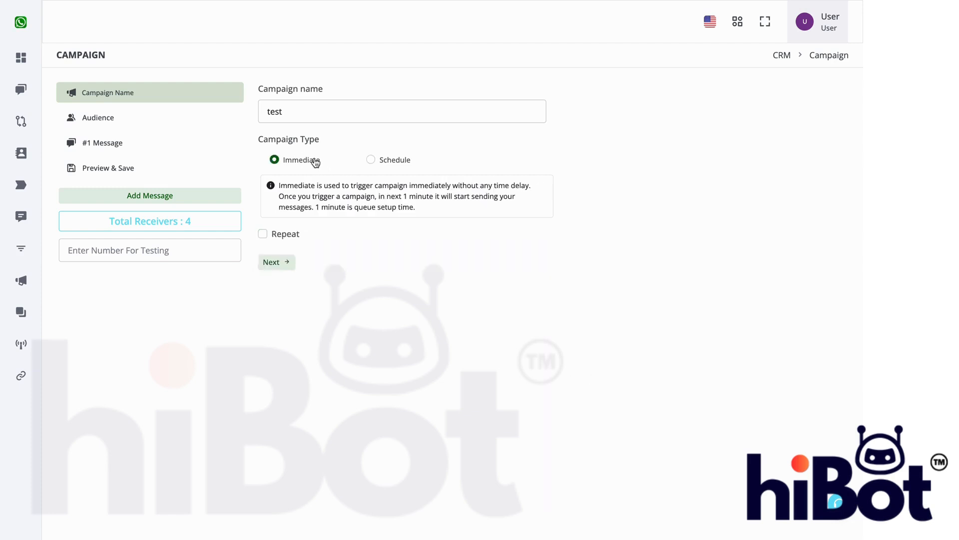
Step: Review the campaign's All Contacts From CRM audience option and set the audience to Segmented
{"action": "left_click", "coordinate": [142, 119]}
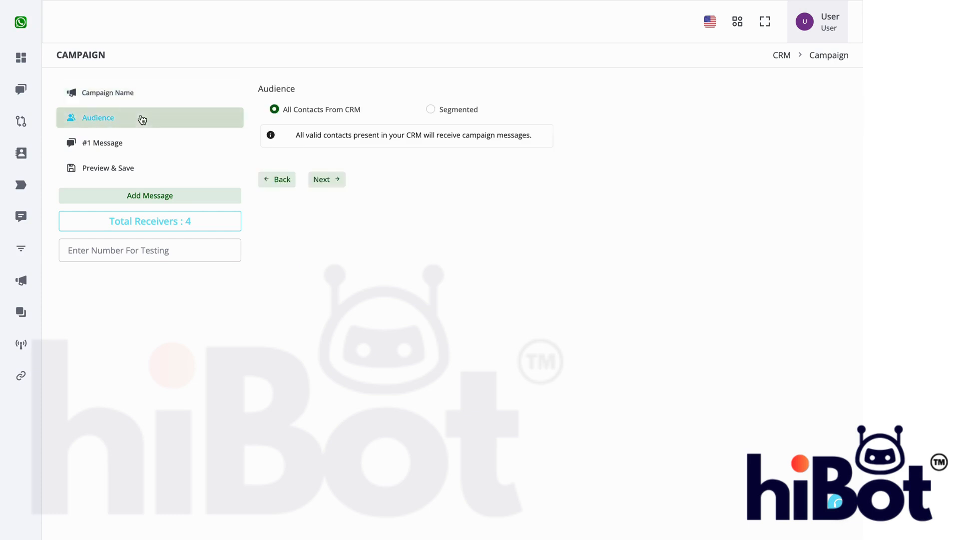
{"action": "mouse_move", "coordinate": [19, 145]}
{"action": "left_click_drag", "start_coordinate": [357, 108], "coordinate": [283, 106]}
{"action": "left_click", "coordinate": [446, 119]}
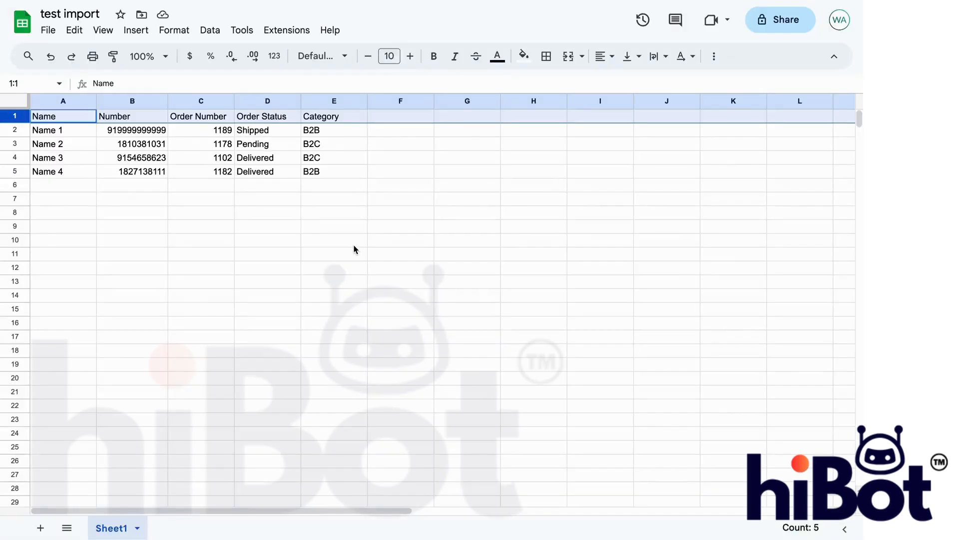
Step: Check the B2C entries in the Category column of the test import spreadsheet in Google Sheets
{"action": "left_click", "coordinate": [343, 149]}
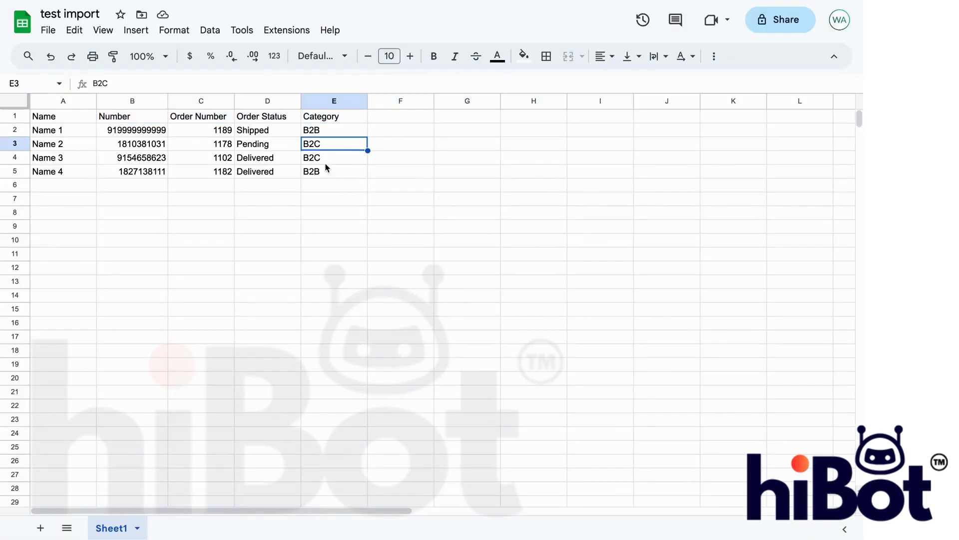
{"action": "left_click", "coordinate": [326, 164]}
{"action": "left_click", "coordinate": [327, 146]}
{"action": "left_click", "coordinate": [328, 162]}
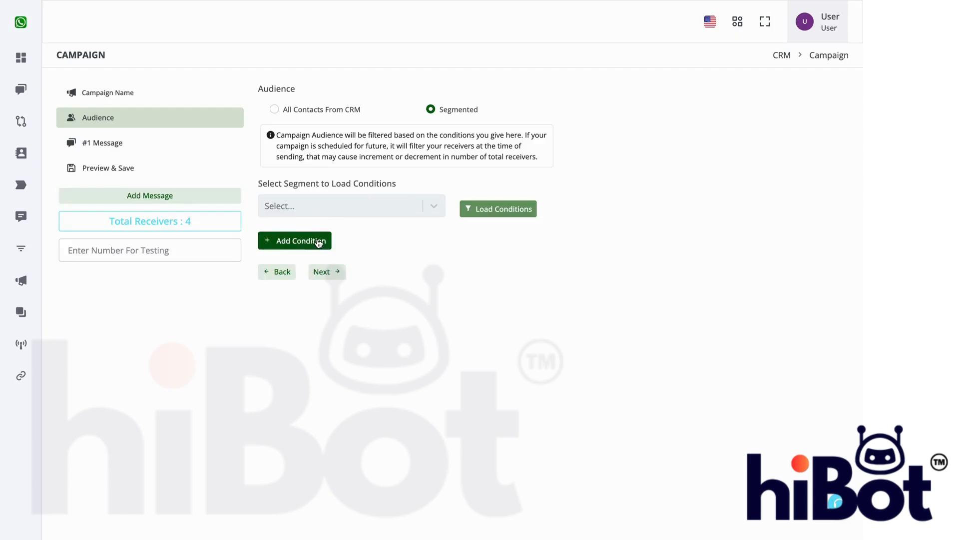
Step: Back in the campaign, add an audience condition where category is B2C
{"action": "left_click", "coordinate": [318, 242]}
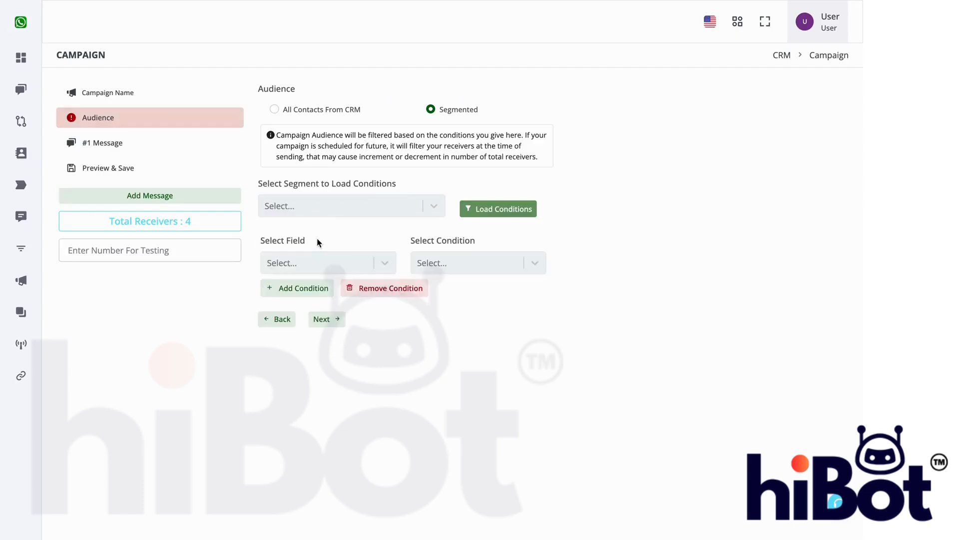
{"action": "left_click", "coordinate": [320, 261]}
{"action": "scroll", "coordinate": [318, 396], "scroll_direction": "down", "scroll_amount": 1}
{"action": "scroll", "coordinate": [318, 395], "scroll_direction": "up", "scroll_amount": 1}
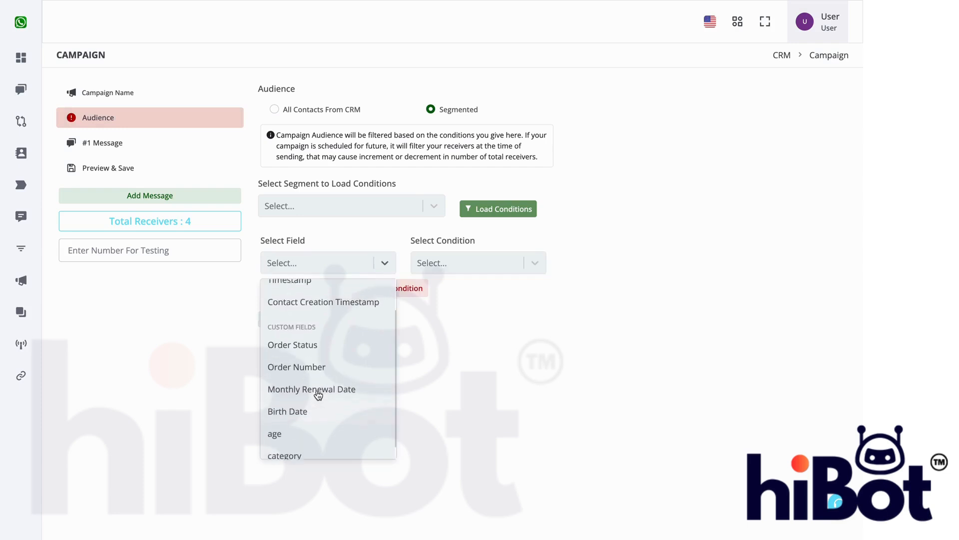
{"action": "scroll", "coordinate": [319, 395], "scroll_direction": "down", "scroll_amount": 1}
{"action": "left_click", "coordinate": [309, 442]}
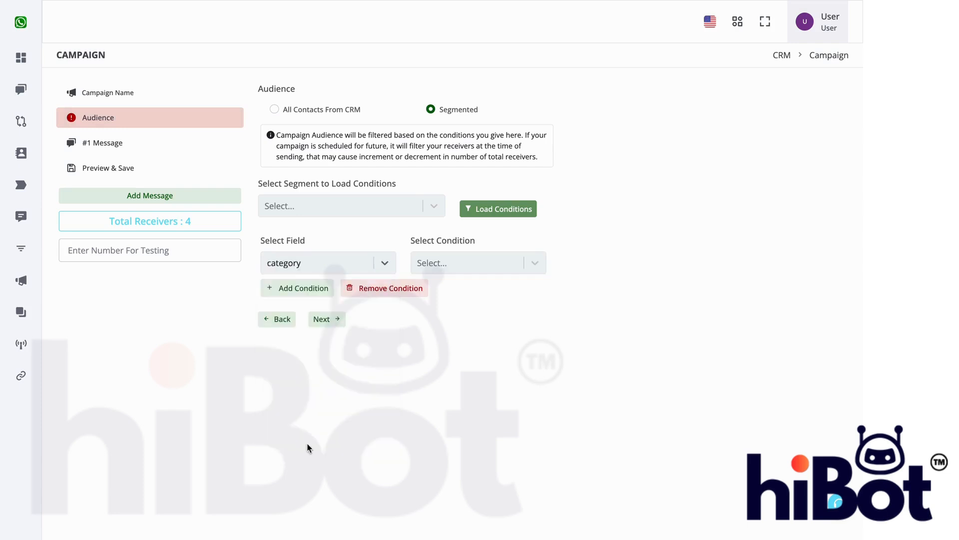
{"action": "left_click", "coordinate": [475, 264]}
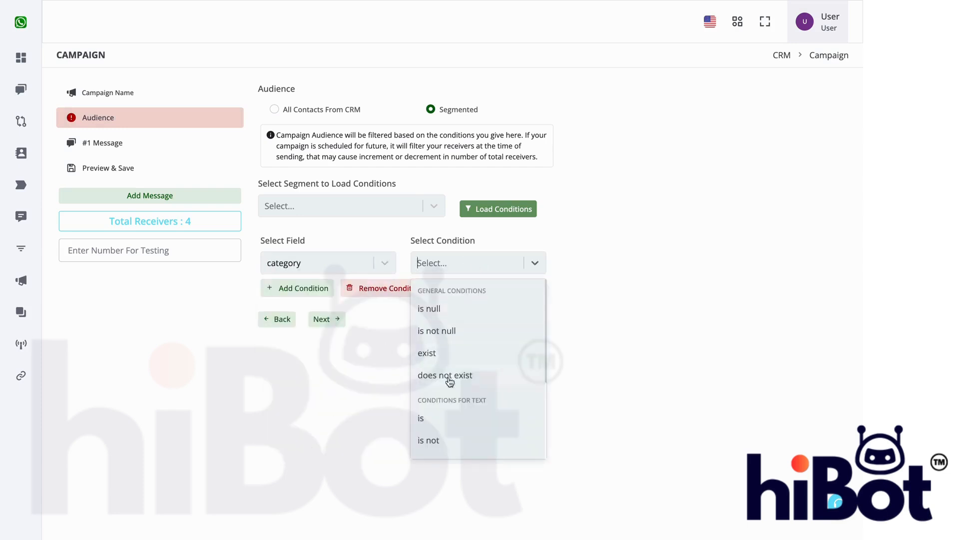
{"action": "left_click", "coordinate": [450, 422]}
{"action": "left_click", "coordinate": [580, 258]}
{"action": "type", "text": "B2C"}
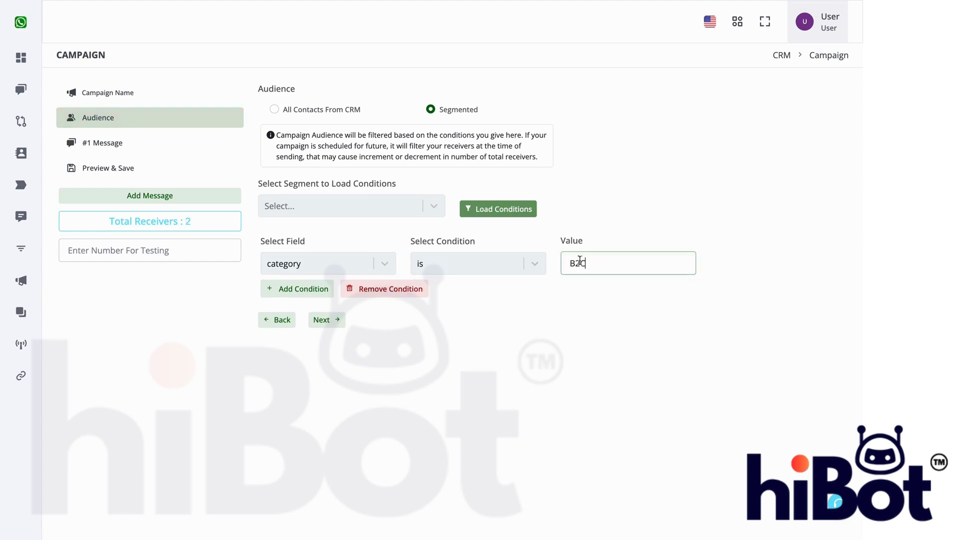
Step: Check the filtered audience's total receivers and which saved segments are available for loading conditions
{"action": "left_click", "coordinate": [563, 334]}
{"action": "double_click", "coordinate": [577, 263]}
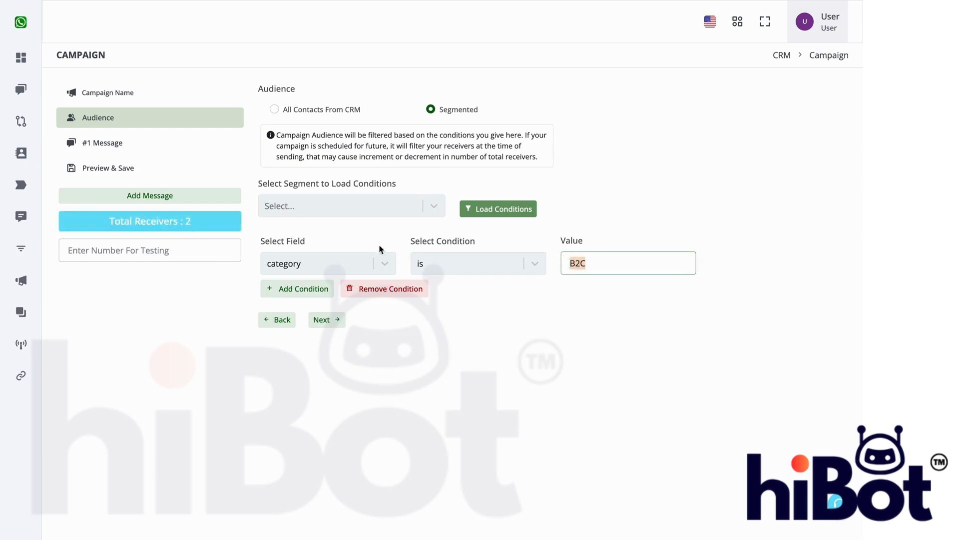
{"action": "left_click", "coordinate": [579, 333]}
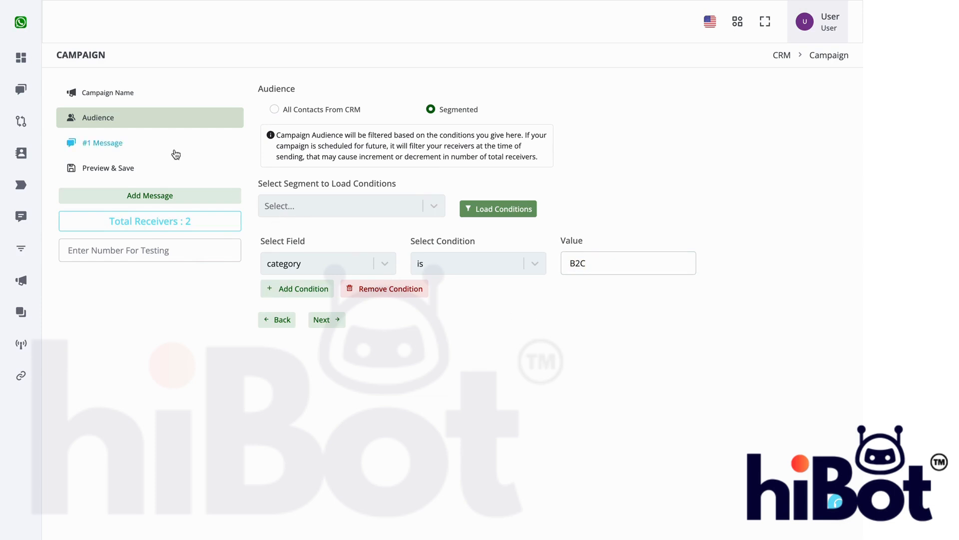
{"action": "triple_click", "coordinate": [268, 185]}
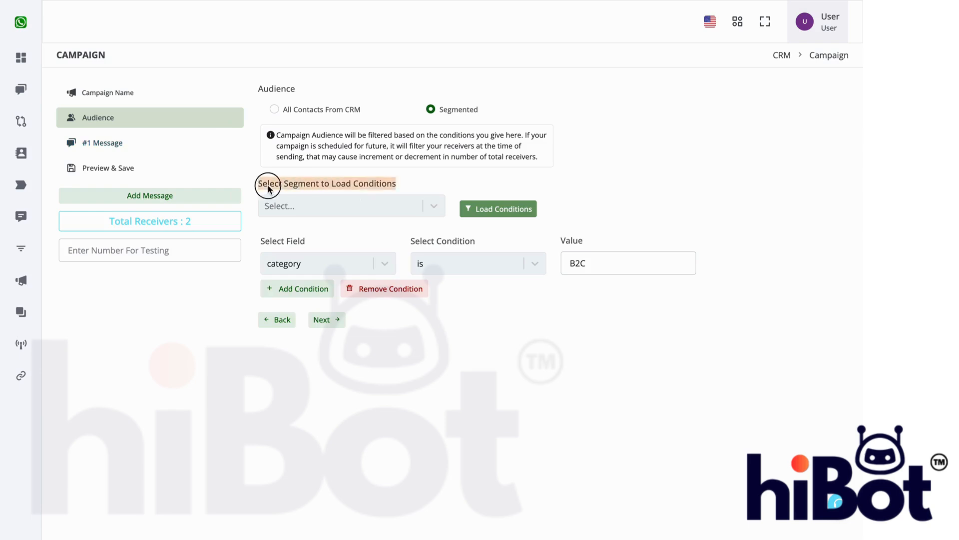
{"action": "left_click", "coordinate": [351, 205]}
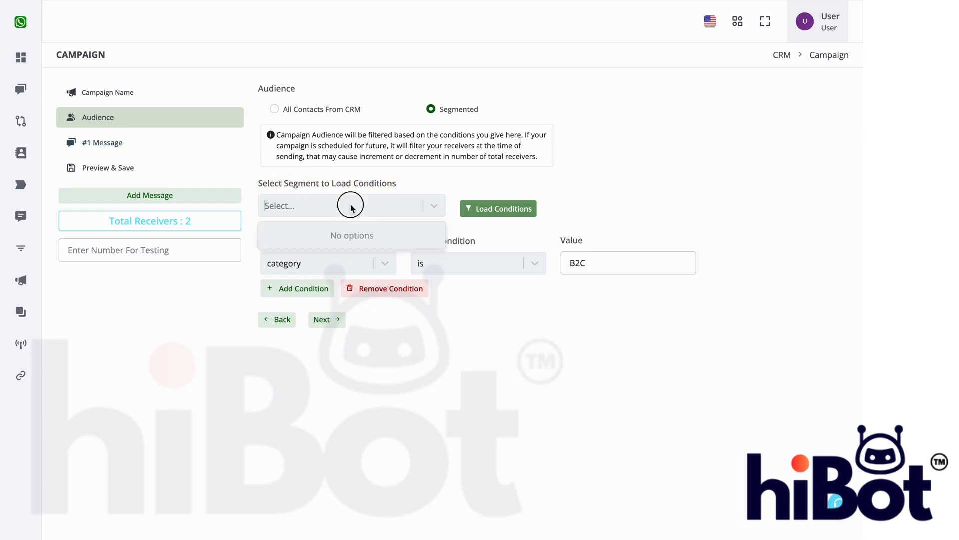
{"action": "left_click", "coordinate": [519, 179]}
Step: Go to the CRM segments and start a new segment titled B2B
{"action": "mouse_move", "coordinate": [25, 199]}
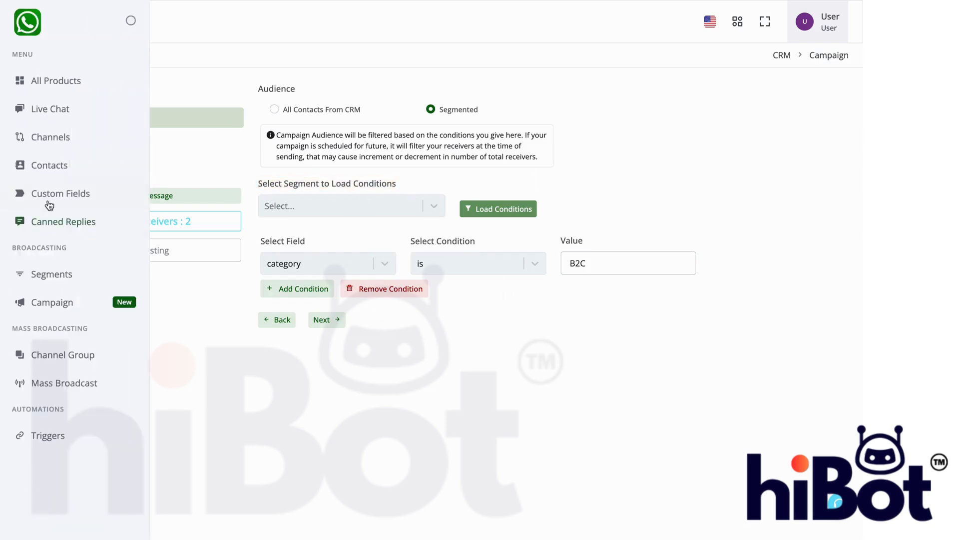
{"action": "left_click", "coordinate": [62, 278]}
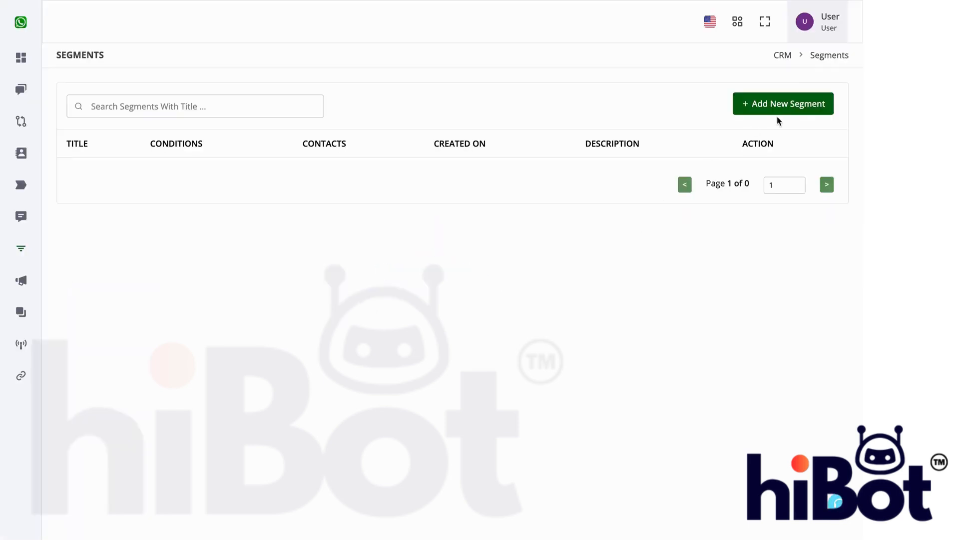
{"action": "left_click", "coordinate": [786, 103]}
{"action": "left_click", "coordinate": [302, 236]}
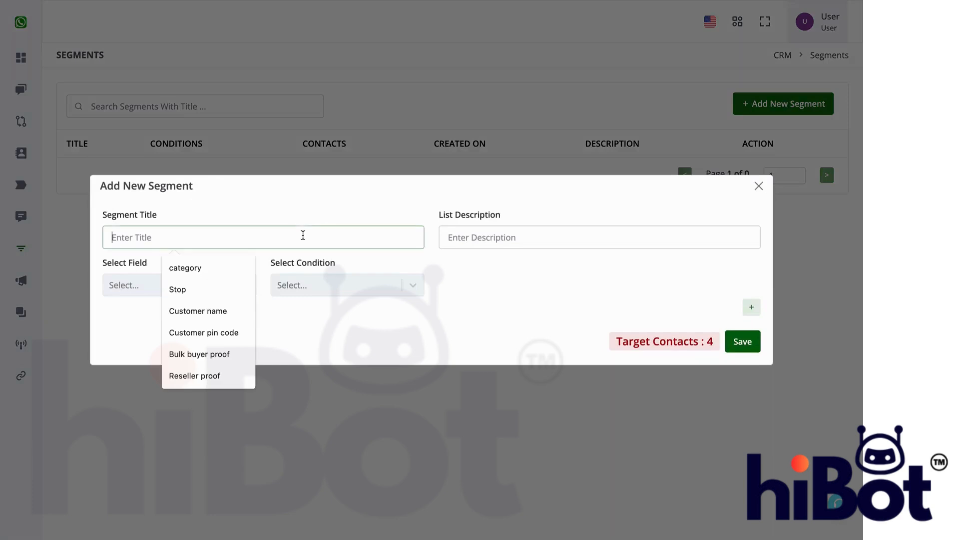
{"action": "type", "text": "B2B"}
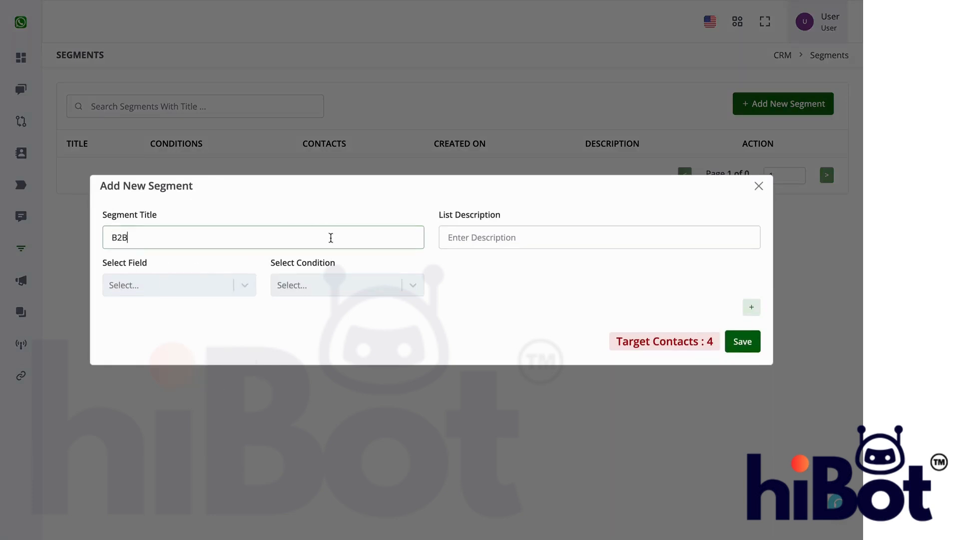
Step: Give the B2B segment the condition category is B2B and save it
{"action": "left_click", "coordinate": [212, 290]}
{"action": "scroll", "coordinate": [173, 452], "scroll_direction": "down", "scroll_amount": 1}
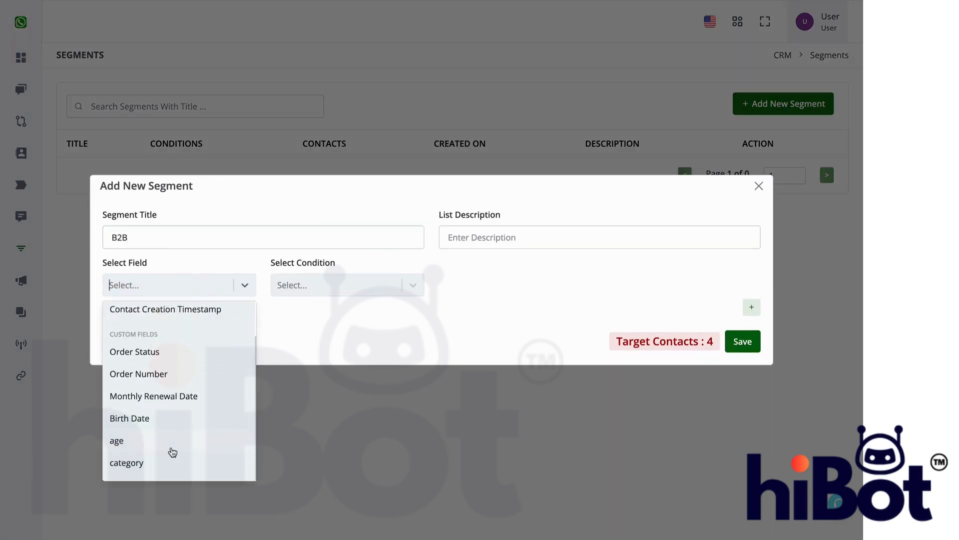
{"action": "left_click", "coordinate": [157, 467]}
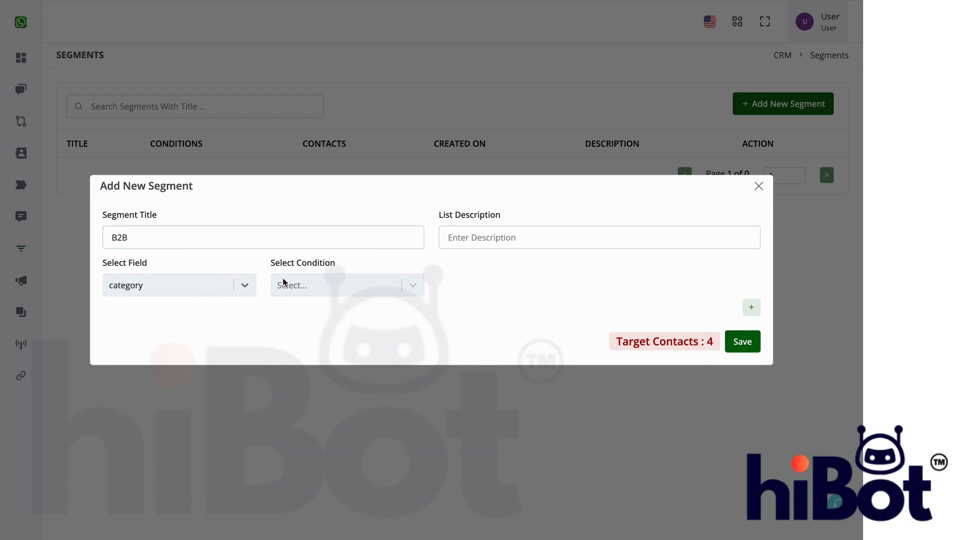
{"action": "left_click", "coordinate": [284, 283]}
{"action": "left_click", "coordinate": [320, 448]}
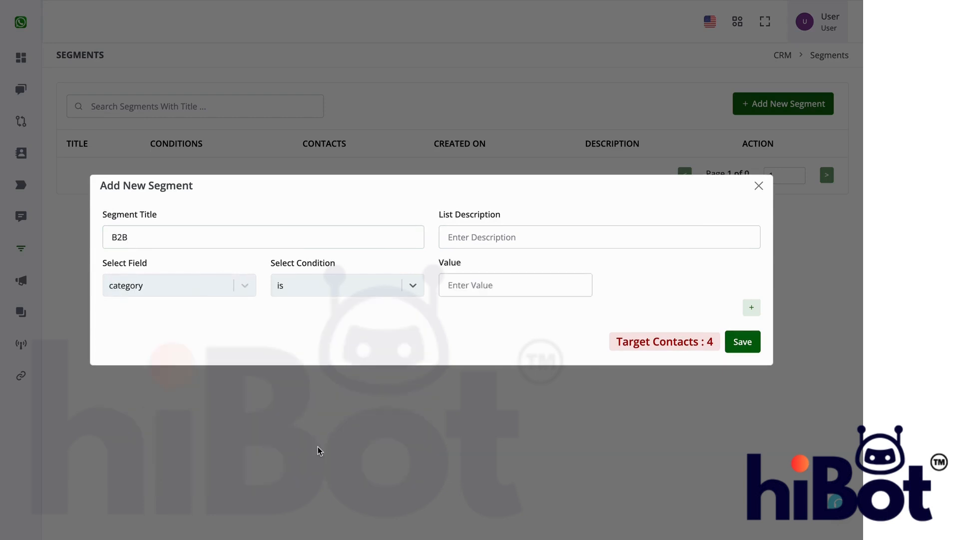
{"action": "left_click", "coordinate": [457, 294]}
{"action": "type", "text": "B2b"}
{"action": "key", "text": "BackSpace"}
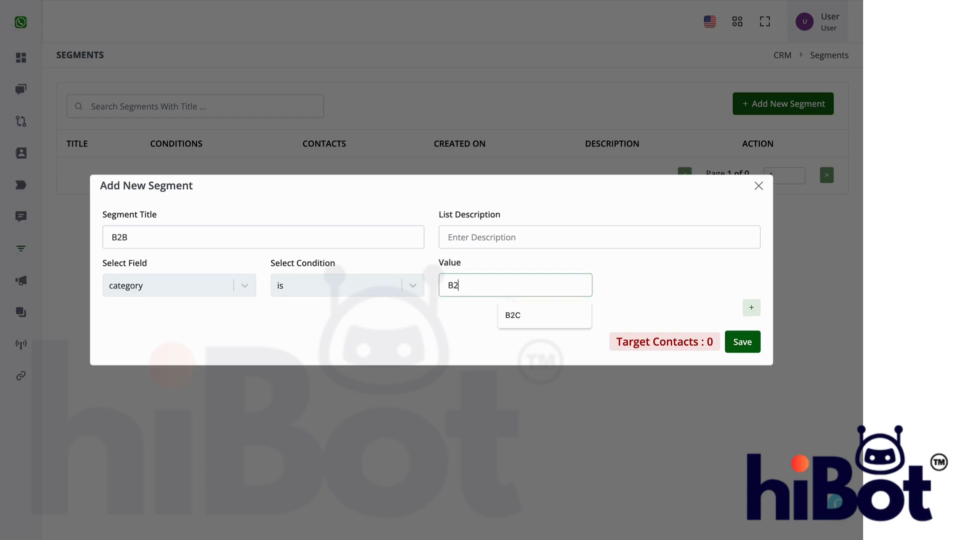
{"action": "type", "text": "B"}
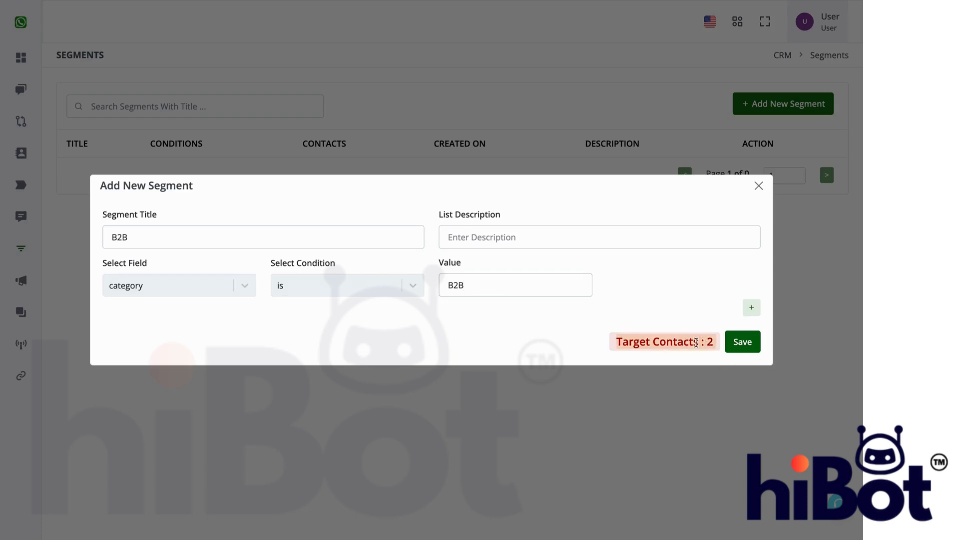
{"action": "left_click", "coordinate": [742, 346]}
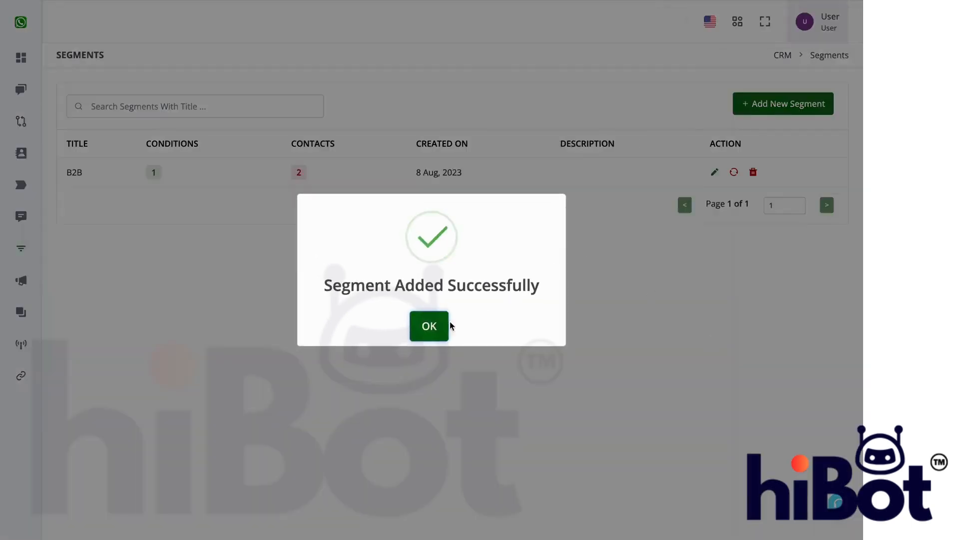
{"action": "left_click", "coordinate": [433, 326]}
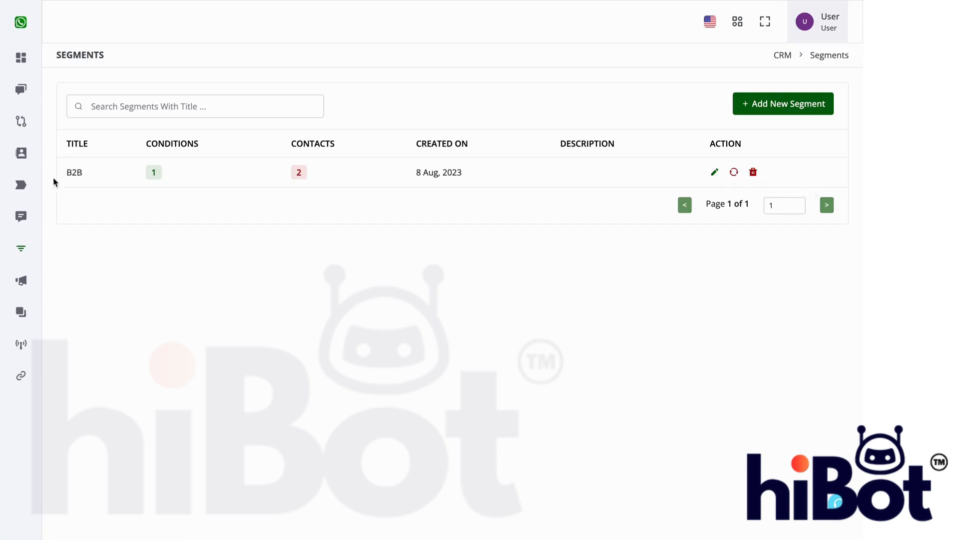
Step: Start another new segment titled B2C
{"action": "left_click", "coordinate": [747, 104]}
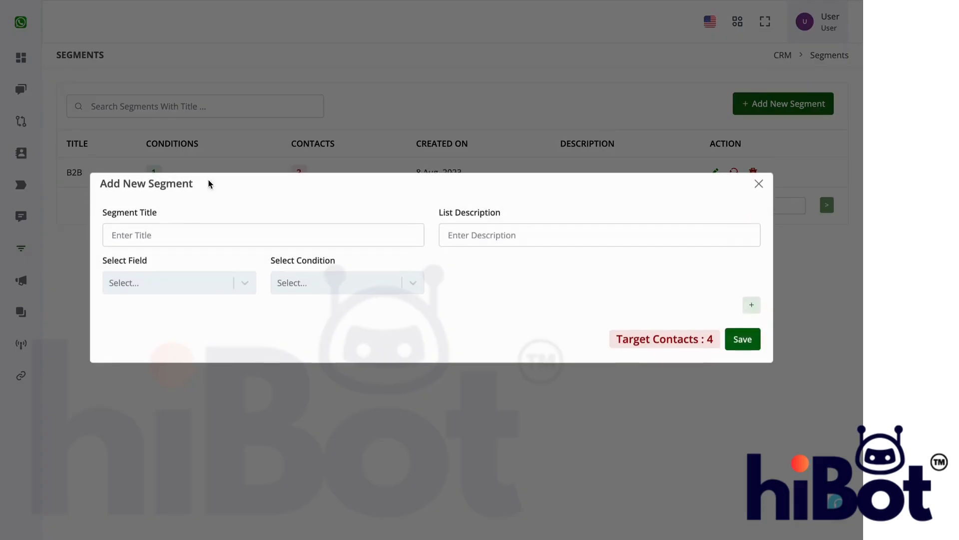
{"action": "left_click", "coordinate": [196, 226]}
{"action": "type", "text": "B2C"}
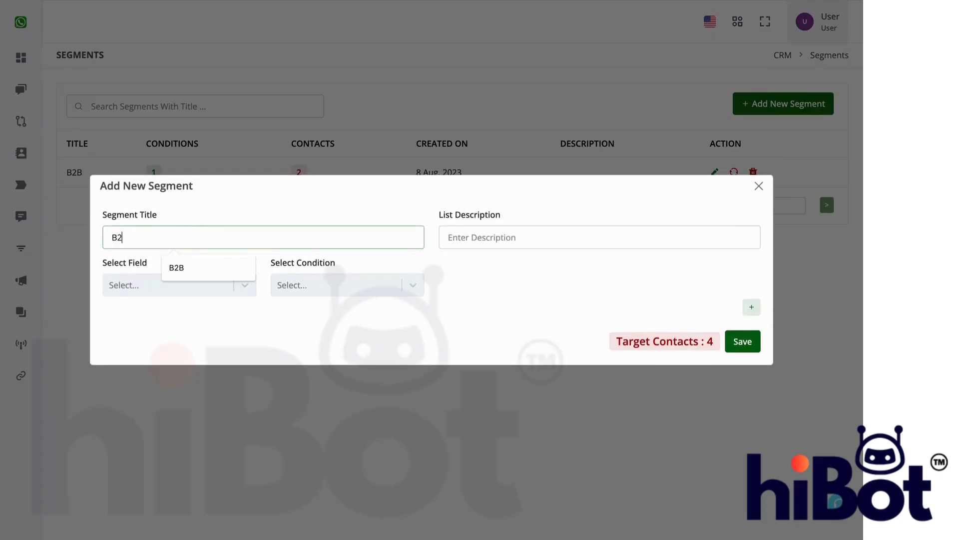
Step: Give the B2C segment the condition category is B2C and save it
{"action": "left_click", "coordinate": [205, 285]}
{"action": "scroll", "coordinate": [160, 465], "scroll_direction": "down", "scroll_amount": 2}
{"action": "left_click", "coordinate": [155, 463]}
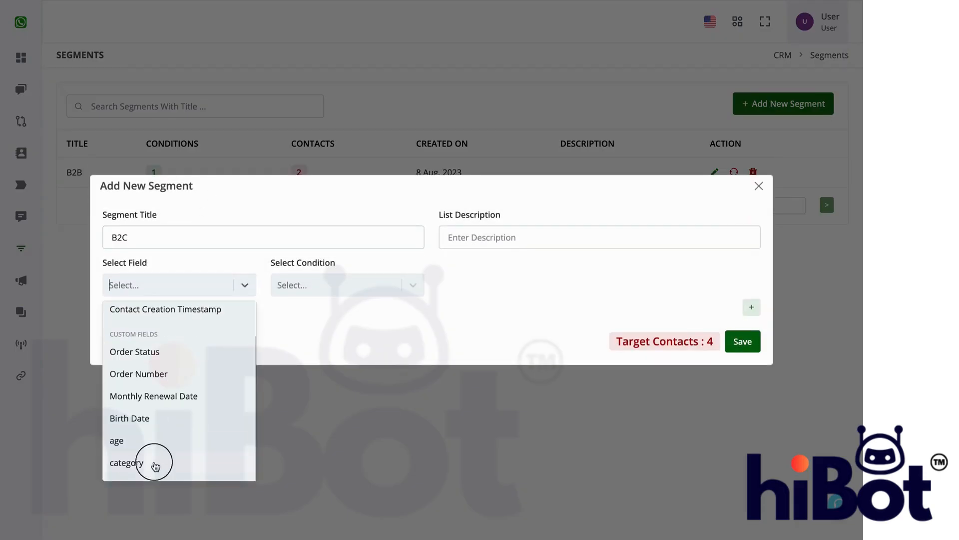
{"action": "left_click", "coordinate": [339, 294]}
{"action": "left_click", "coordinate": [322, 439]}
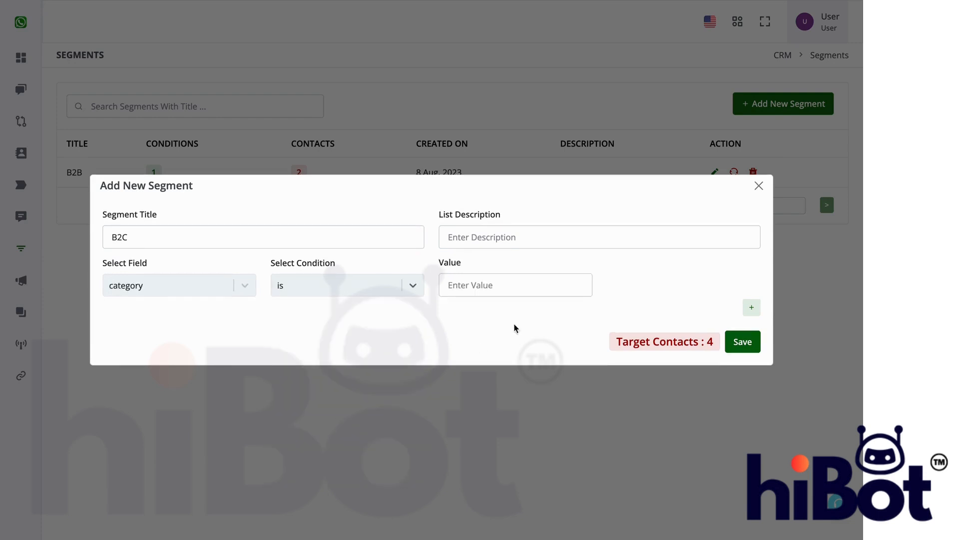
{"action": "left_click", "coordinate": [525, 283]}
{"action": "type", "text": "B2C"}
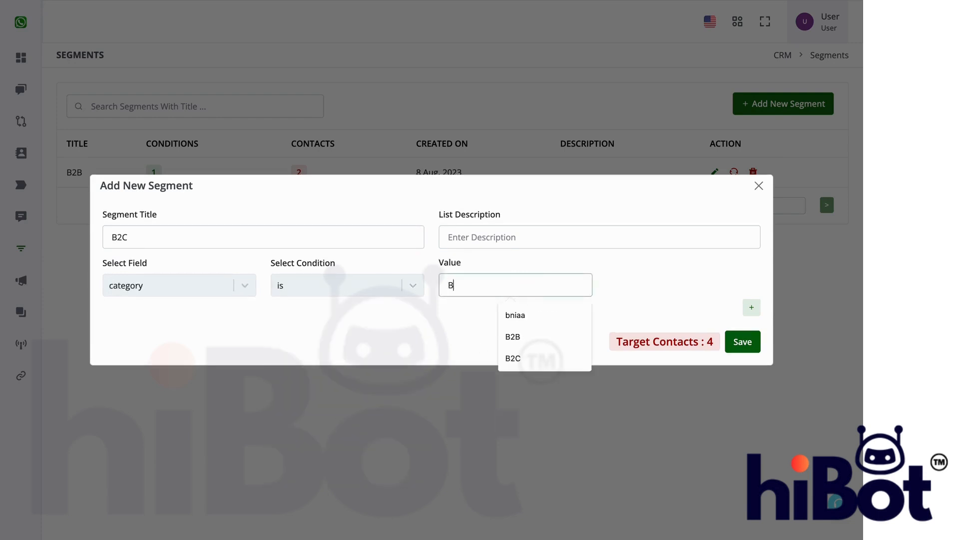
{"action": "left_click", "coordinate": [750, 344]}
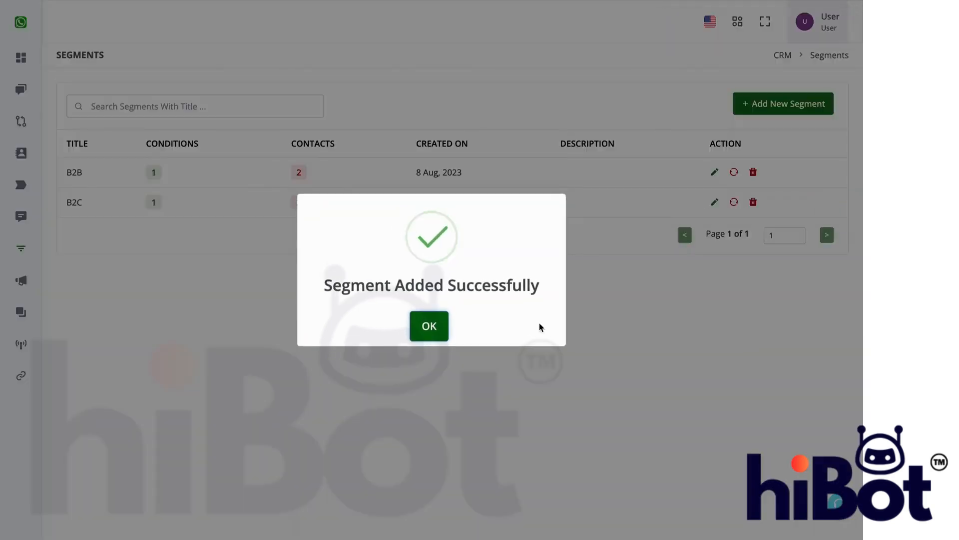
{"action": "left_click", "coordinate": [429, 325]}
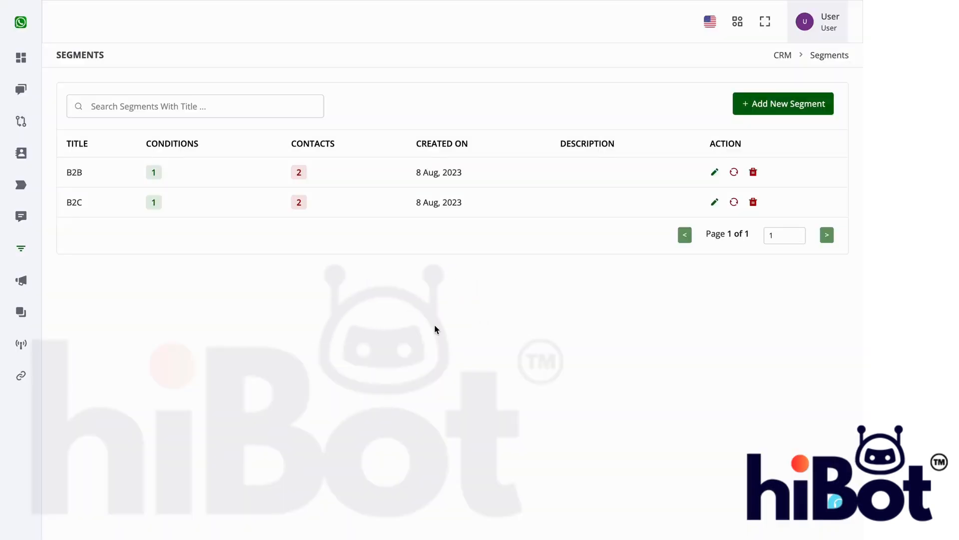
Step: Start a third segment, leaving its title empty, with the first condition category is B2B
{"action": "left_click", "coordinate": [768, 111]}
{"action": "left_click", "coordinate": [238, 288]}
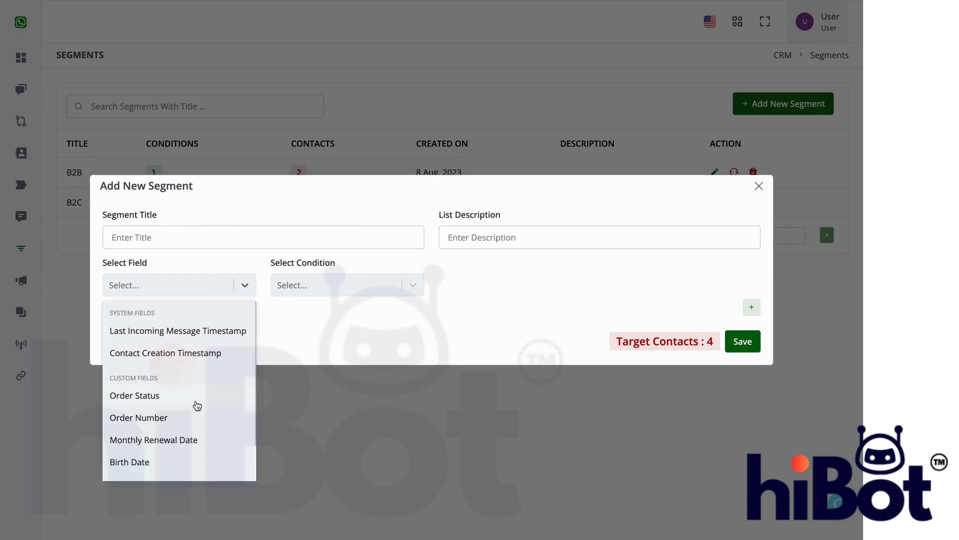
{"action": "scroll", "coordinate": [196, 405], "scroll_direction": "down", "scroll_amount": 1}
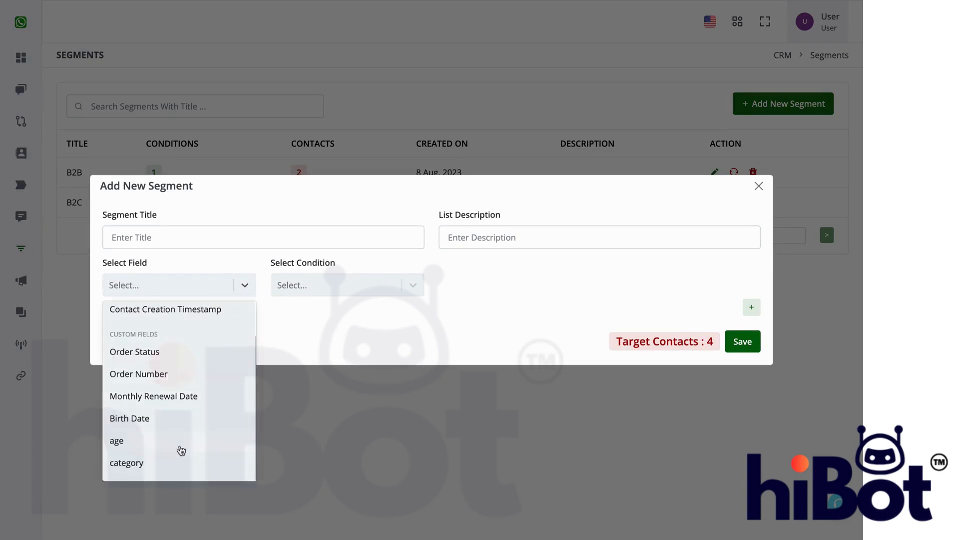
{"action": "left_click", "coordinate": [179, 463]}
{"action": "left_click", "coordinate": [364, 295]}
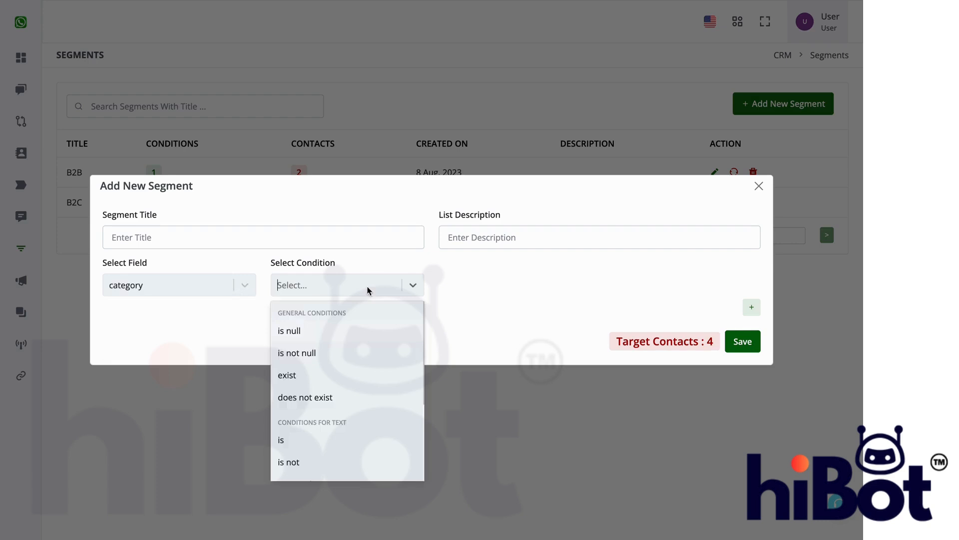
{"action": "left_click", "coordinate": [313, 436]}
{"action": "left_click", "coordinate": [516, 285]}
{"action": "type", "text": "B2b"}
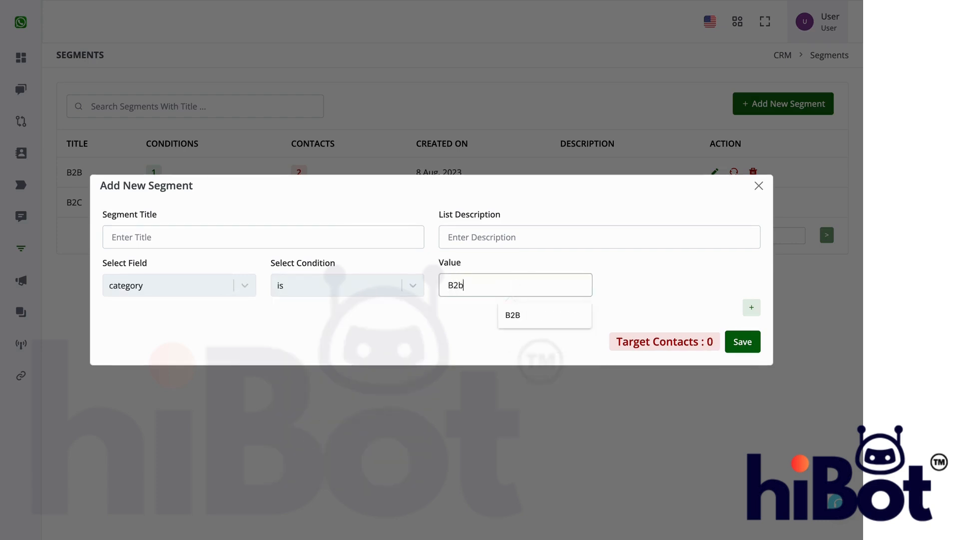
{"action": "key", "text": "BackSpace"}
{"action": "type", "text": "B"}
Step: Add a second condition to the new segment and join it to the first with the OR operator
{"action": "left_click", "coordinate": [751, 307]}
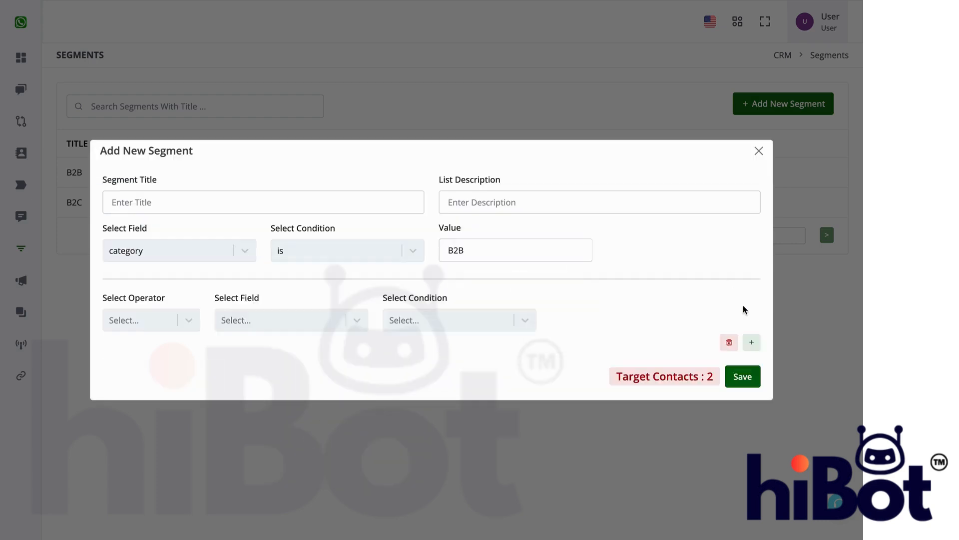
{"action": "left_click", "coordinate": [145, 319]}
{"action": "left_click", "coordinate": [140, 350]}
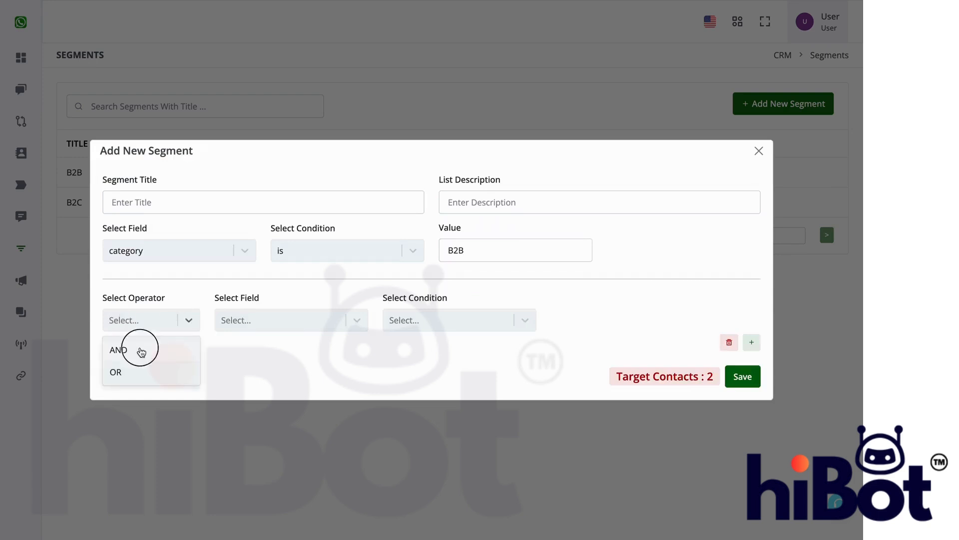
{"action": "left_click", "coordinate": [278, 321]}
{"action": "left_click", "coordinate": [159, 326]}
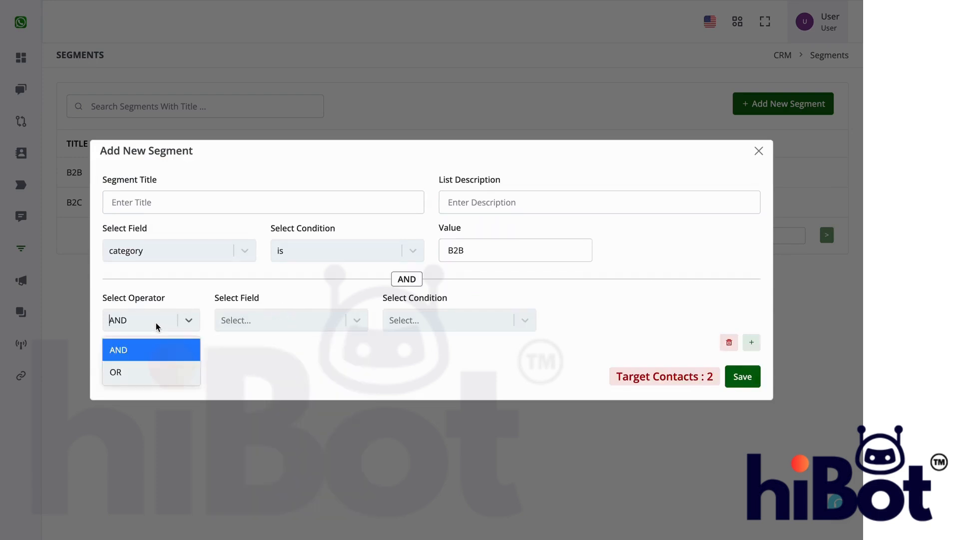
{"action": "left_click", "coordinate": [148, 372]}
Step: Set the segment's second condition to category is B2C
{"action": "left_click", "coordinate": [273, 323]}
{"action": "scroll", "coordinate": [298, 494], "scroll_direction": "down", "scroll_amount": 2}
{"action": "left_click", "coordinate": [274, 497]}
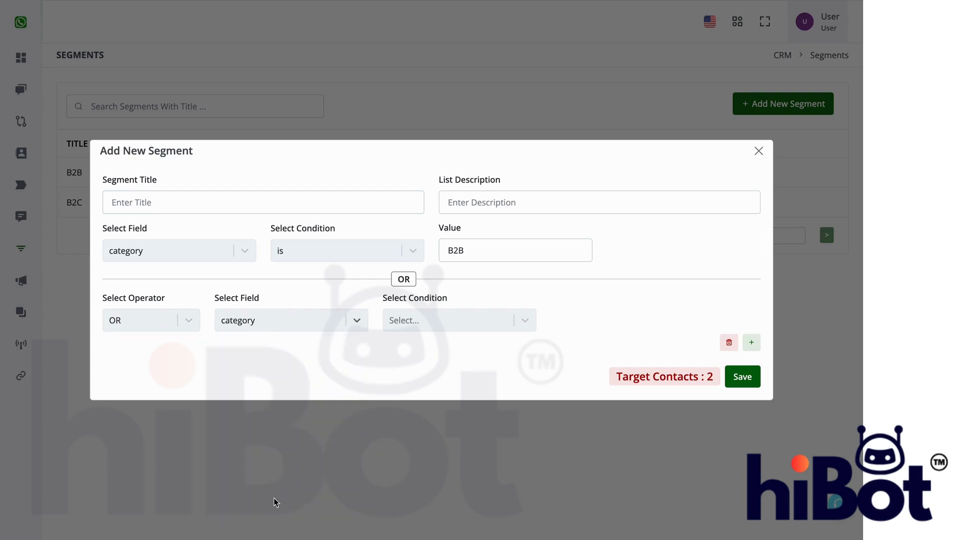
{"action": "left_click", "coordinate": [407, 322]}
{"action": "left_click", "coordinate": [426, 473]}
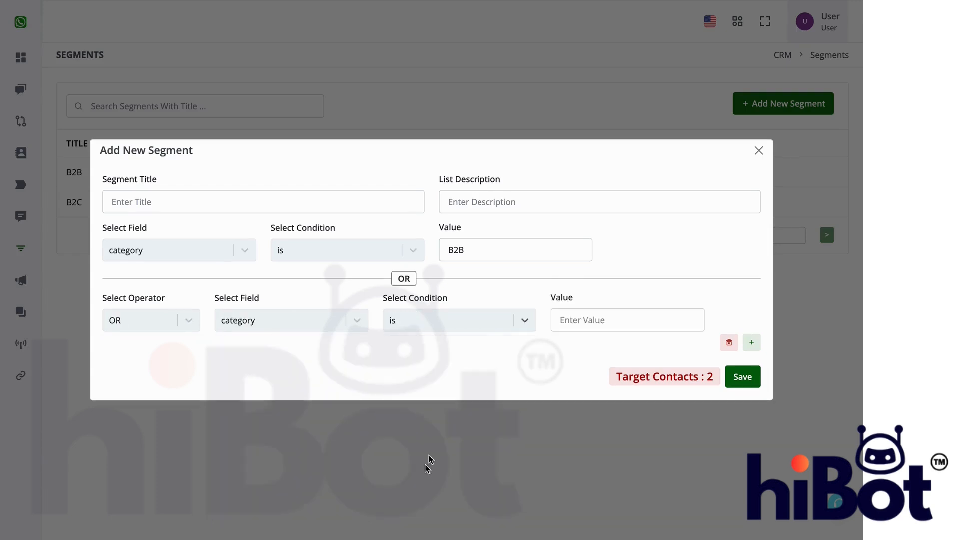
{"action": "left_click", "coordinate": [585, 319]}
{"action": "type", "text": "B2C"}
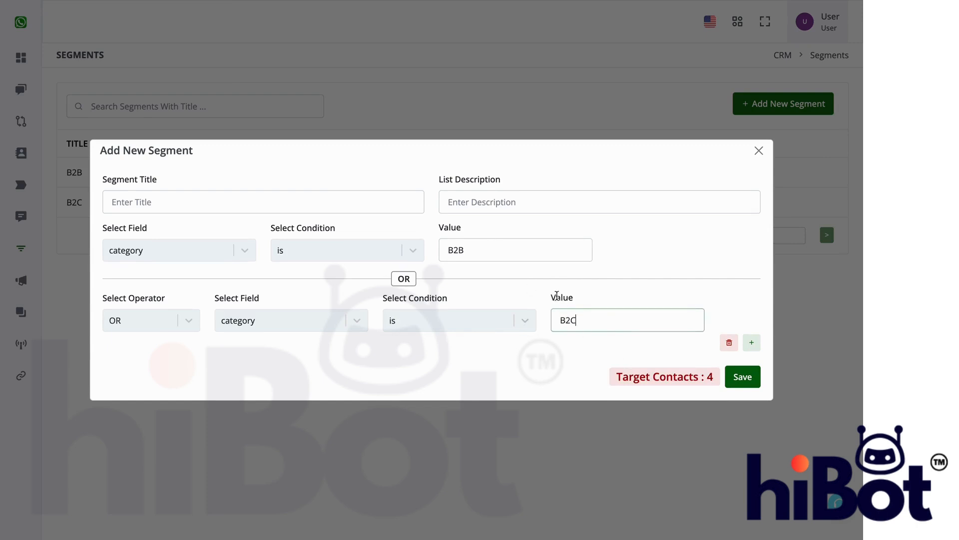
{"action": "left_click", "coordinate": [575, 358]}
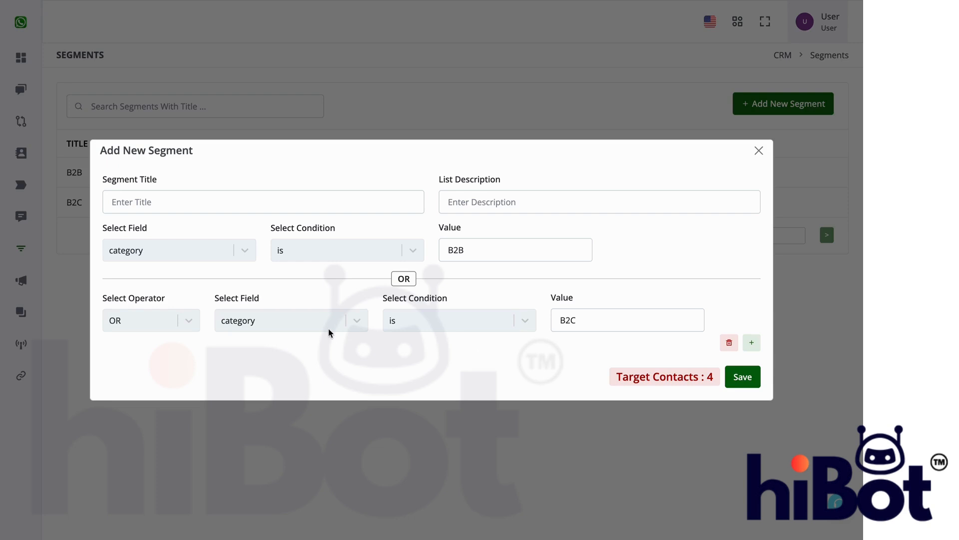
Step: Title the two-condition segment "B2B and B2C" and save it
{"action": "left_click", "coordinate": [158, 203]}
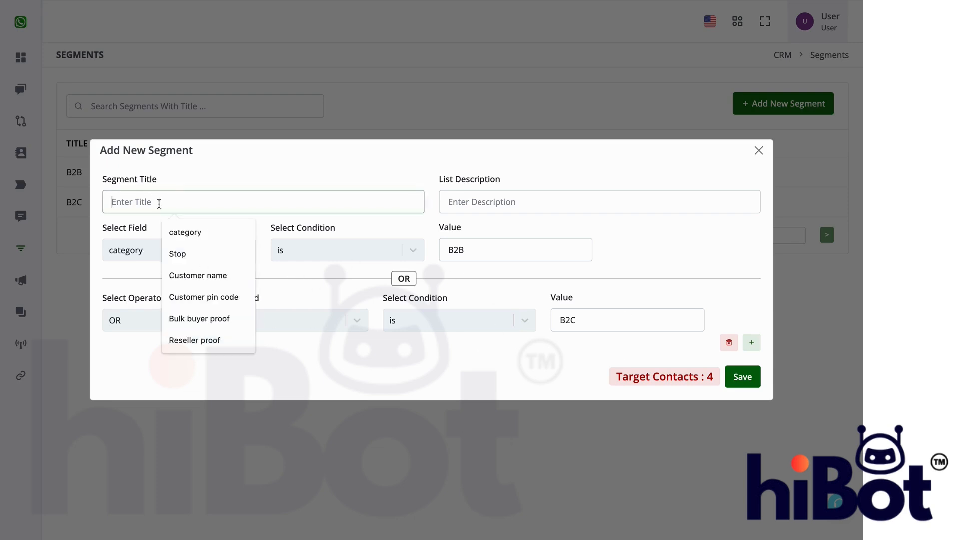
{"action": "type", "text": "B2B"}
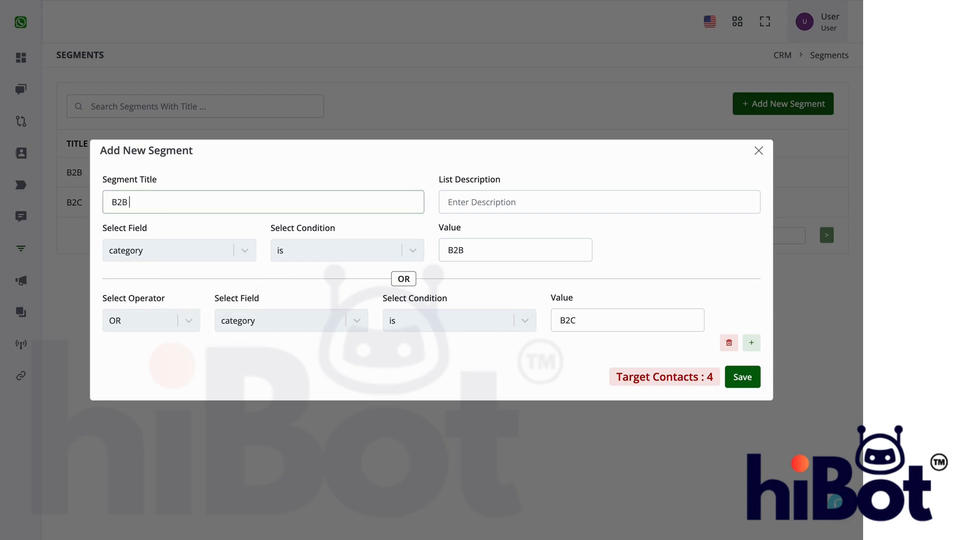
{"action": "type", "text": " and B2C"}
{"action": "left_click", "coordinate": [743, 378]}
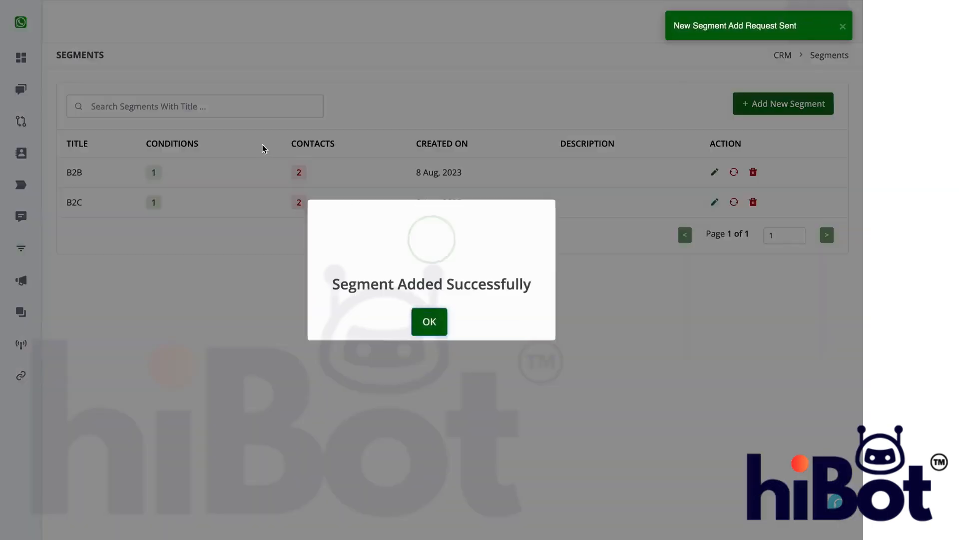
{"action": "left_click", "coordinate": [429, 324]}
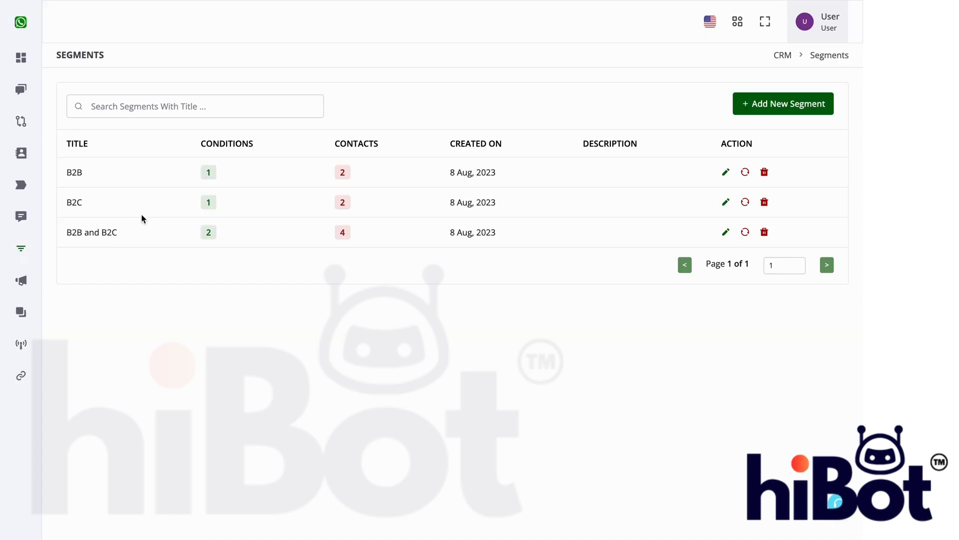
Step: Create a new campaign and name it "Test"
{"action": "mouse_move", "coordinate": [30, 193]}
{"action": "left_click", "coordinate": [39, 309]}
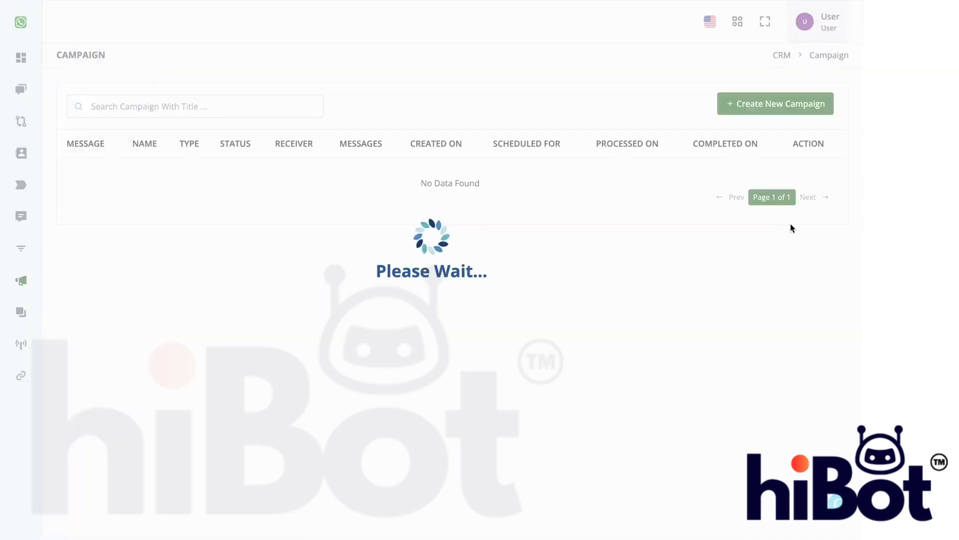
{"action": "left_click", "coordinate": [774, 106]}
{"action": "left_click", "coordinate": [354, 103]}
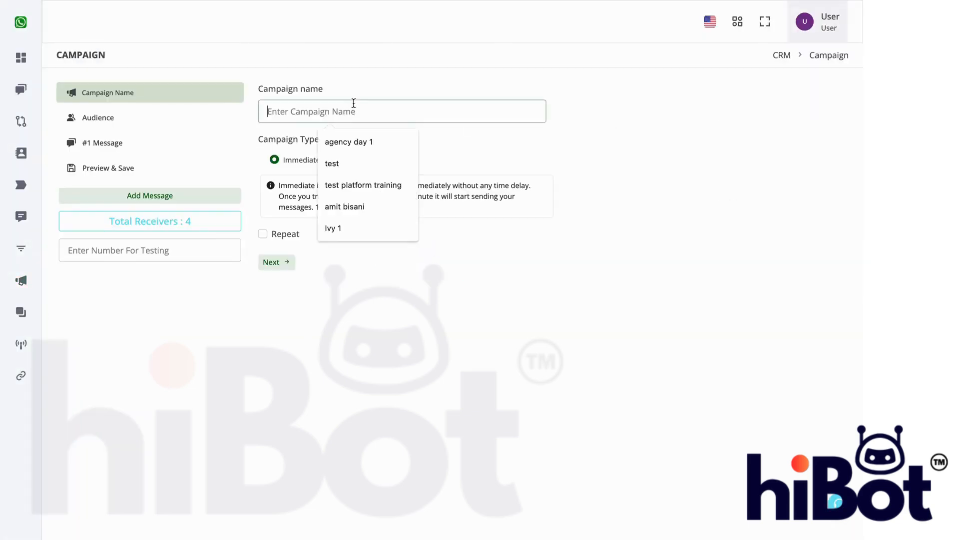
{"action": "type", "text": "Test"}
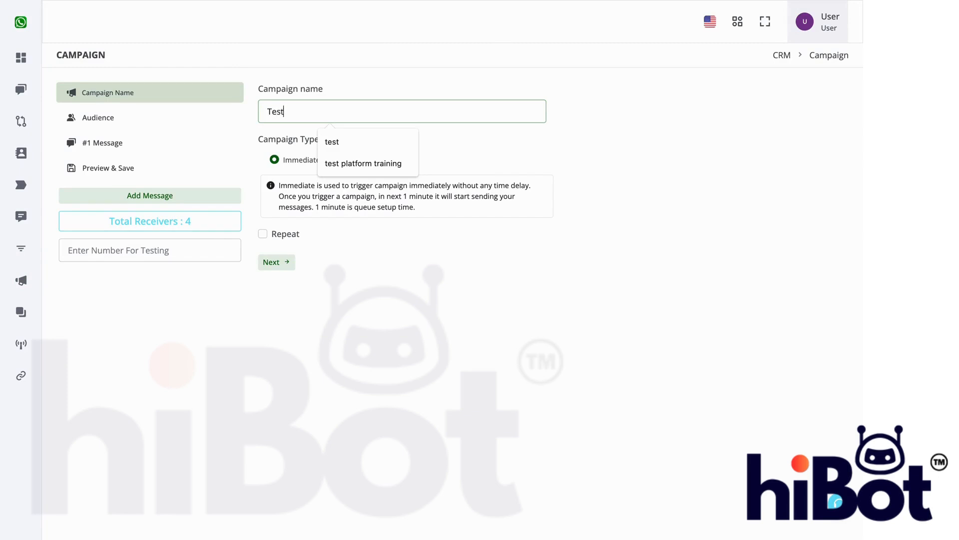
{"action": "left_click", "coordinate": [425, 282]}
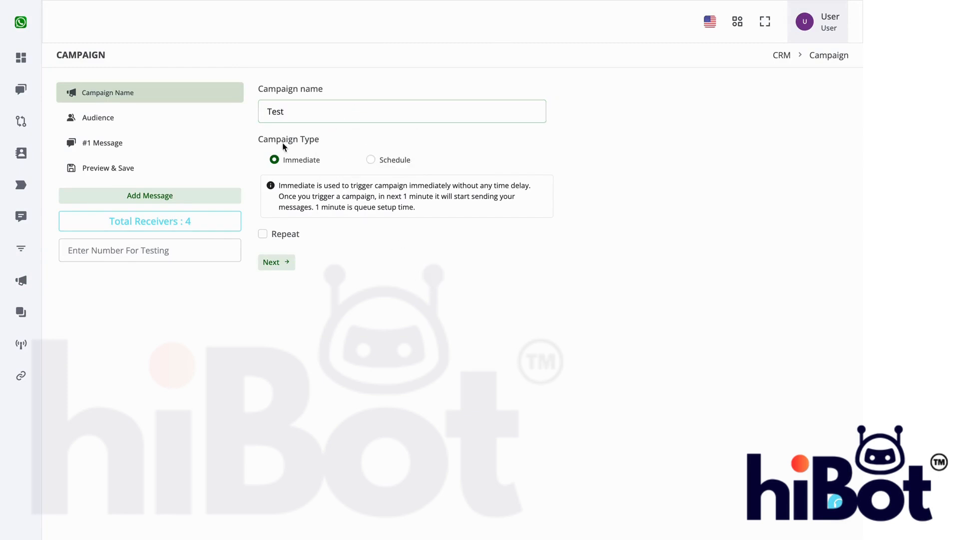
Step: Set the campaign audience to Segmented and load the conditions of the B2C segment
{"action": "left_click", "coordinate": [148, 118]}
{"action": "left_click", "coordinate": [456, 110]}
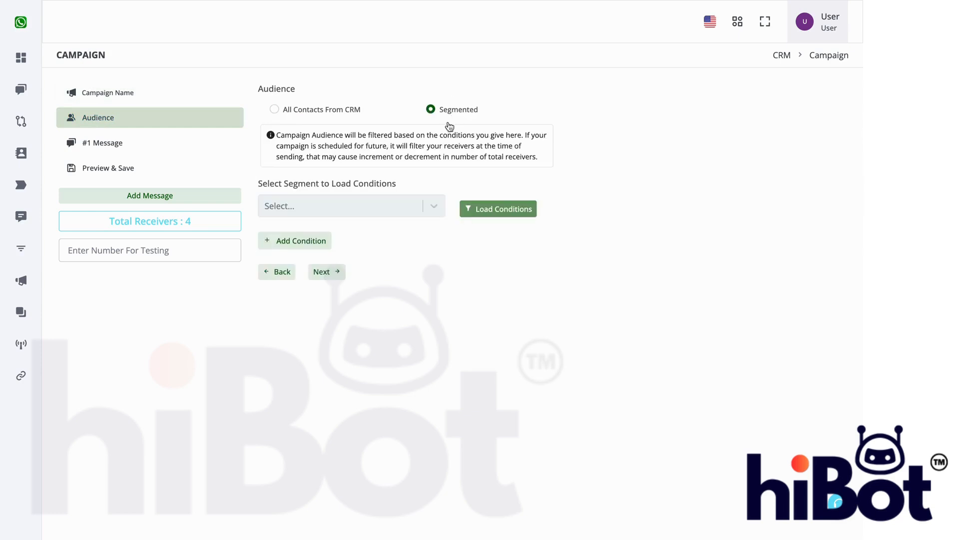
{"action": "left_click", "coordinate": [374, 213]}
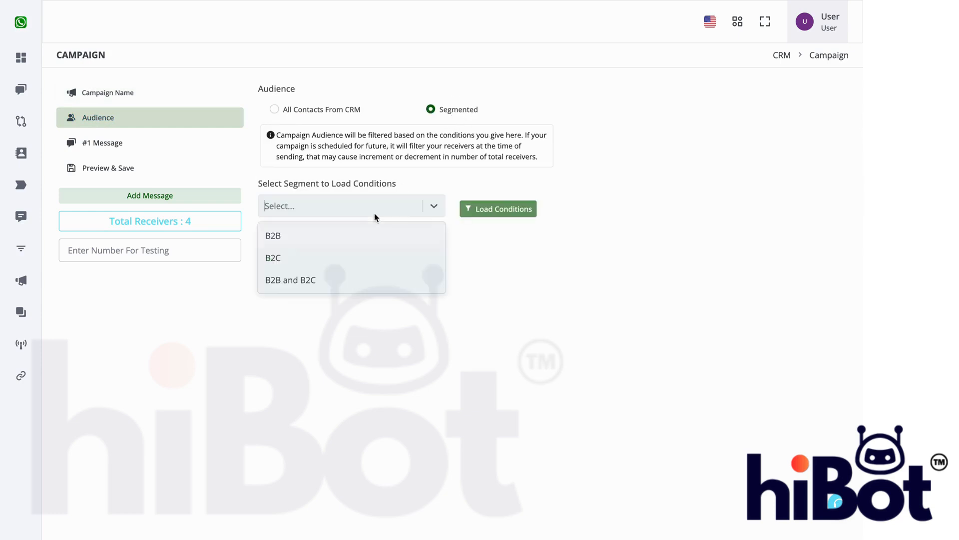
{"action": "left_click", "coordinate": [318, 258]}
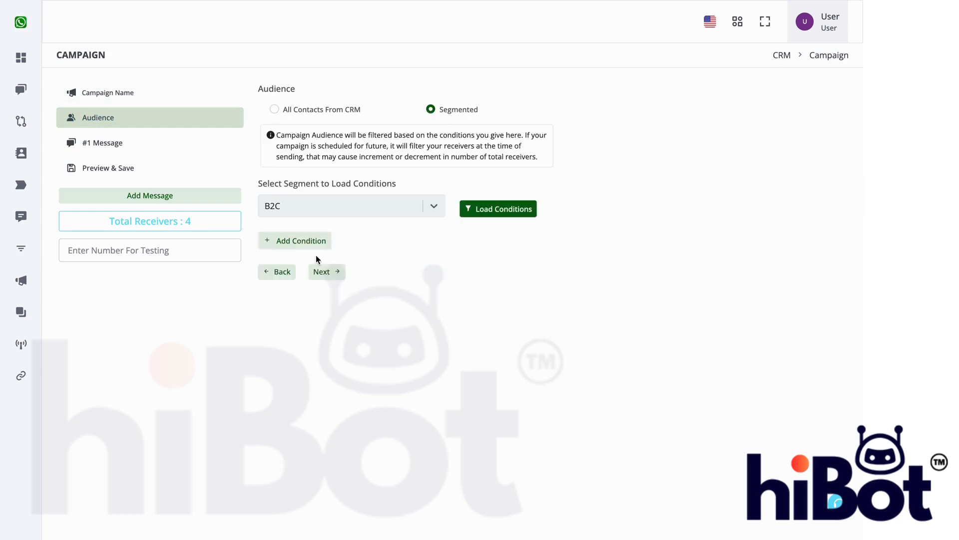
{"action": "left_click", "coordinate": [520, 214]}
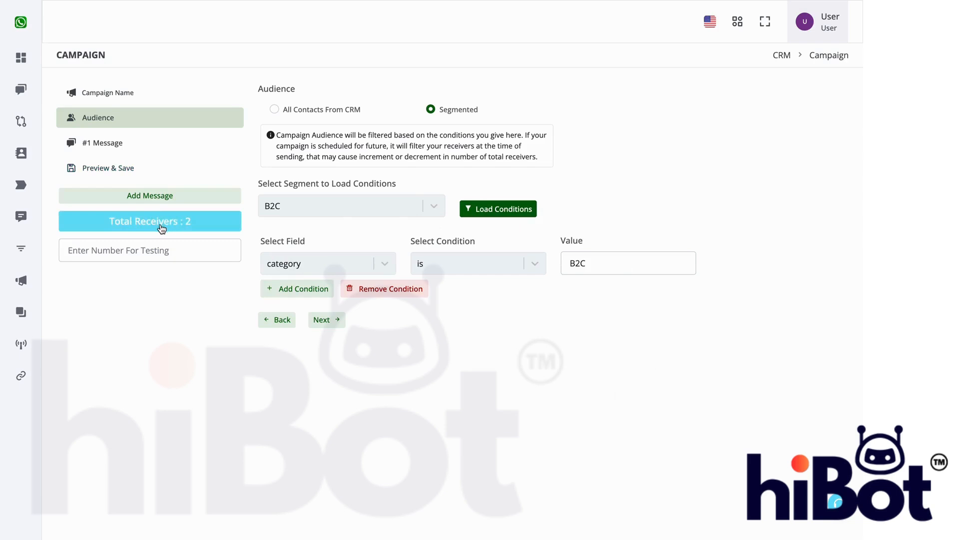
Step: Set the campaign's first message to use Channel #1 with the Pre Approved Template message type
{"action": "left_click", "coordinate": [141, 147]}
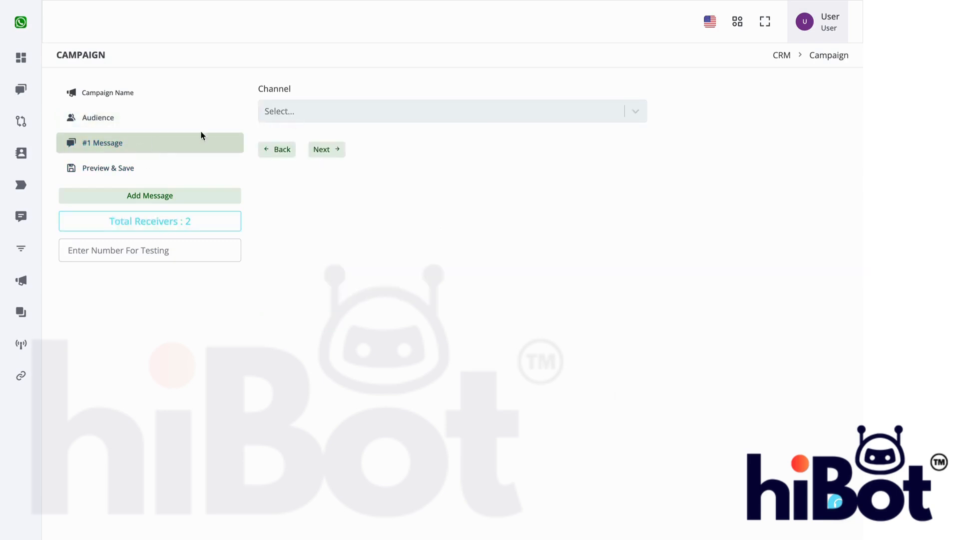
{"action": "left_click", "coordinate": [307, 113]}
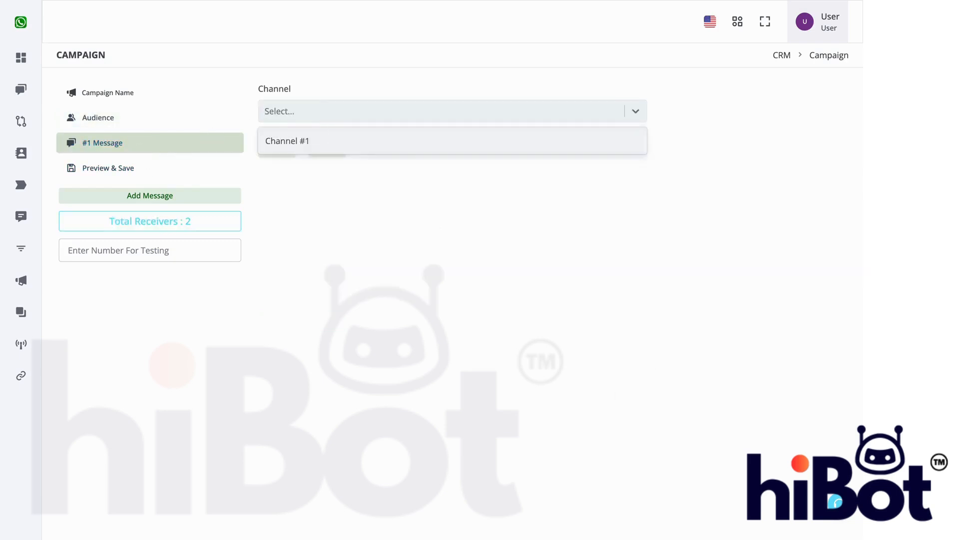
{"action": "left_click", "coordinate": [308, 141]}
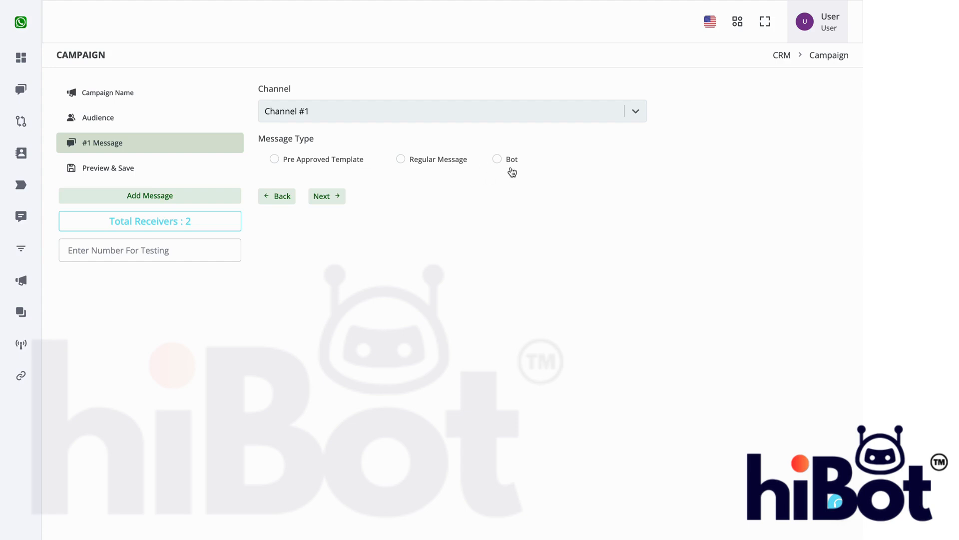
{"action": "left_click", "coordinate": [435, 170]}
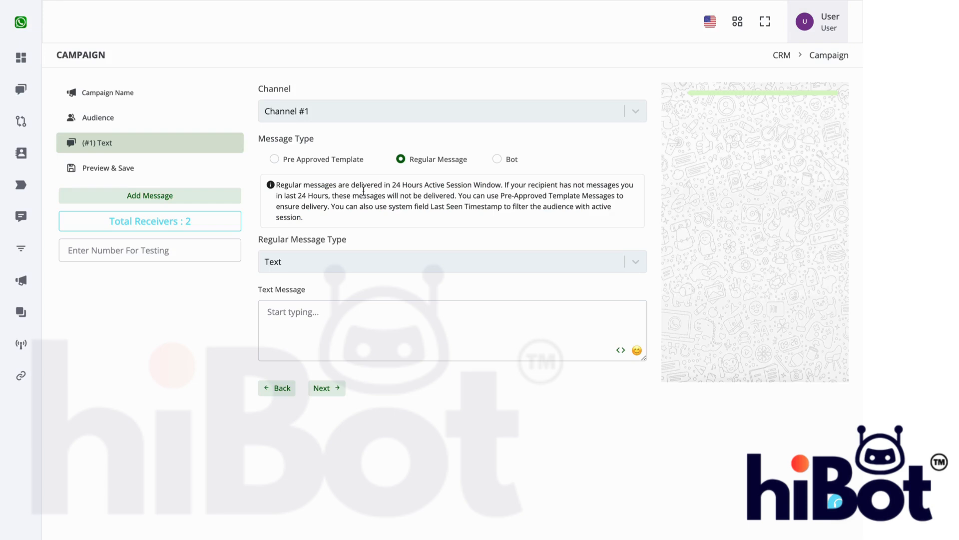
{"action": "left_click", "coordinate": [346, 163]}
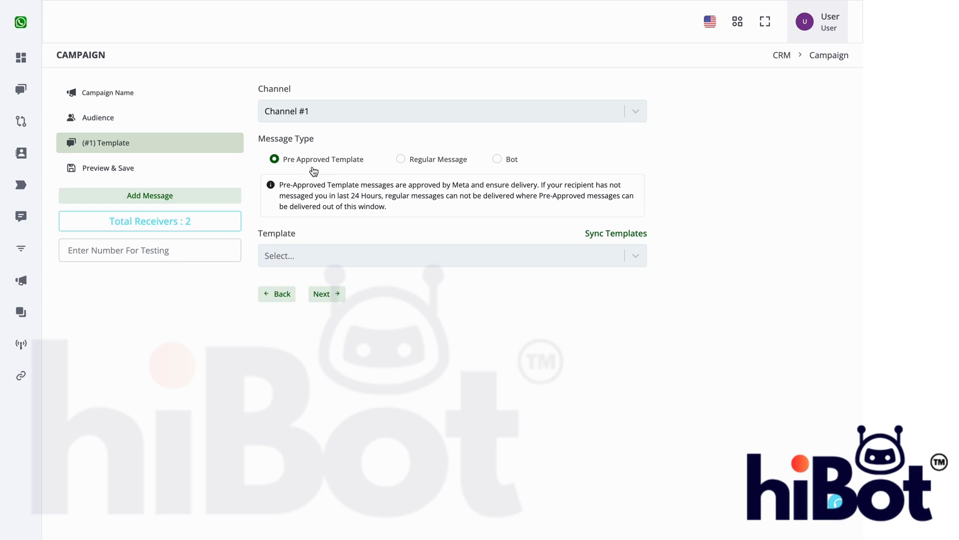
Step: Synchronize the pre-approved templates and choose "test alert 3_en" for the first message
{"action": "left_click", "coordinate": [407, 256]}
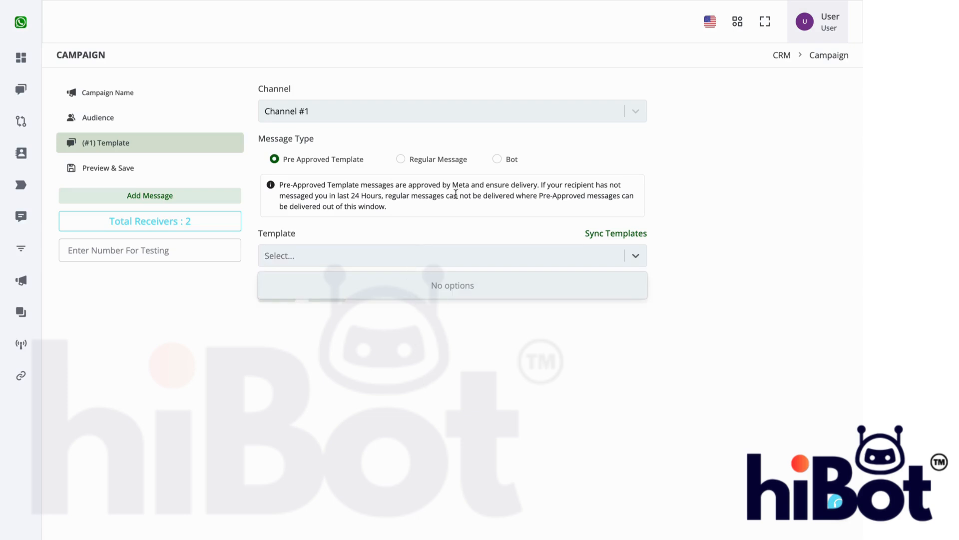
{"action": "left_click", "coordinate": [440, 230]}
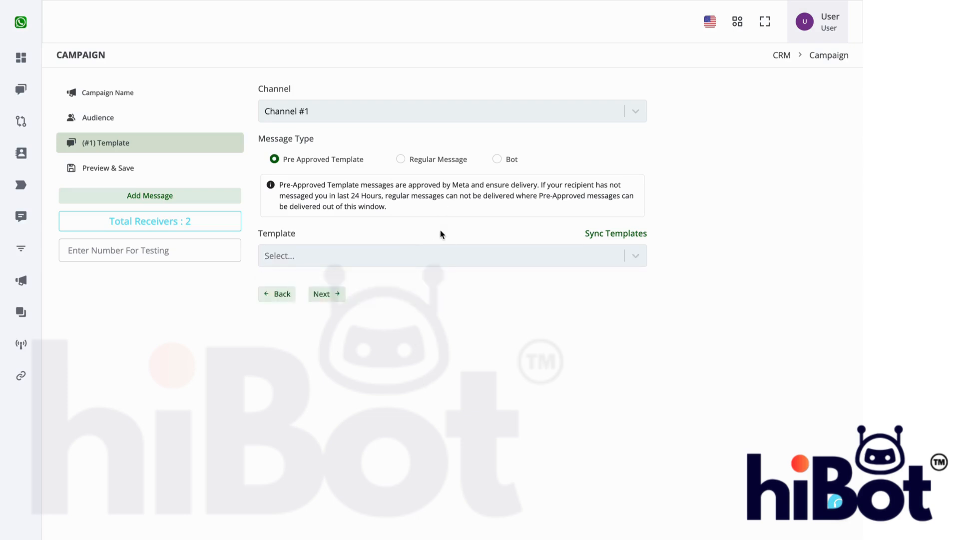
{"action": "left_click", "coordinate": [465, 254]}
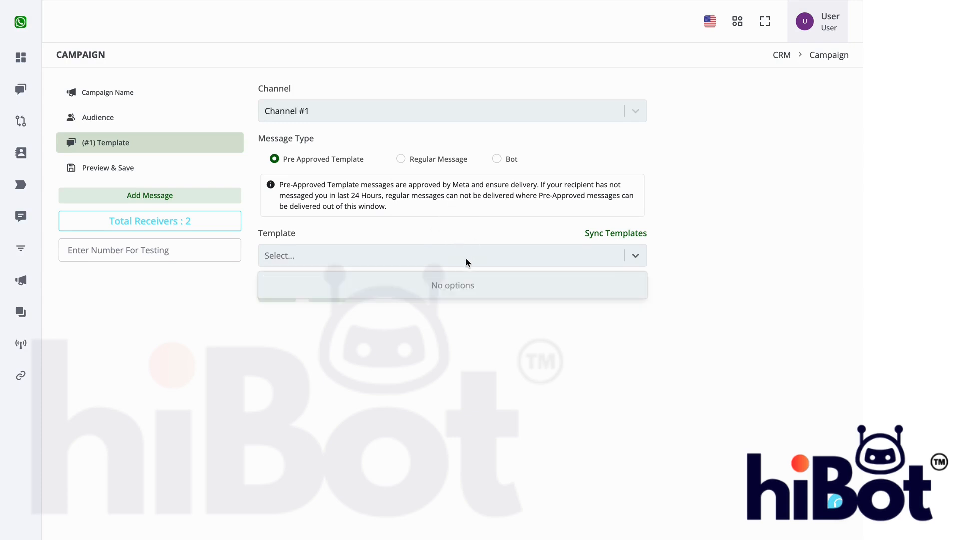
{"action": "left_click", "coordinate": [518, 223]}
{"action": "left_click", "coordinate": [624, 235]}
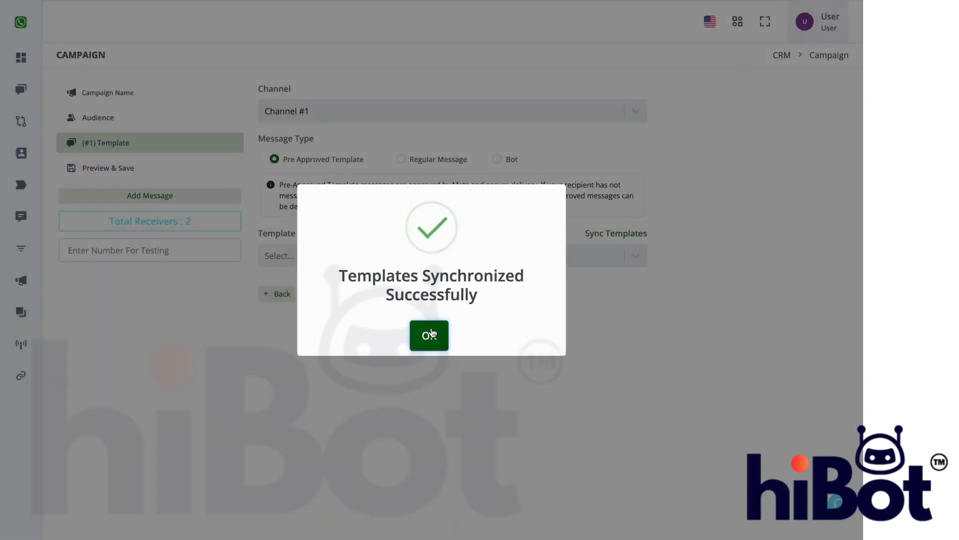
{"action": "left_click", "coordinate": [430, 334]}
{"action": "left_click", "coordinate": [443, 256]}
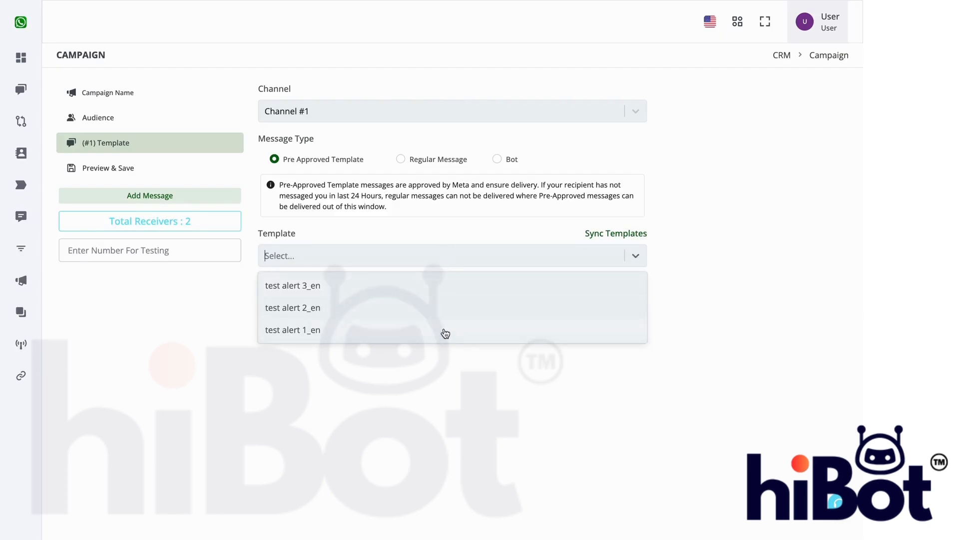
{"action": "left_click", "coordinate": [444, 289]}
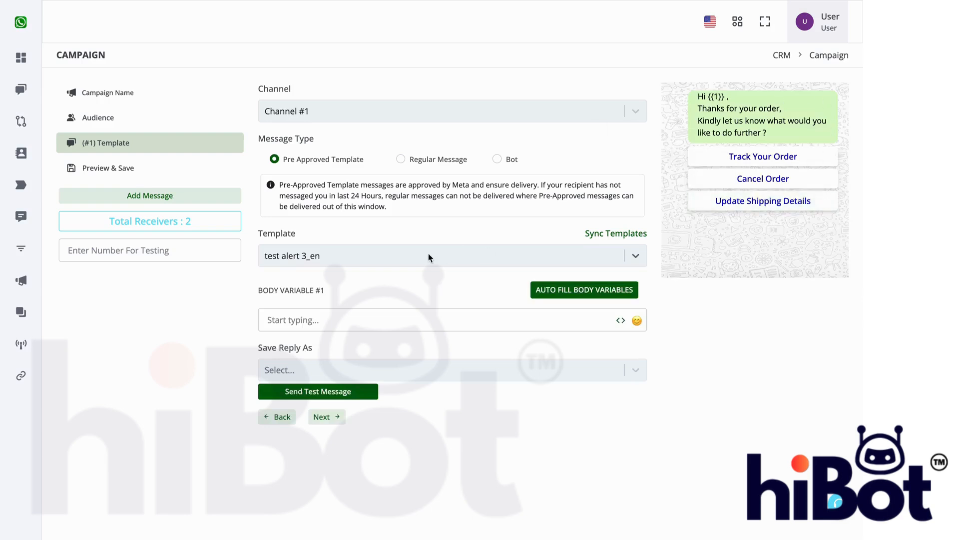
Step: Try the fixed text "Sir / Mam" in body variable #1 of the template, and clear it again
{"action": "left_click", "coordinate": [364, 318]}
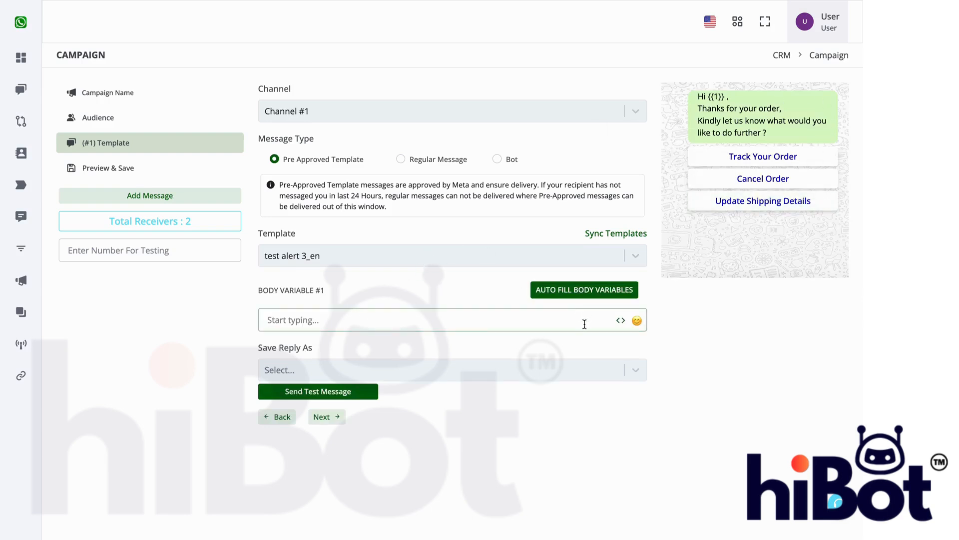
{"action": "double_click", "coordinate": [716, 95]}
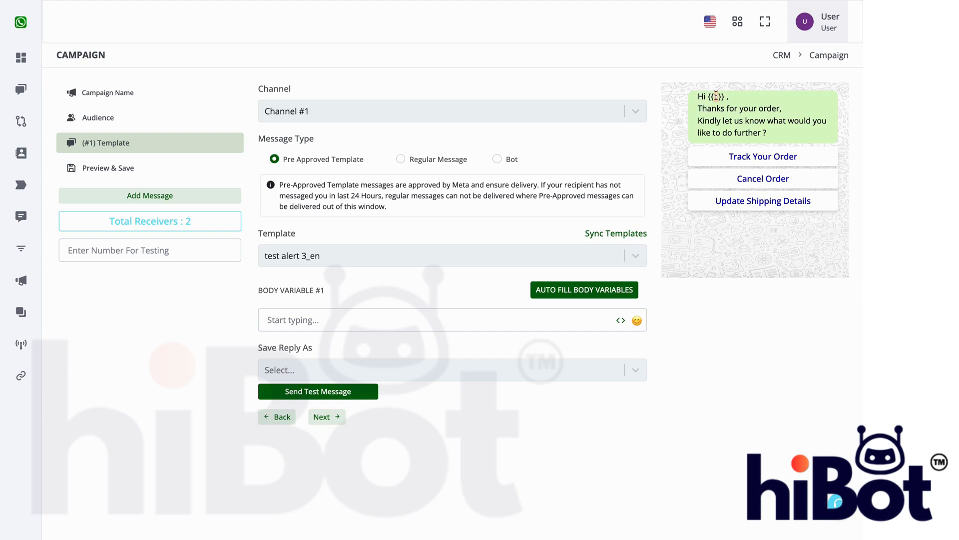
{"action": "left_click_drag", "start_coordinate": [699, 109], "coordinate": [784, 145]}
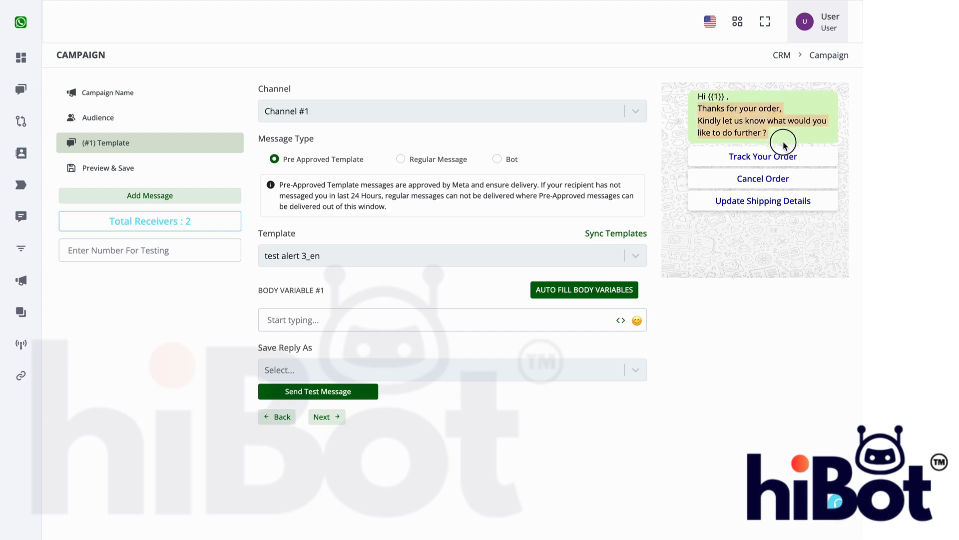
{"action": "left_click", "coordinate": [745, 113]}
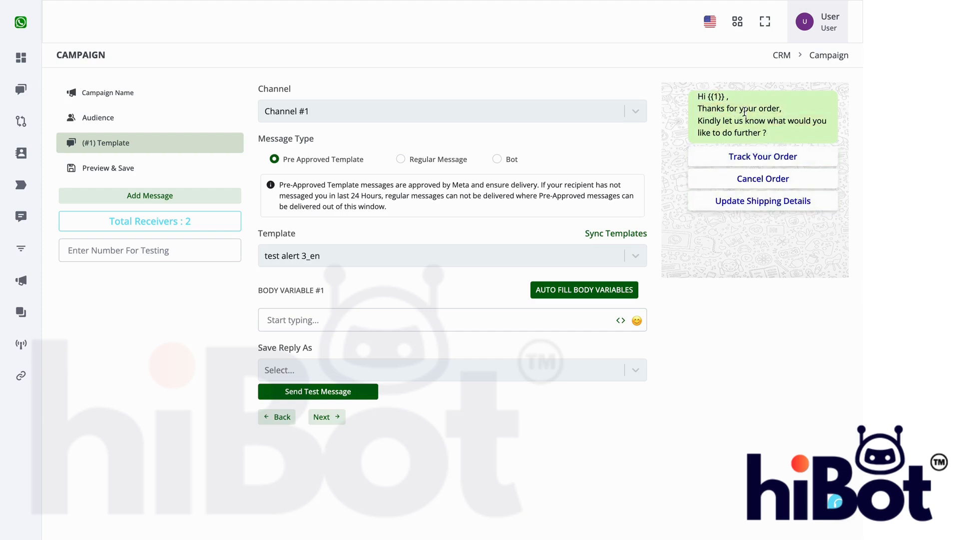
{"action": "left_click", "coordinate": [448, 318]}
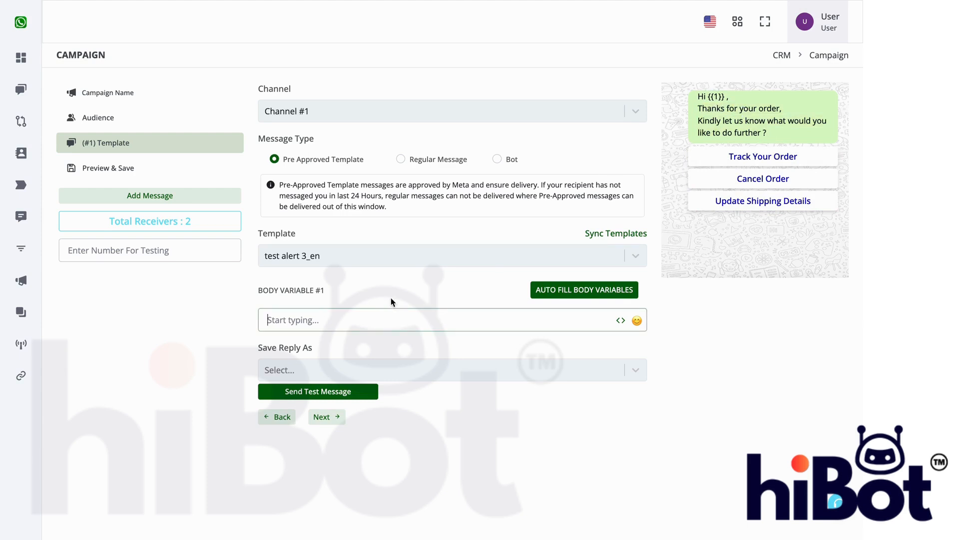
{"action": "type", "text": "Sir / Na"}
{"action": "type", "text": "me"}
{"action": "key", "text": "BackSpace"}
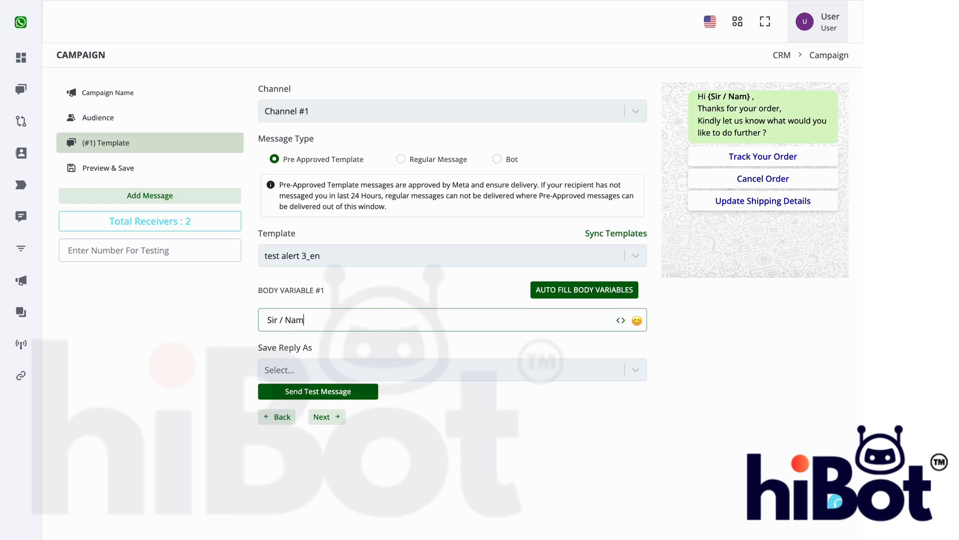
{"action": "key", "text": "BackSpace"}
{"action": "key", "text": "BackSpace"}
{"action": "key", "text": "BackSpace"}
{"action": "type", "text": "Mam"}
{"action": "triple_click", "coordinate": [315, 325]}
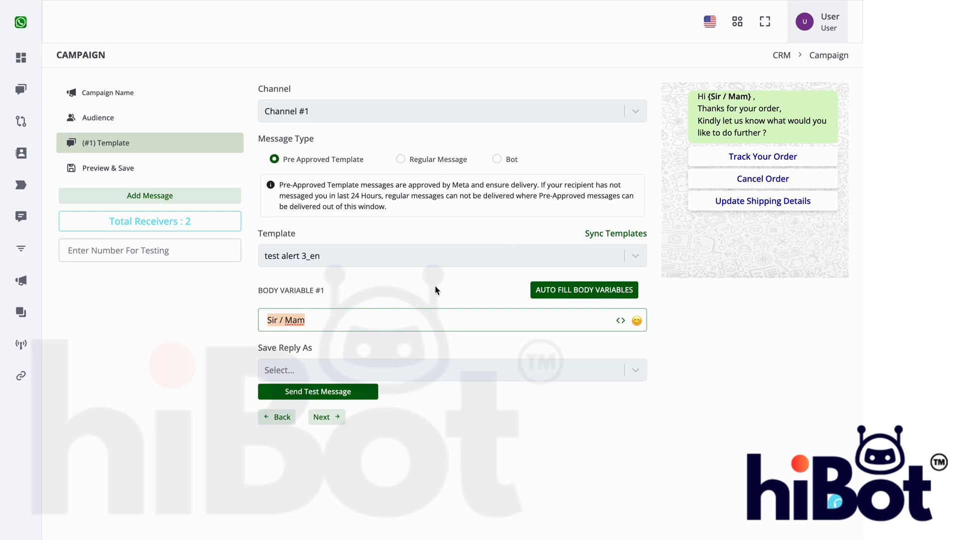
{"action": "key", "text": "BackSpace"}
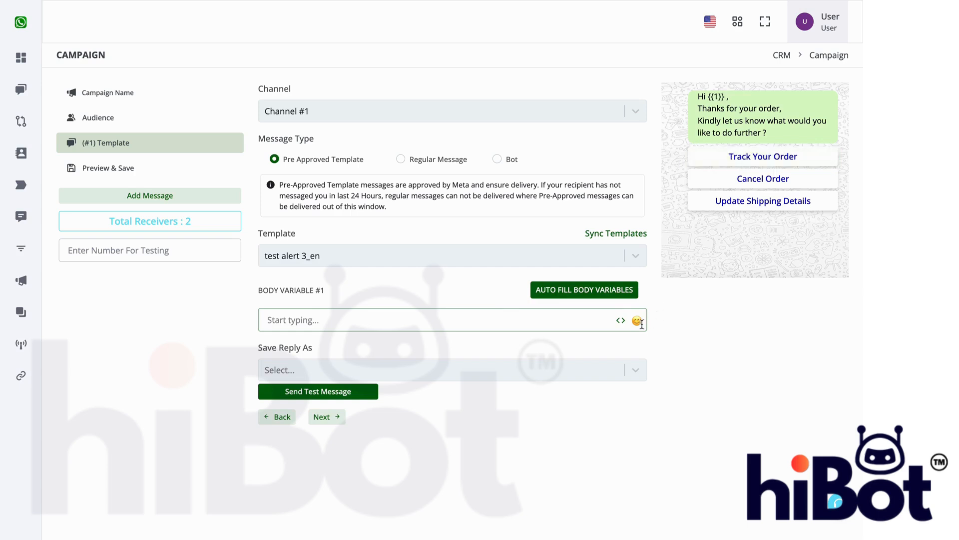
Step: Fill body variable #1 with the Chat Name contact variable and check it in the message preview
{"action": "left_click", "coordinate": [621, 322]}
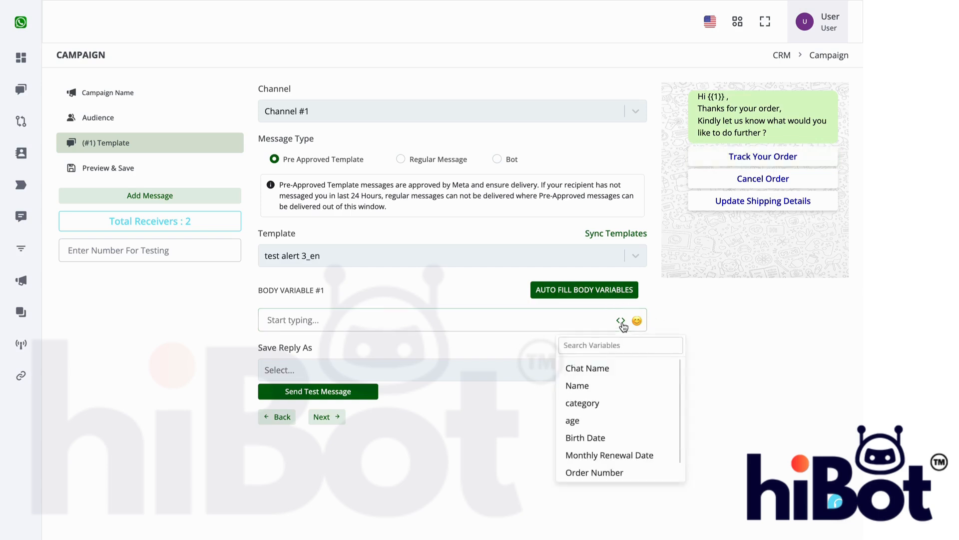
{"action": "scroll", "coordinate": [612, 414], "scroll_direction": "down", "scroll_amount": 1}
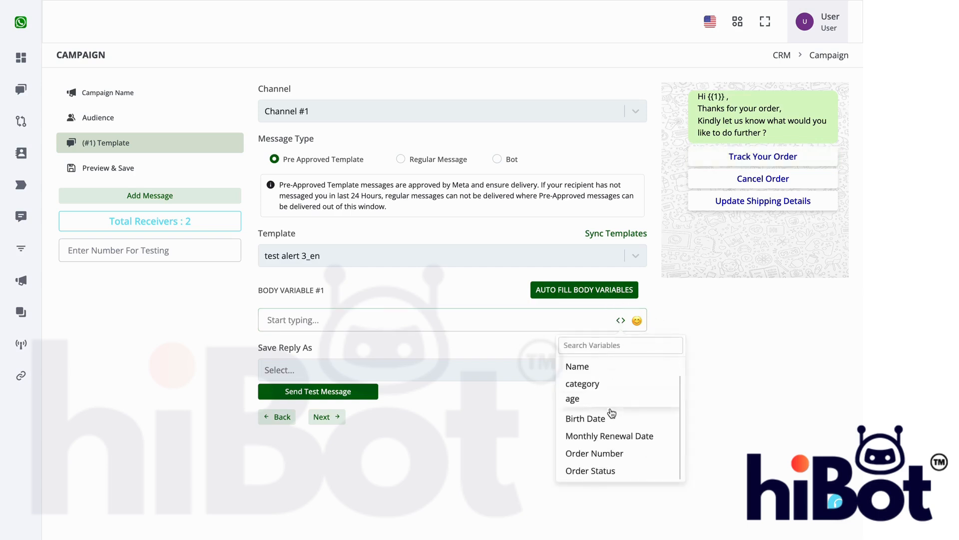
{"action": "scroll", "coordinate": [612, 413], "scroll_direction": "up", "scroll_amount": 1}
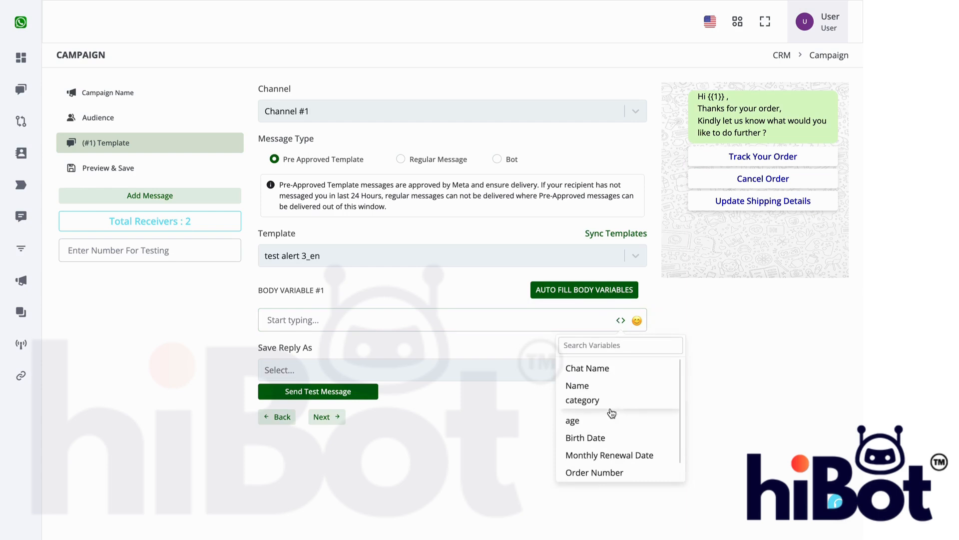
{"action": "scroll", "coordinate": [614, 410], "scroll_direction": "down", "scroll_amount": 1}
{"action": "scroll", "coordinate": [614, 404], "scroll_direction": "up", "scroll_amount": 1}
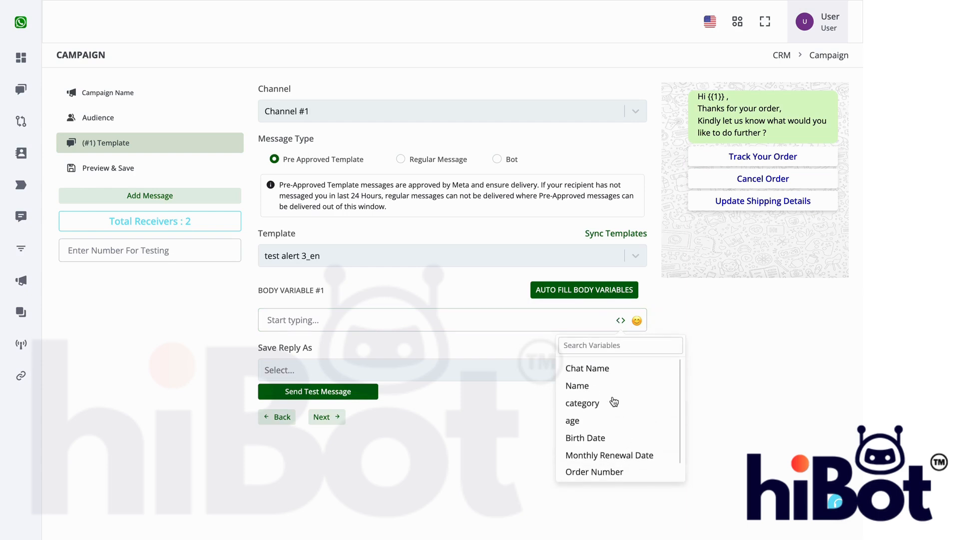
{"action": "left_click", "coordinate": [601, 376]}
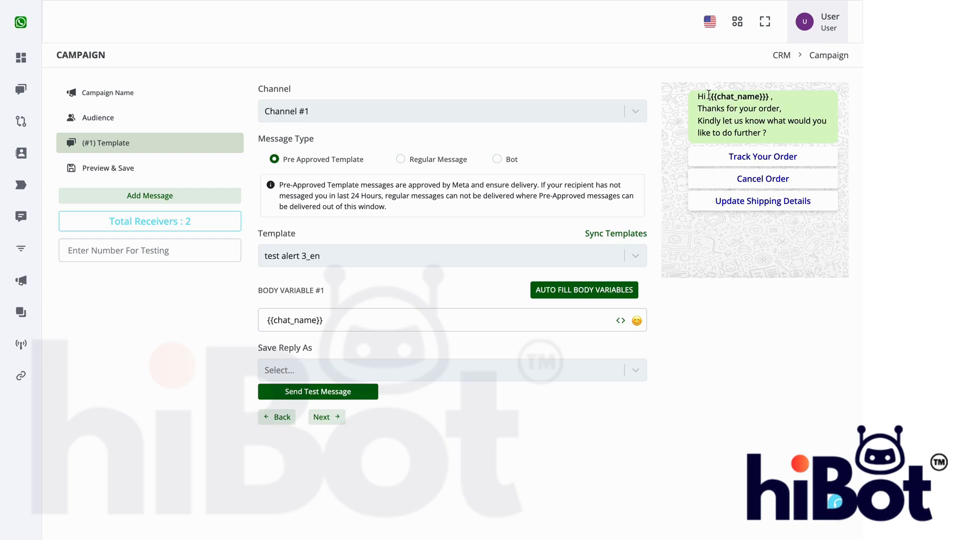
{"action": "left_click_drag", "start_coordinate": [707, 95], "coordinate": [768, 92]}
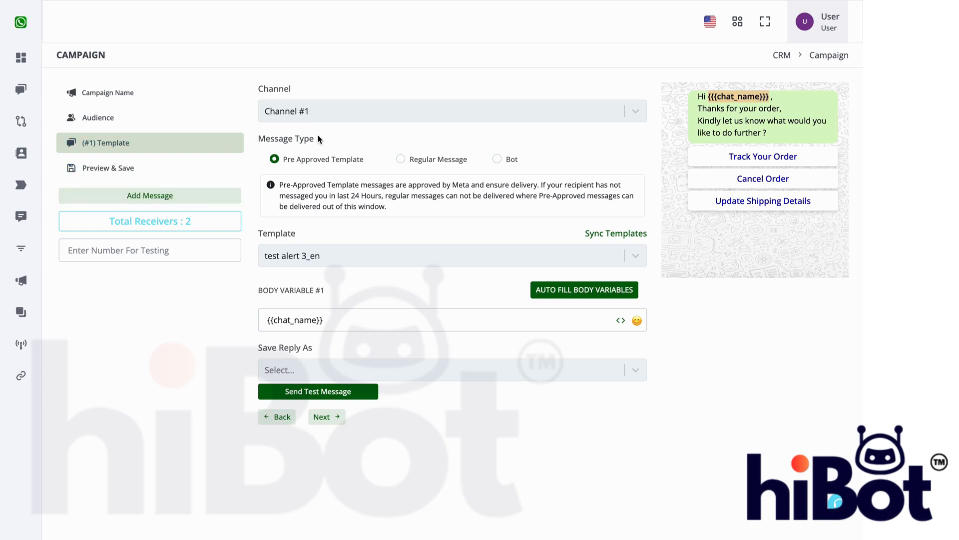
Step: Add a second message to the campaign and set its channel to Channel #1
{"action": "left_click", "coordinate": [222, 203]}
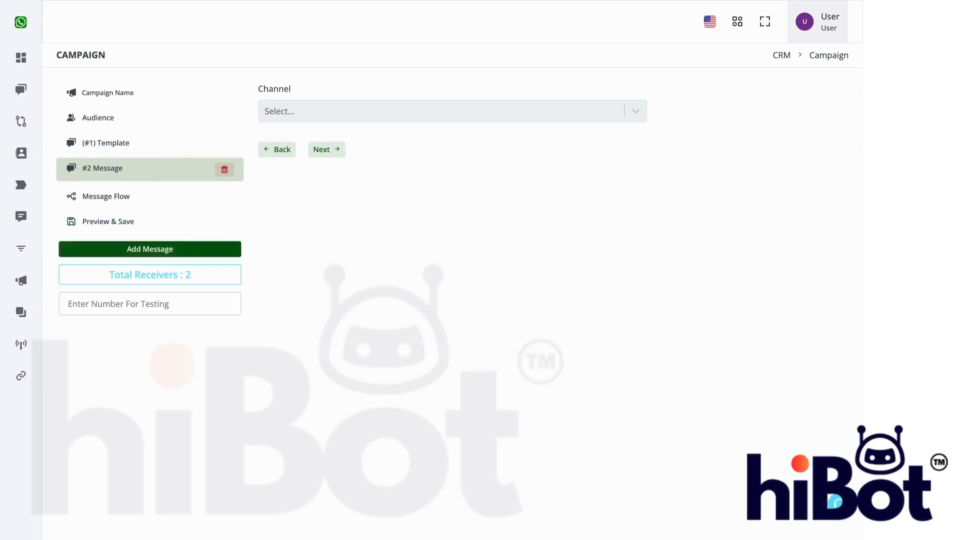
{"action": "left_click", "coordinate": [359, 114]}
{"action": "left_click", "coordinate": [359, 147]}
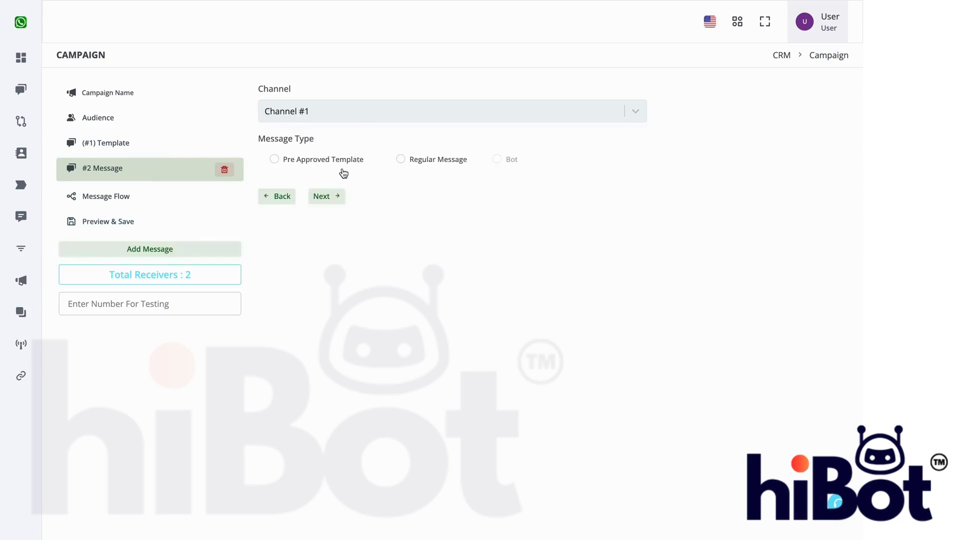
Step: Make the second message a pre-approved template using "test alert 2_en" and check its two placeholders in the preview
{"action": "left_click", "coordinate": [341, 161]}
{"action": "left_click", "coordinate": [395, 251]}
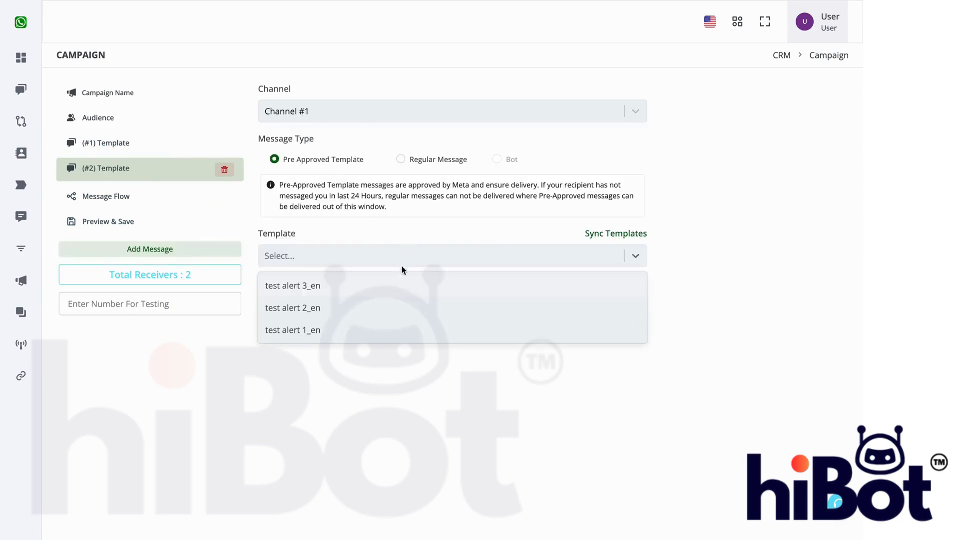
{"action": "left_click", "coordinate": [399, 306]}
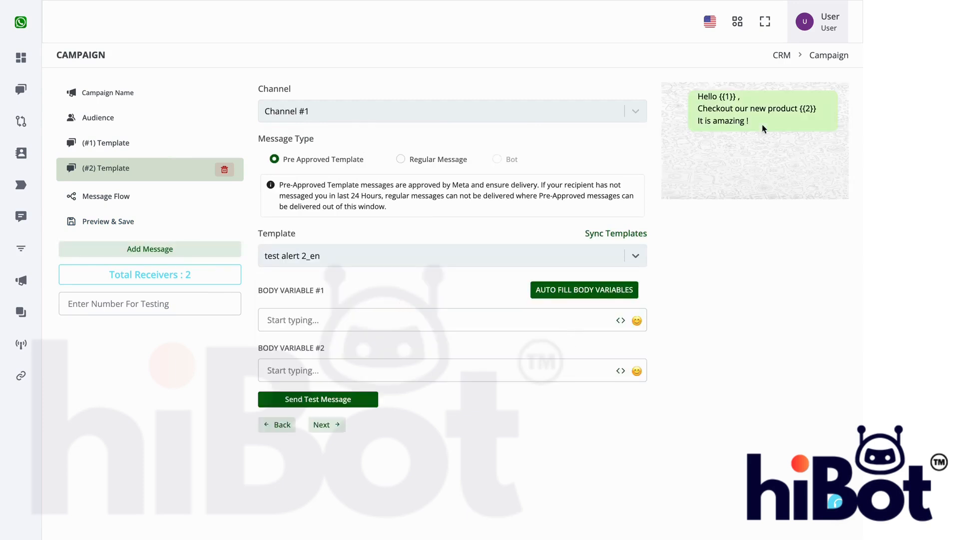
{"action": "left_click", "coordinate": [730, 97]}
{"action": "left_click", "coordinate": [805, 107]}
Step: Fill body variable #1 with the Chat Name variable and body variable #2 with the Order Number variable, and review both
{"action": "left_click", "coordinate": [621, 320]}
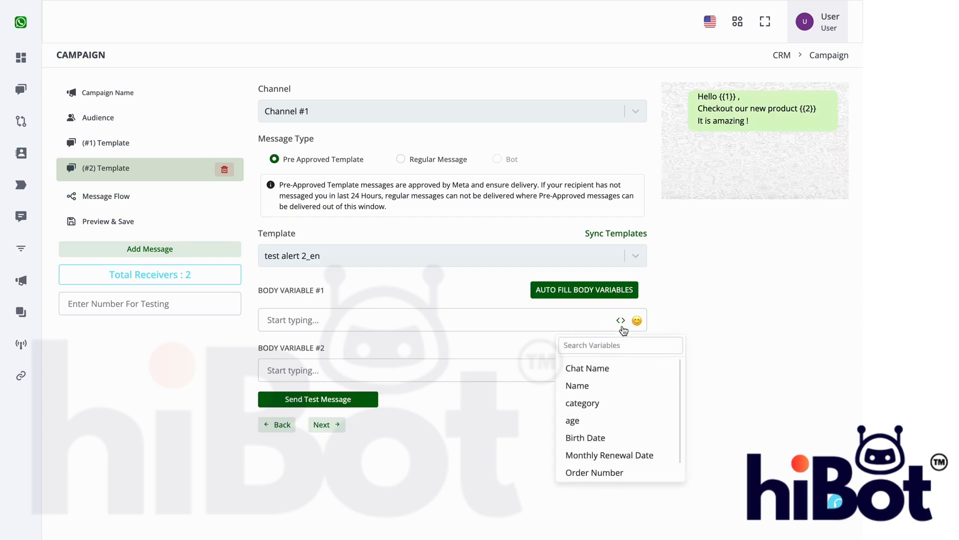
{"action": "left_click", "coordinate": [602, 370]}
{"action": "left_click", "coordinate": [480, 370]}
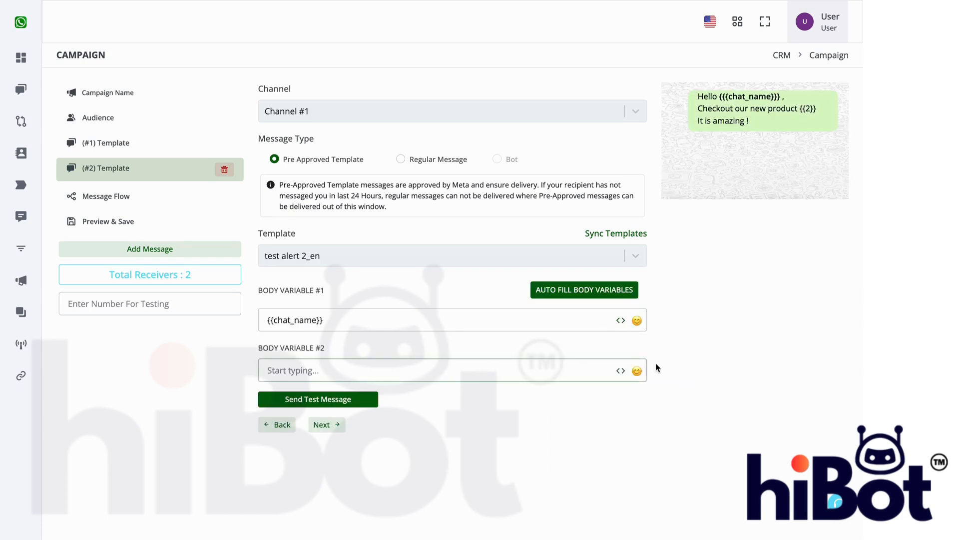
{"action": "left_click", "coordinate": [620, 370]}
{"action": "scroll", "coordinate": [624, 505], "scroll_direction": "down", "scroll_amount": 1}
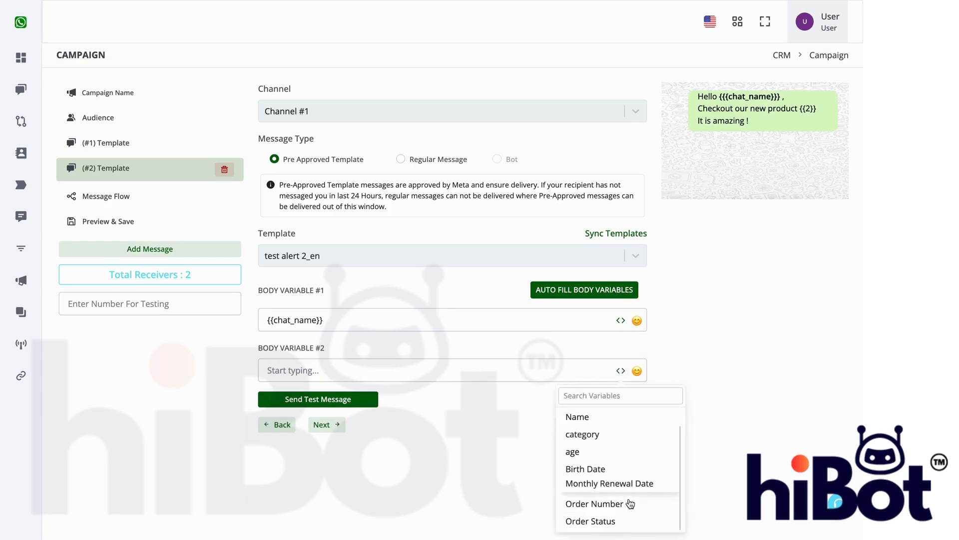
{"action": "left_click", "coordinate": [607, 506]}
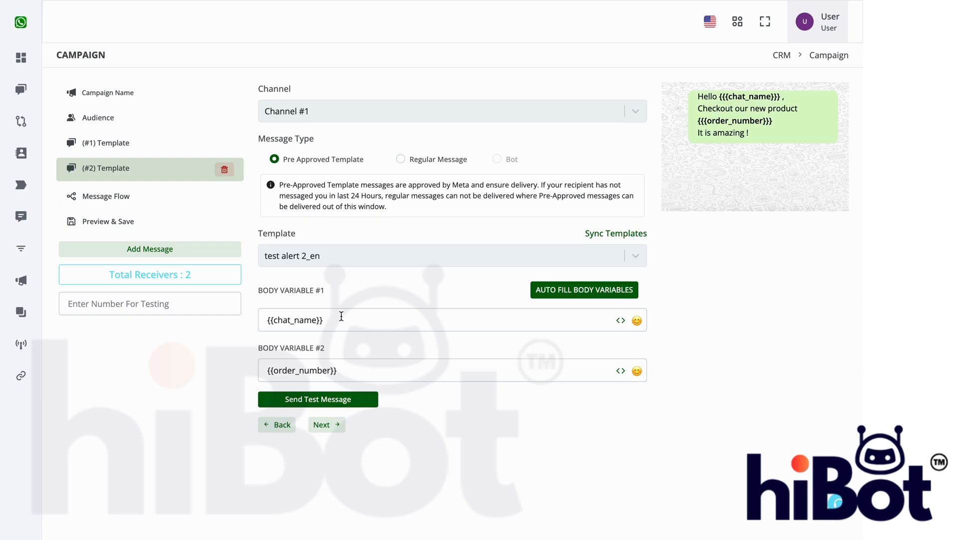
{"action": "triple_click", "coordinate": [388, 321]}
{"action": "triple_click", "coordinate": [406, 370]}
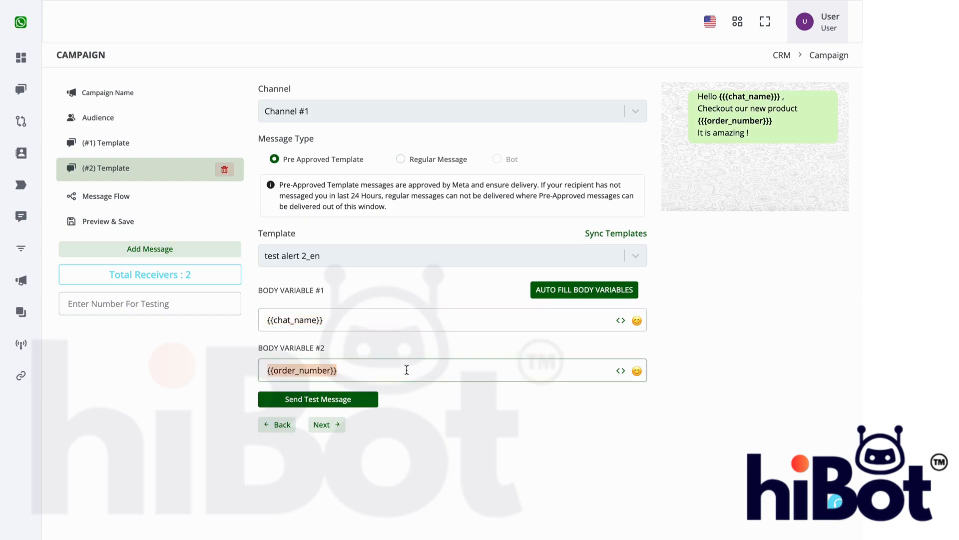
{"action": "left_click", "coordinate": [370, 324]}
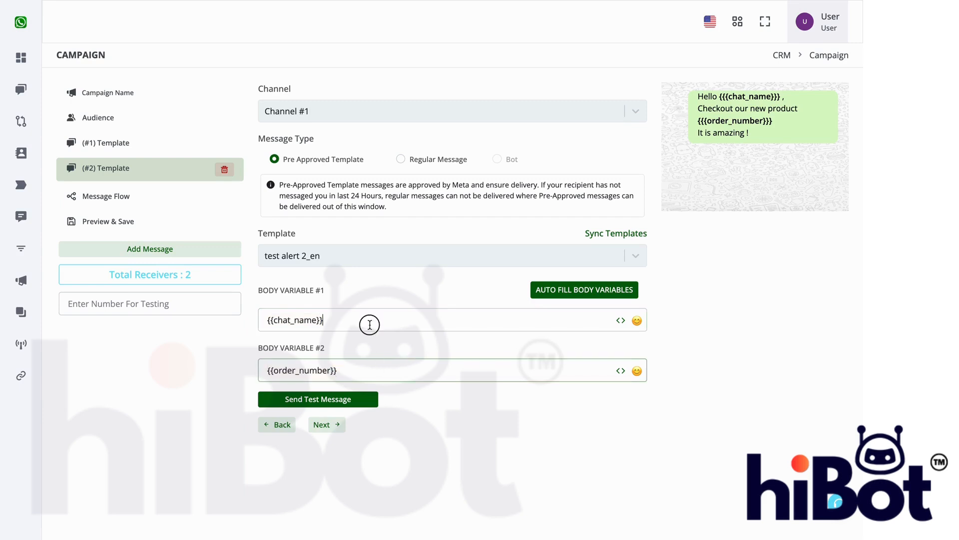
Step: Enter a phone number with its country code as the campaign's testing number
{"action": "left_click", "coordinate": [199, 311]}
{"action": "type", "text": "91"}
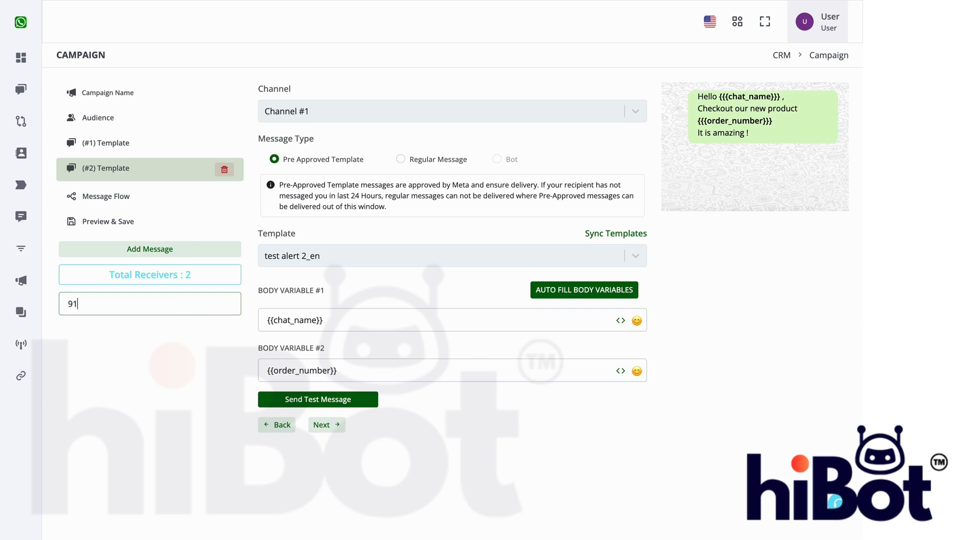
{"action": "type", "text": "9999999"}
{"action": "left_click_drag", "start_coordinate": [131, 304], "coordinate": [64, 303]}
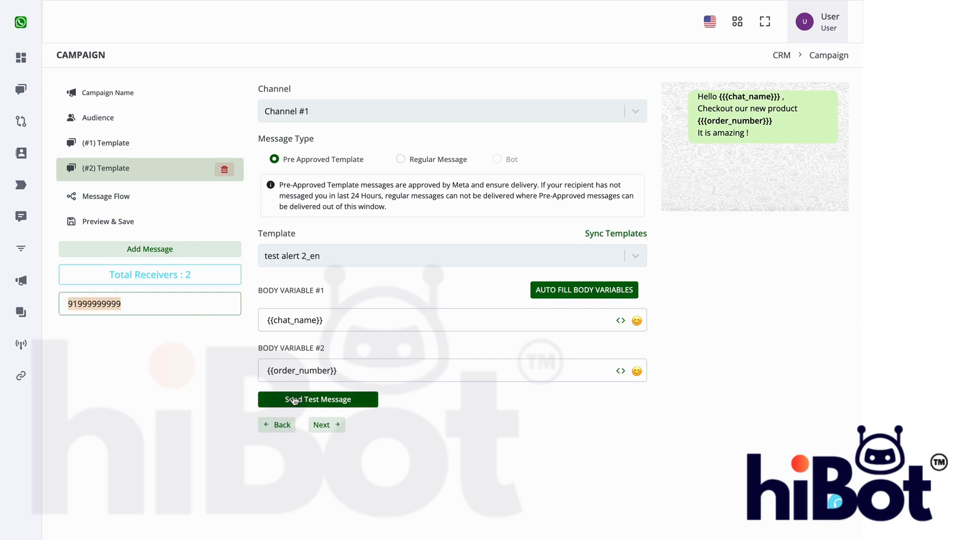
Step: Review the first and second template messages, including the testing number and the chat name placeholder in the preview
{"action": "left_click", "coordinate": [156, 148]}
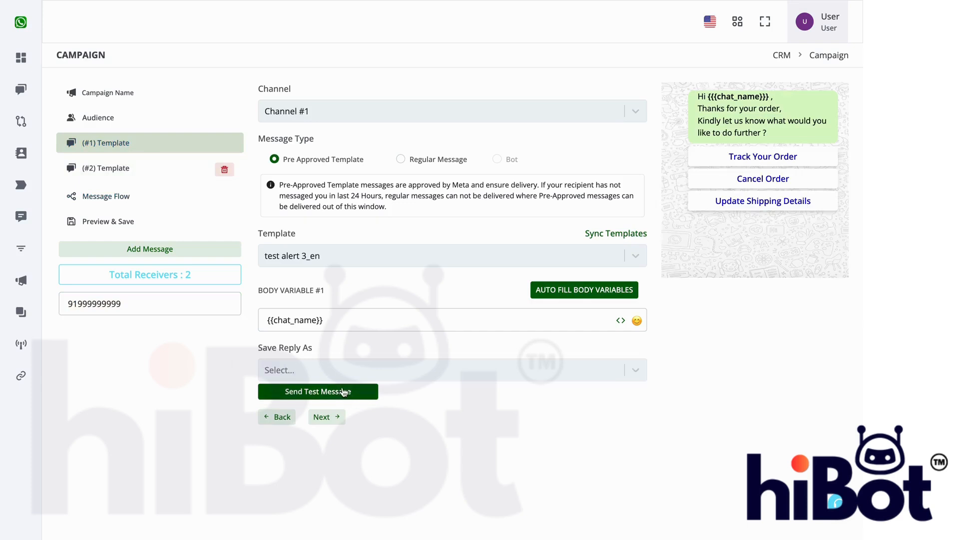
{"action": "left_click", "coordinate": [214, 311]}
{"action": "key", "text": "ctrl+a"}
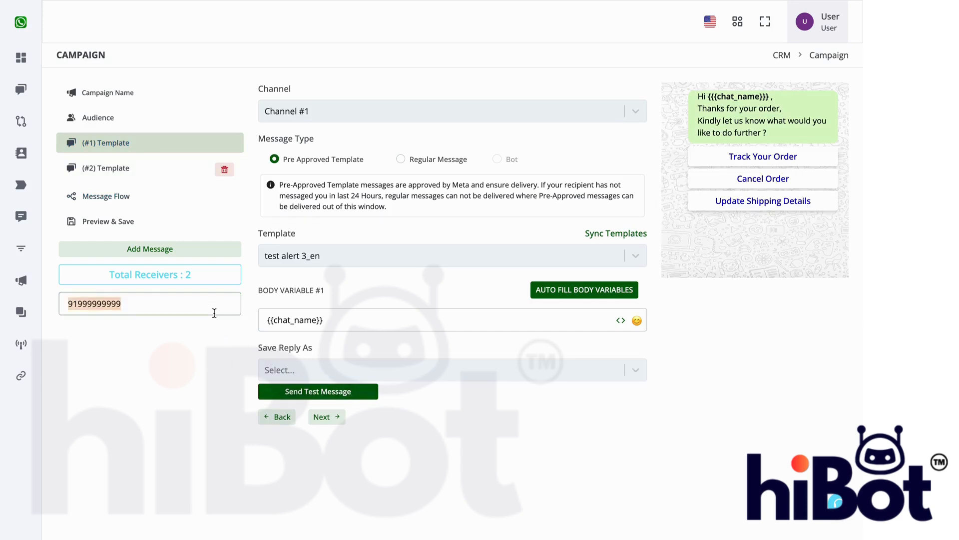
{"action": "left_click", "coordinate": [118, 171]}
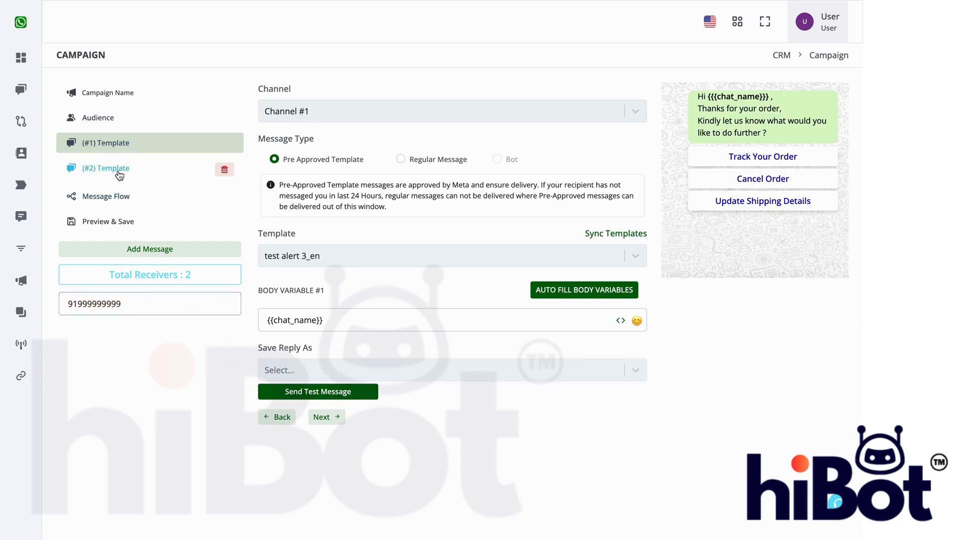
{"action": "left_click", "coordinate": [119, 144]}
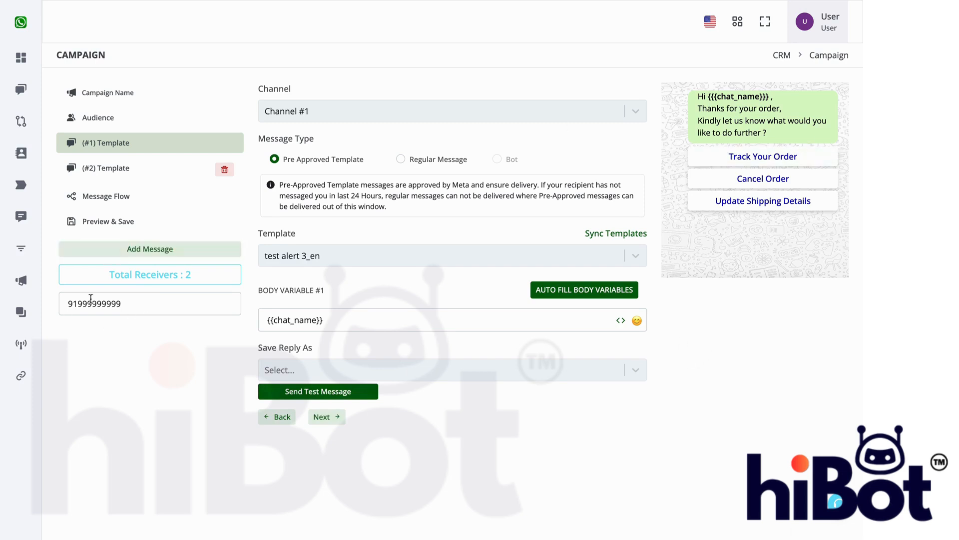
{"action": "left_click_drag", "start_coordinate": [770, 98], "coordinate": [710, 96]}
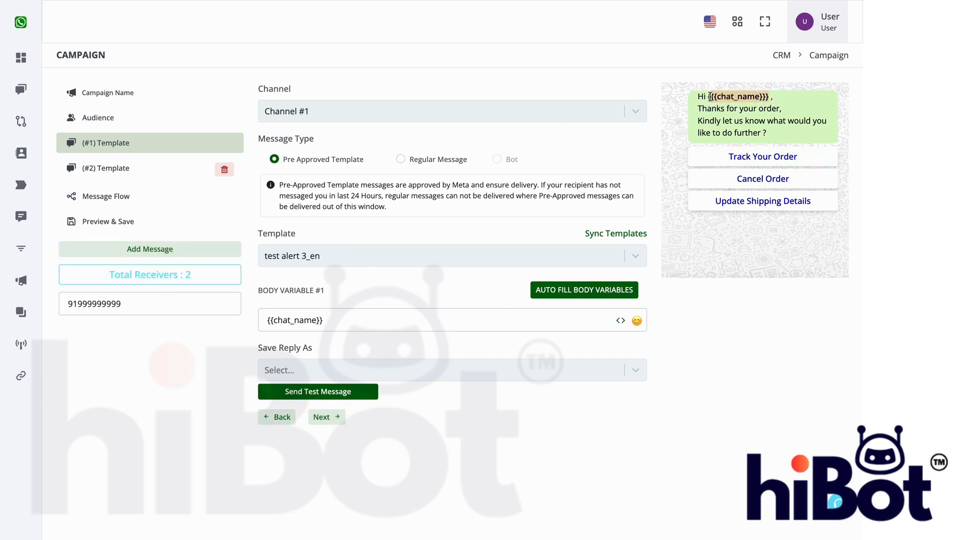
{"action": "left_click", "coordinate": [132, 171]}
{"action": "left_click", "coordinate": [155, 175]}
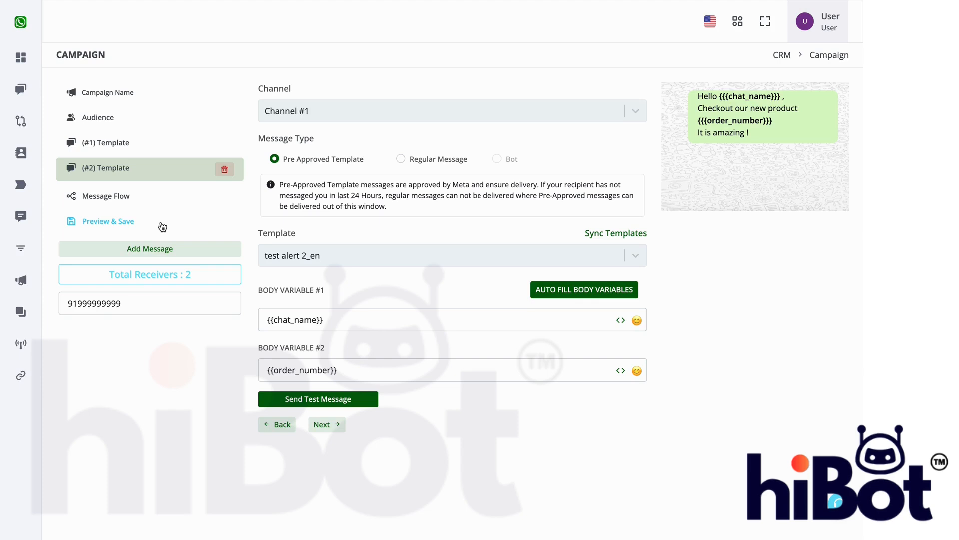
{"action": "left_click", "coordinate": [135, 168]}
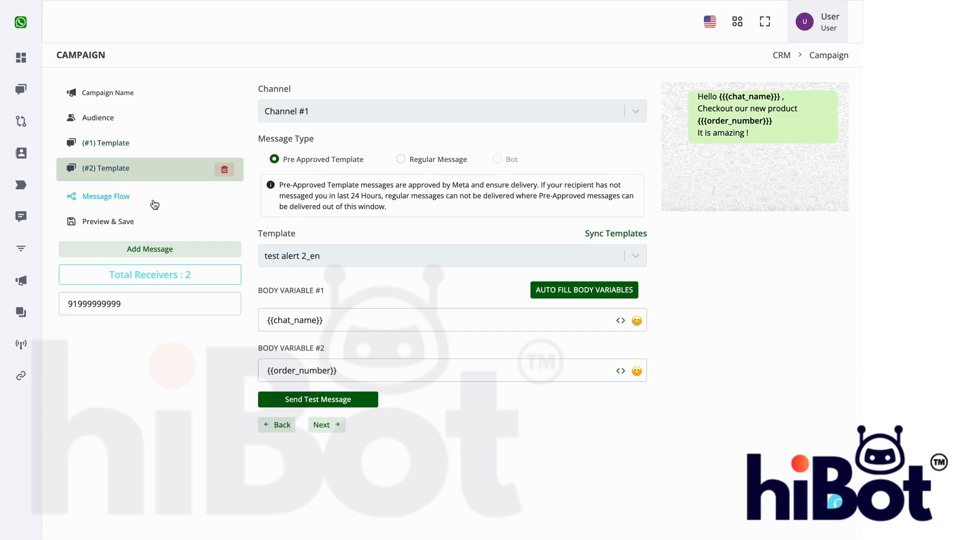
Step: Set the message flow to One Message to All Contacts and add a 1-hour delay between the two template messages
{"action": "left_click", "coordinate": [131, 196]}
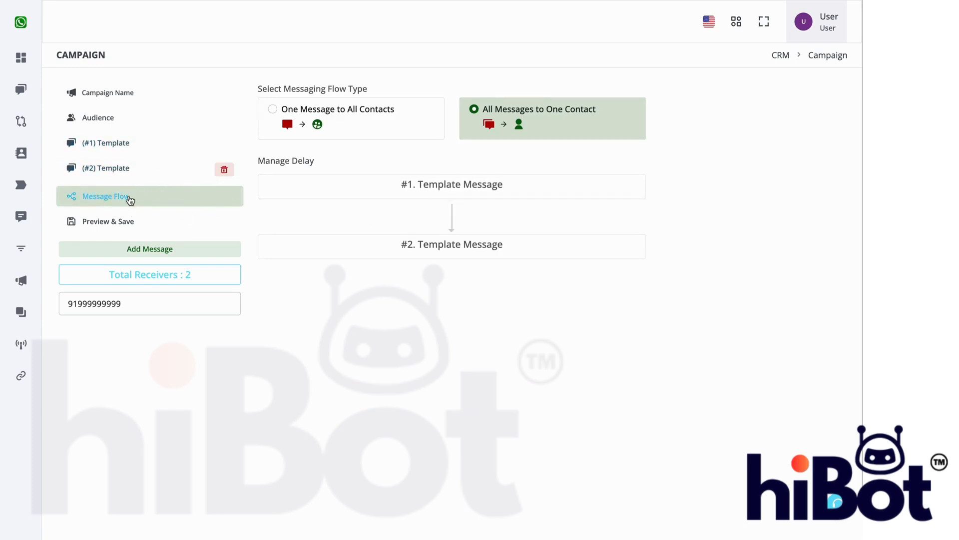
{"action": "left_click", "coordinate": [295, 112]}
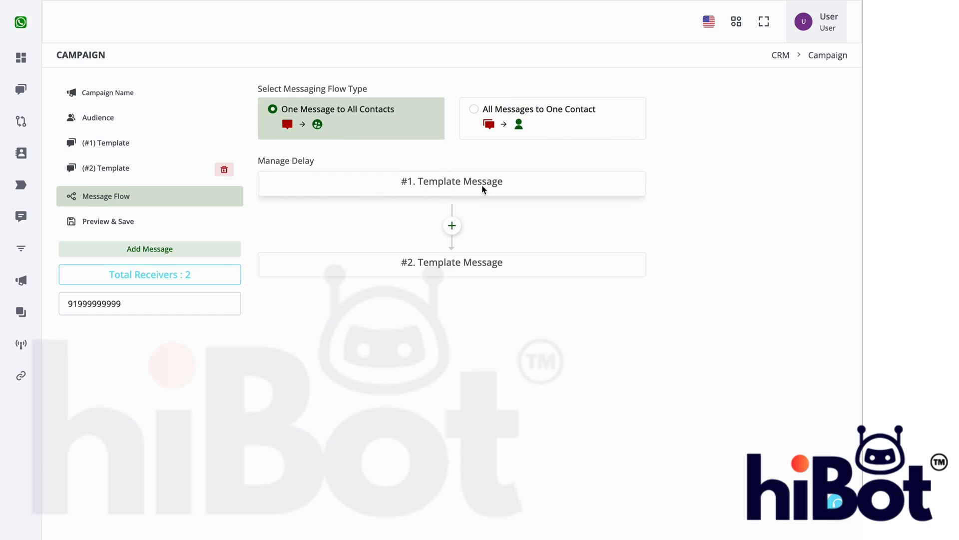
{"action": "left_click", "coordinate": [453, 226]}
{"action": "left_click", "coordinate": [457, 268]}
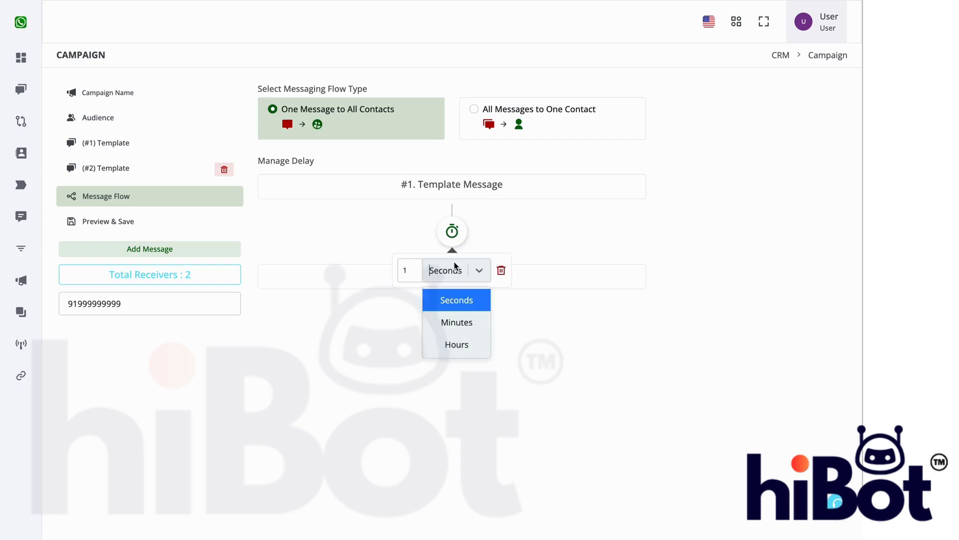
{"action": "left_click", "coordinate": [459, 343]}
{"action": "left_click", "coordinate": [443, 325]}
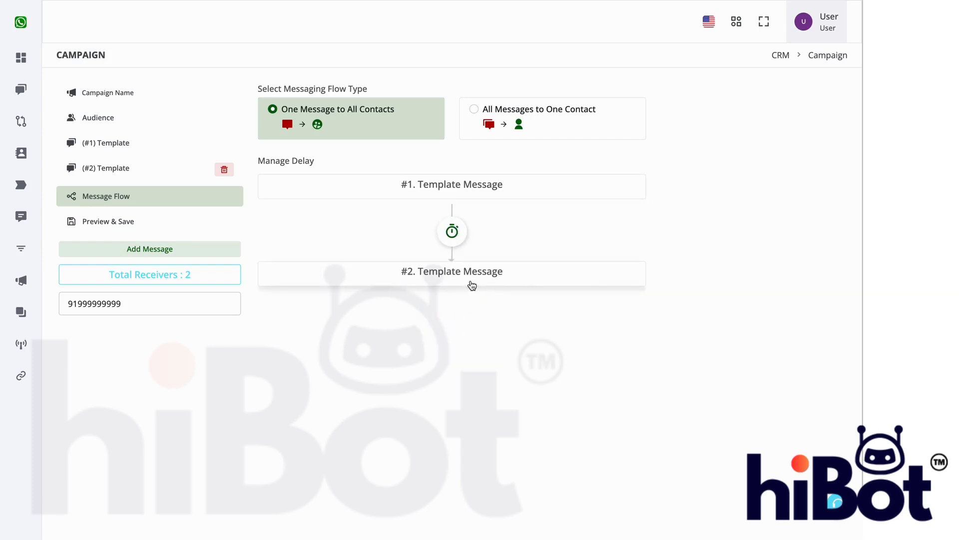
Step: Review the campaign summary and try to save the campaign
{"action": "left_click", "coordinate": [155, 225]}
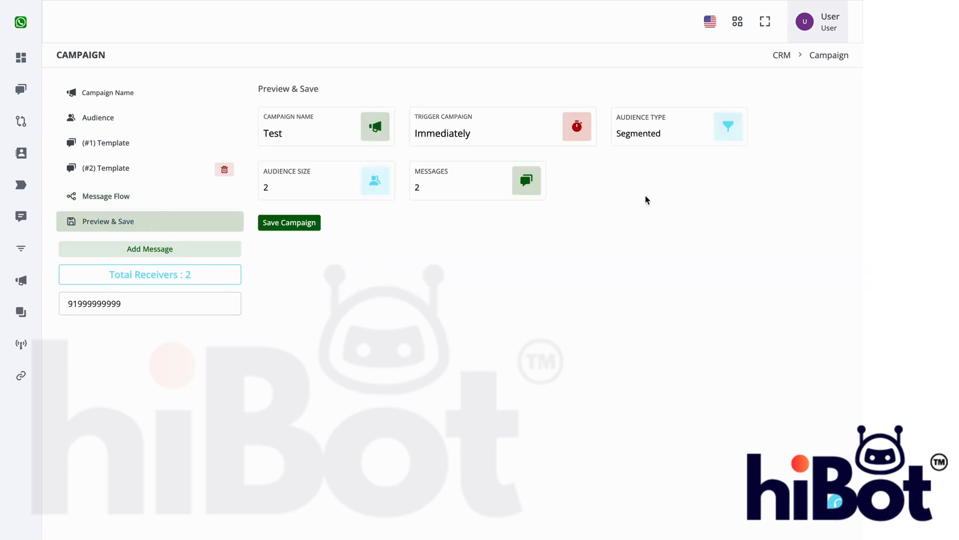
{"action": "left_click", "coordinate": [288, 223]}
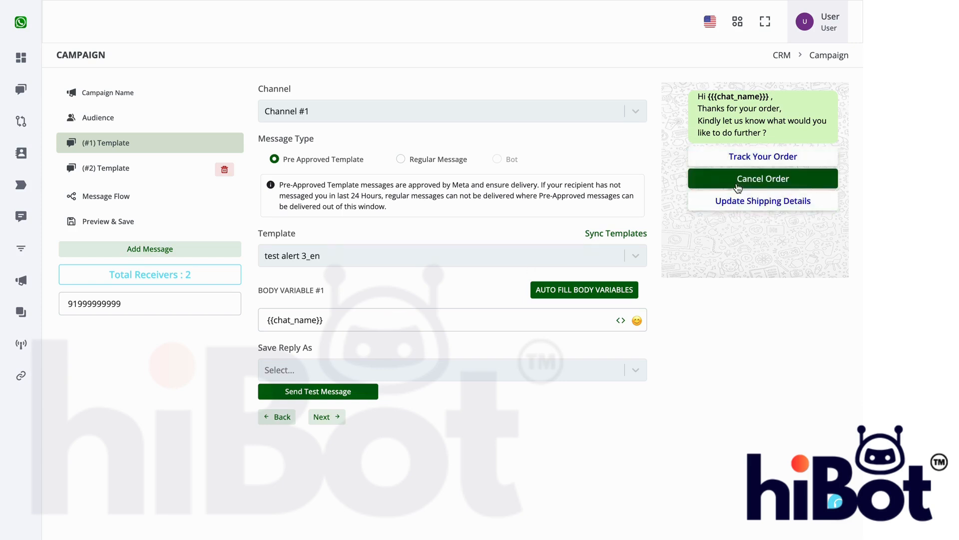
Step: Review the reply-saving options of the first template message and set Save Reply As to Do Not Save
{"action": "left_click", "coordinate": [575, 376]}
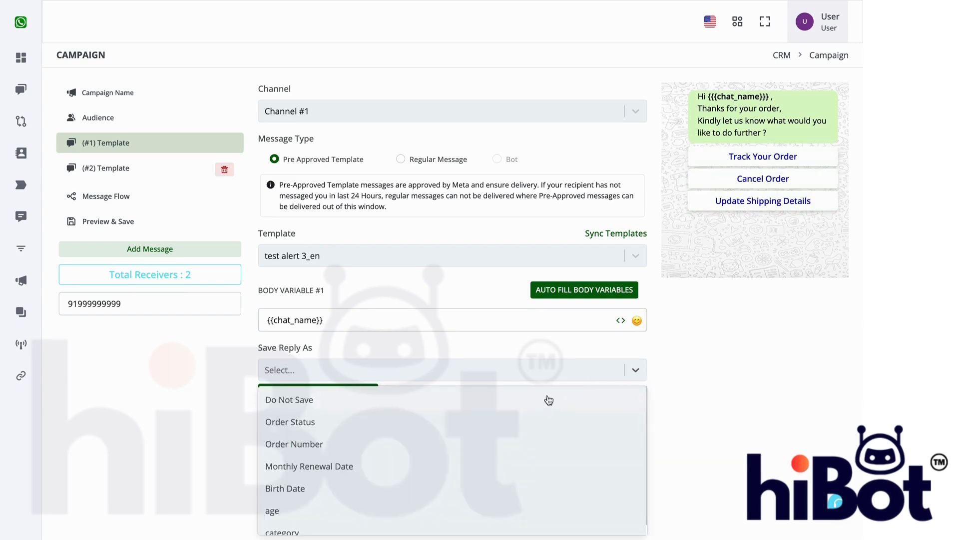
{"action": "scroll", "coordinate": [578, 447], "scroll_direction": "down", "scroll_amount": 1}
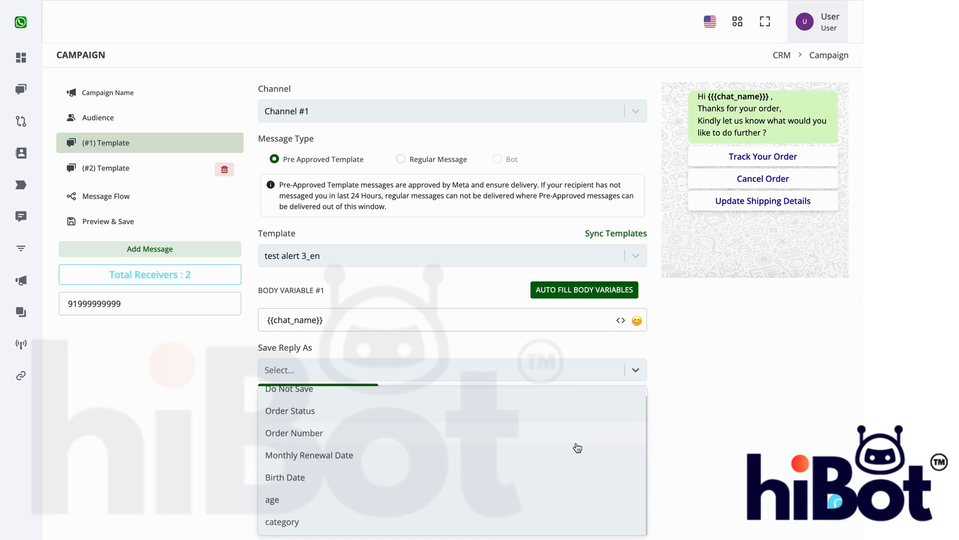
{"action": "left_click", "coordinate": [744, 381]}
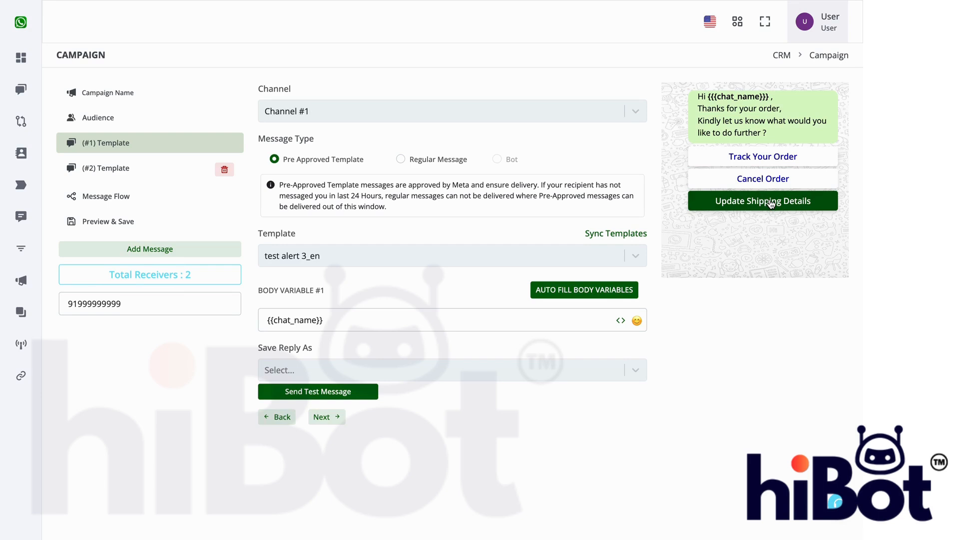
{"action": "left_click", "coordinate": [574, 377]}
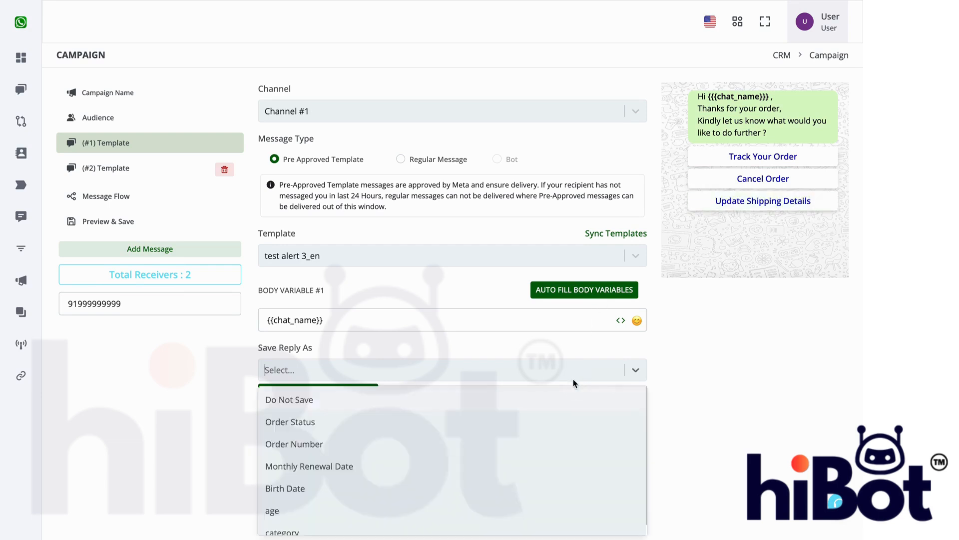
{"action": "left_click", "coordinate": [296, 405]}
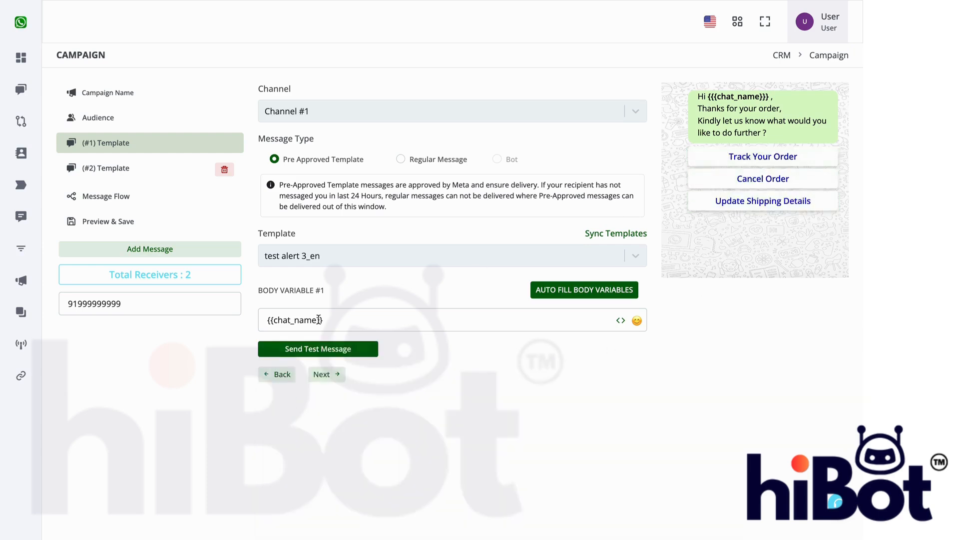
Step: Save the "Test" campaign from its preview and check its status in the campaign list
{"action": "left_click", "coordinate": [142, 221]}
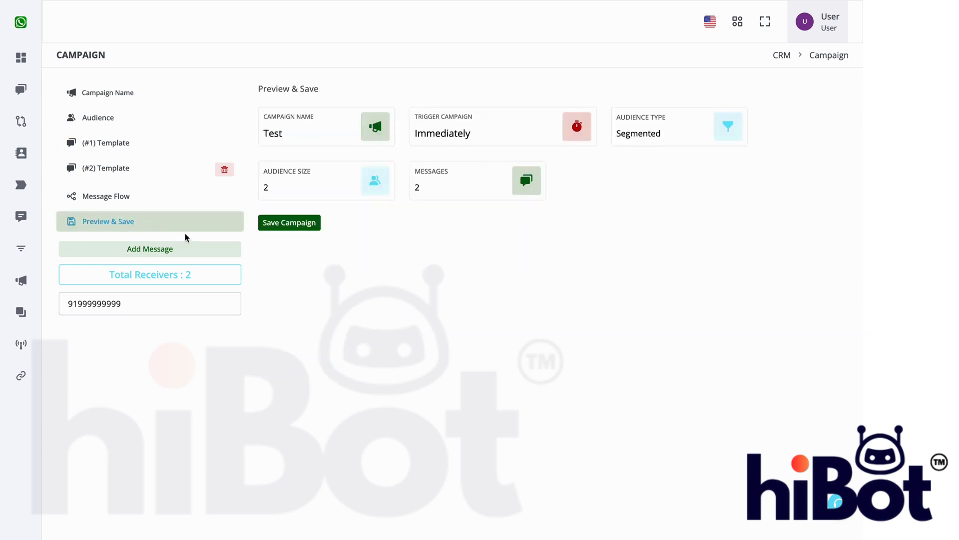
{"action": "left_click", "coordinate": [308, 223]}
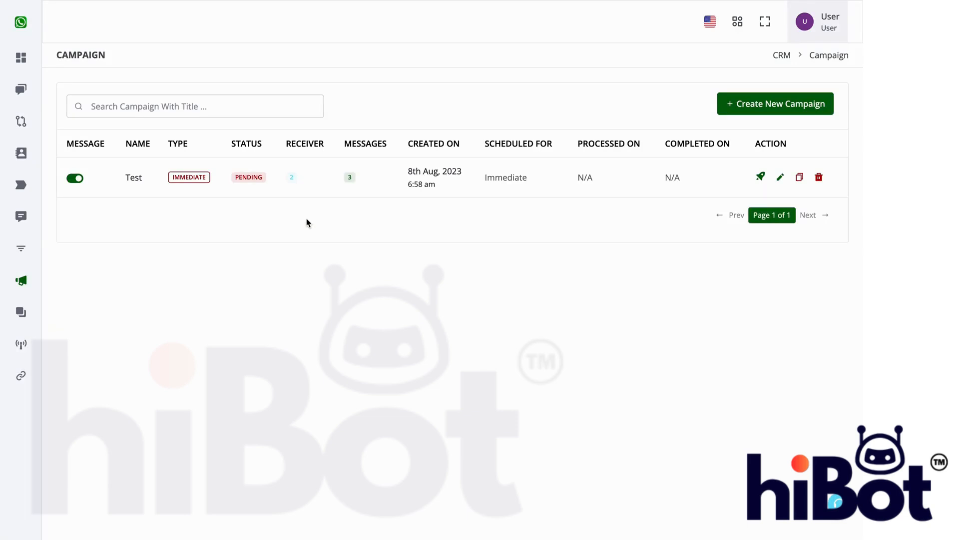
{"action": "double_click", "coordinate": [254, 177]}
{"action": "left_click", "coordinate": [254, 177]}
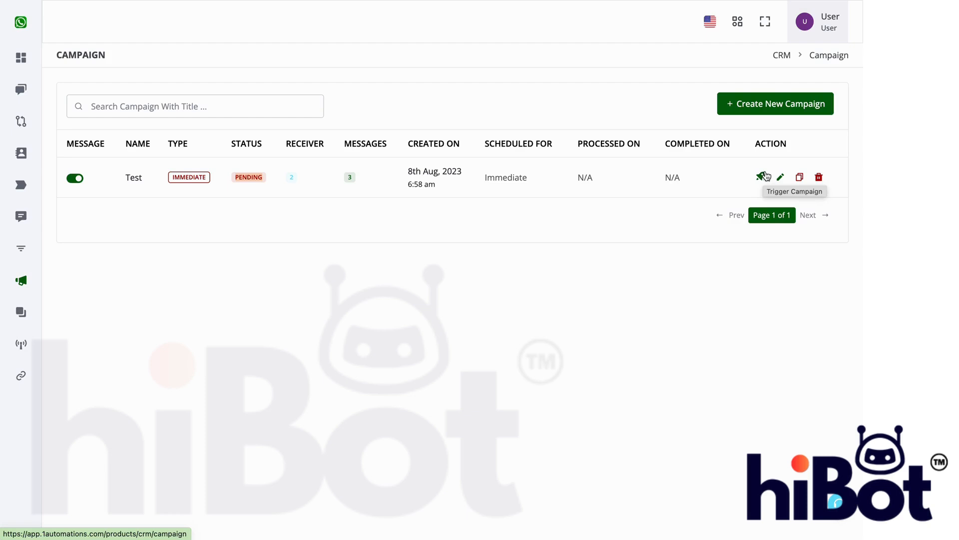
Step: Trigger the "Test" campaign and dismiss the confirmation message
{"action": "left_click", "coordinate": [763, 176]}
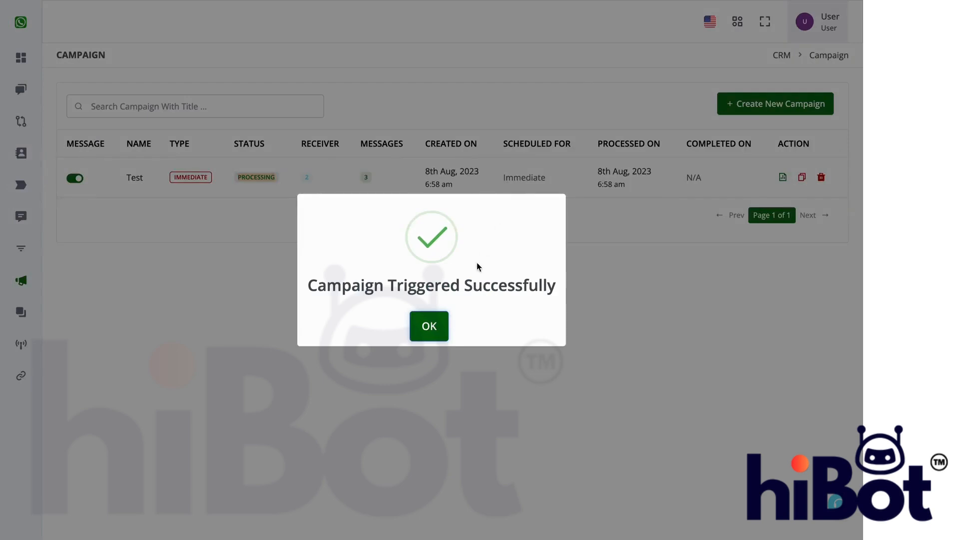
{"action": "left_click", "coordinate": [430, 325]}
{"action": "left_click", "coordinate": [453, 267]}
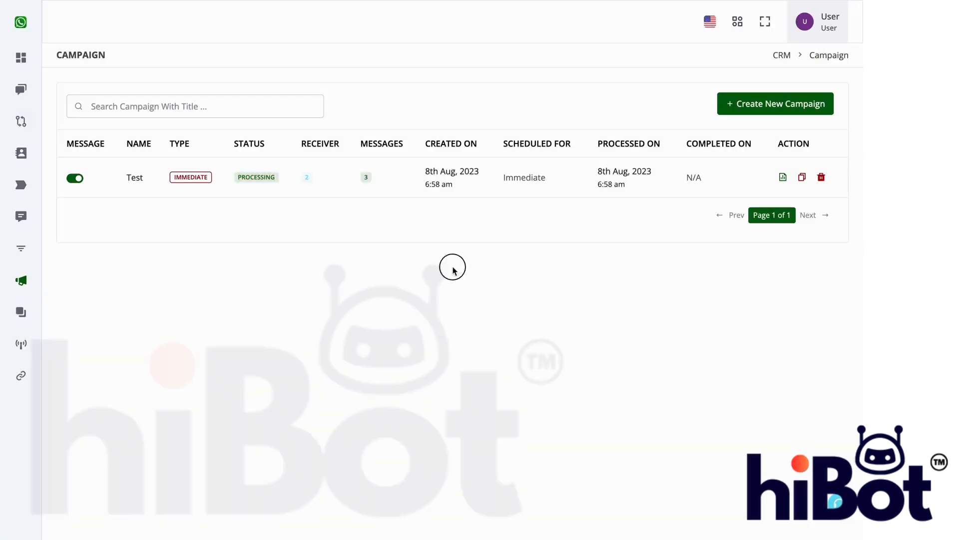
{"action": "mouse_move", "coordinate": [480, 3]}
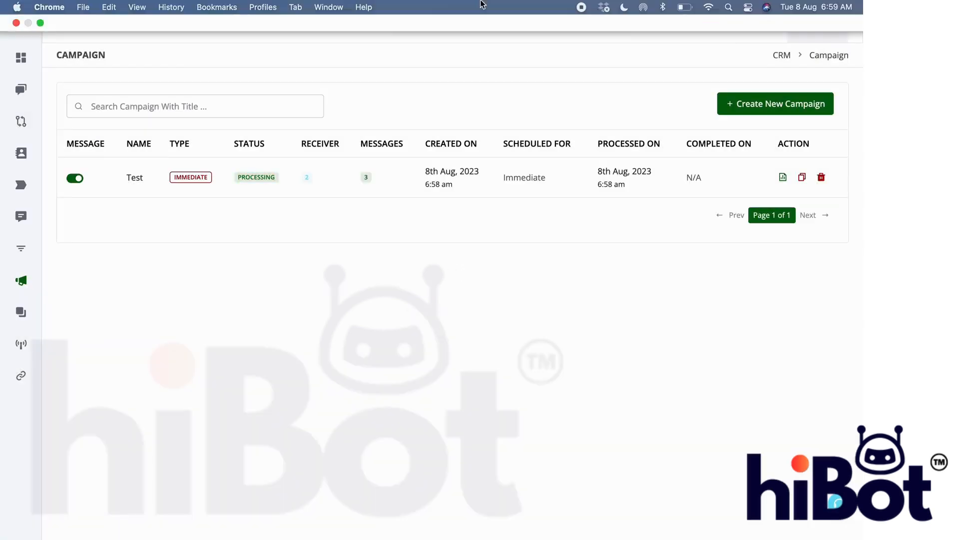